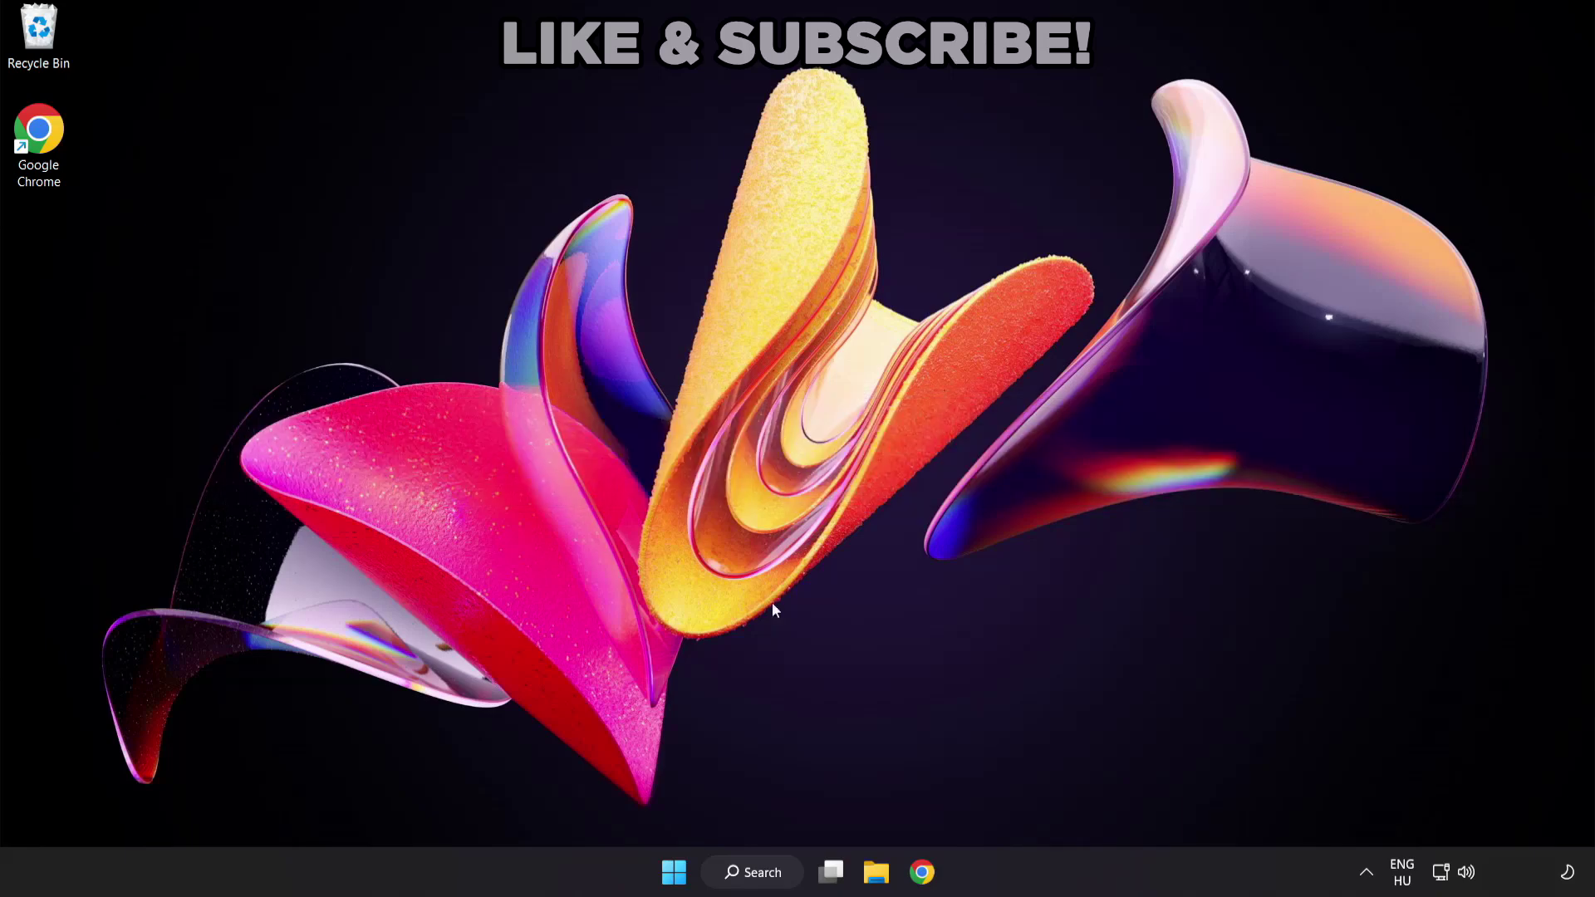
# Bring up Windows Search from the taskbar to look up Device Manager
pyautogui.click(763, 872)
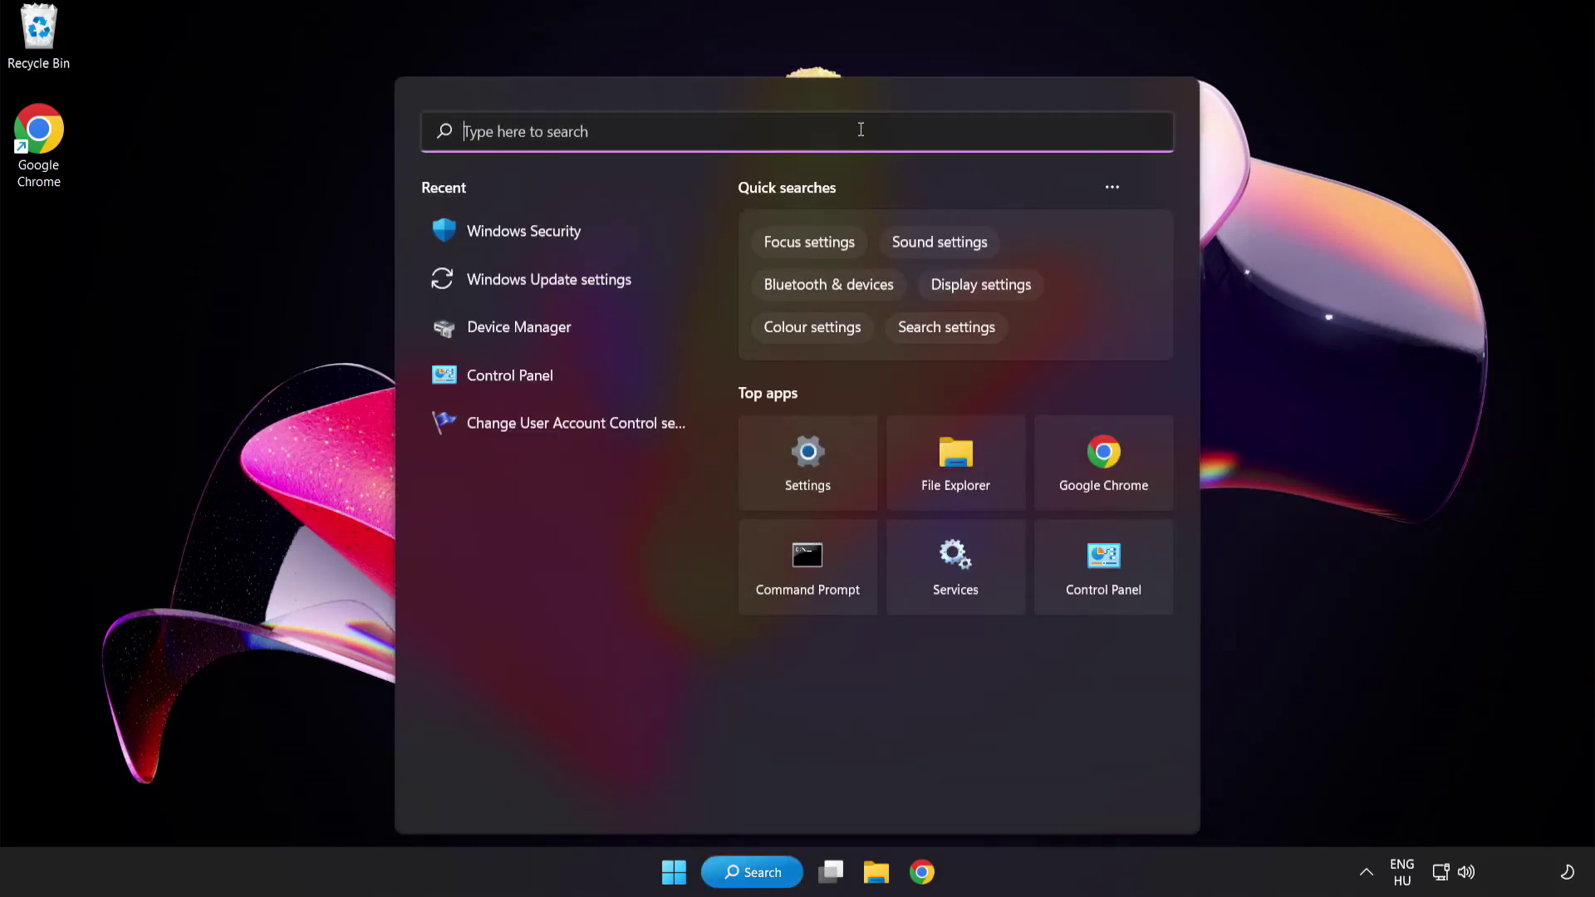
pyautogui.write('device man')
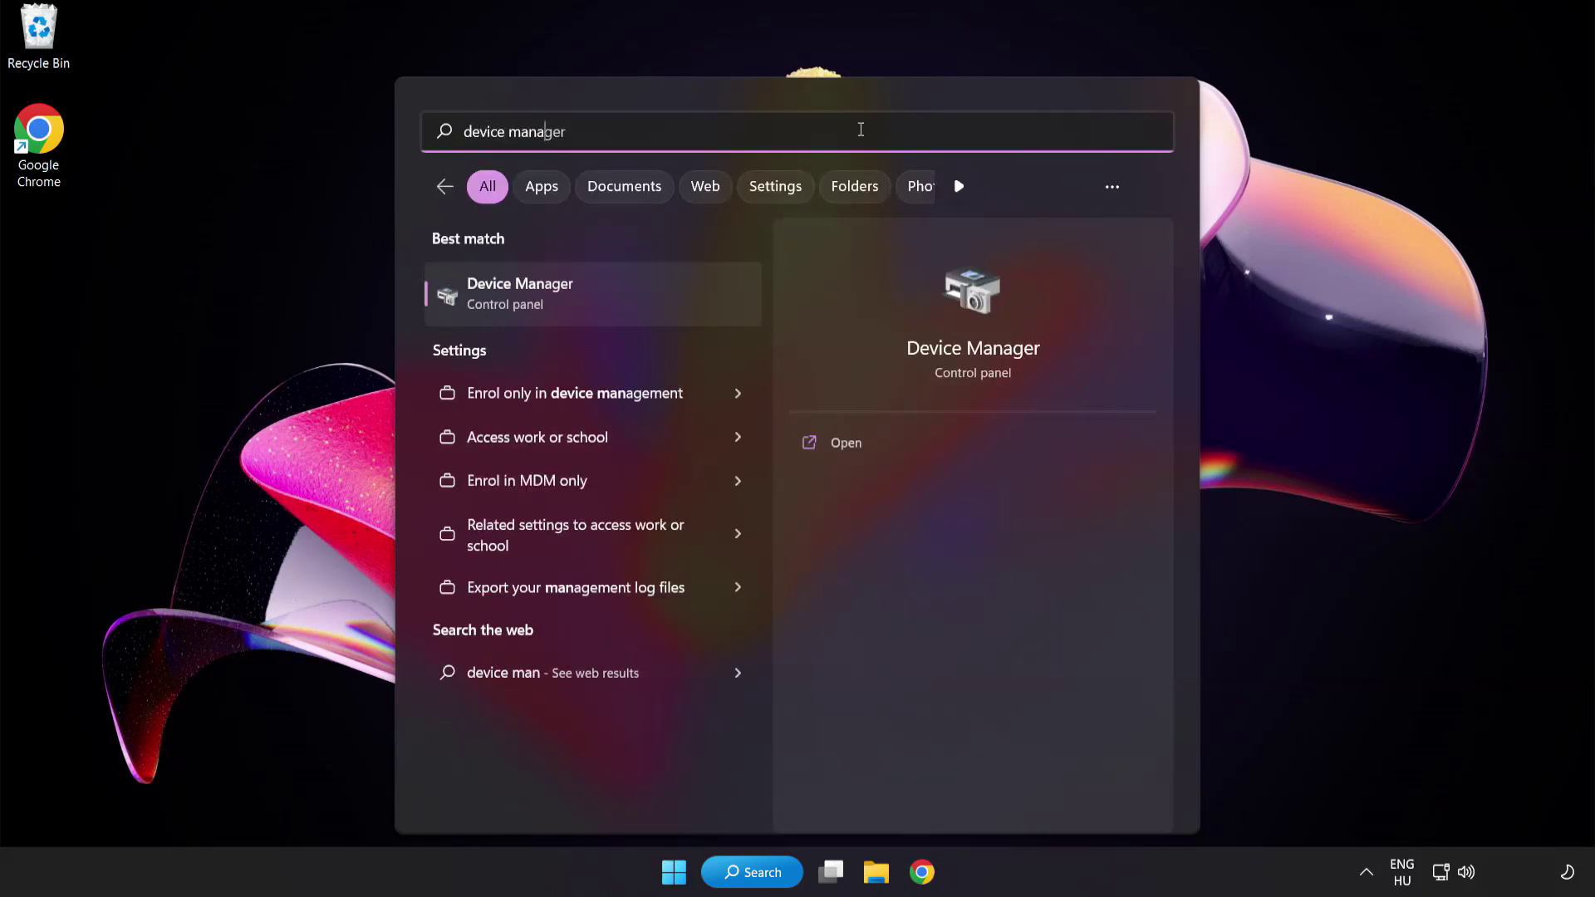
pyautogui.write('ager')
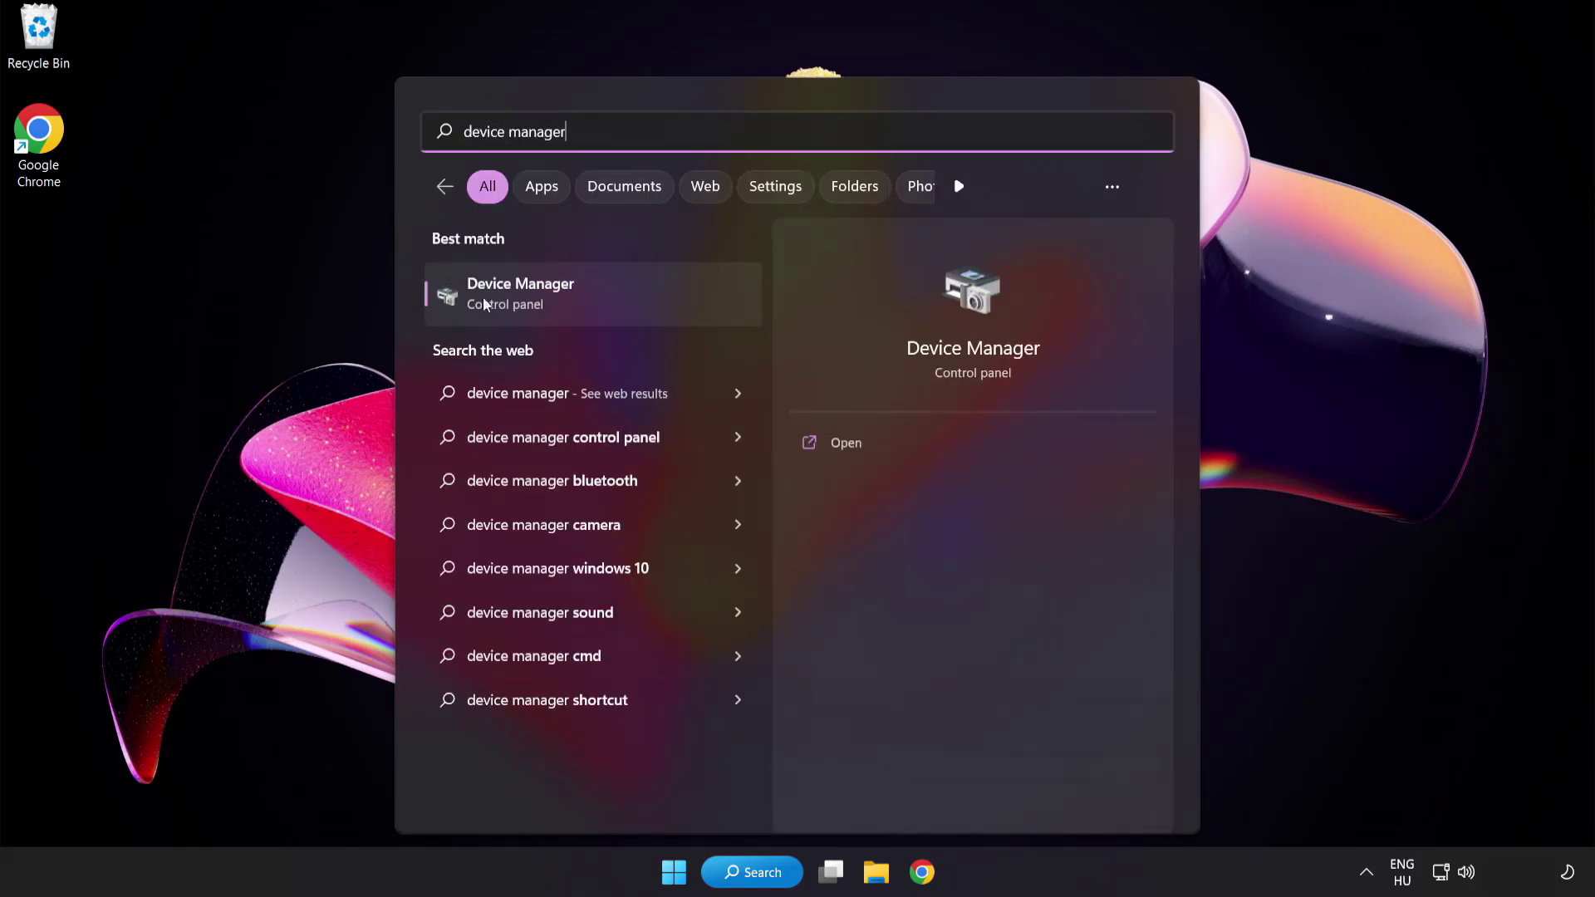
# Launch Device Manager from the search results and centre its window
pyautogui.click(637, 305)
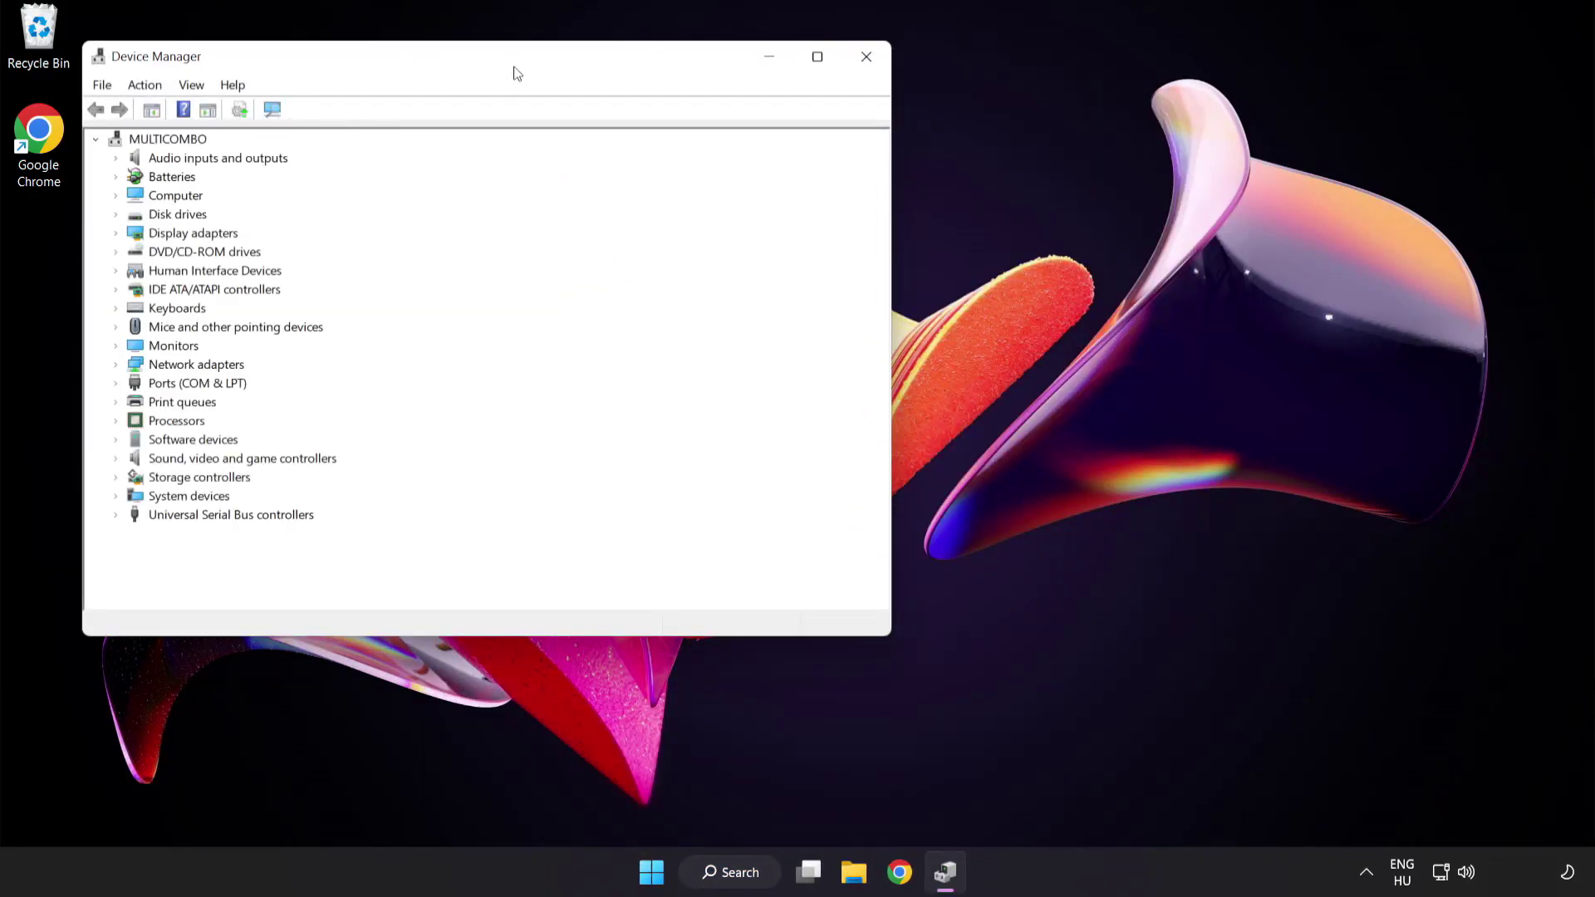
pyautogui.moveTo(514, 62); pyautogui.dragTo(779, 166)
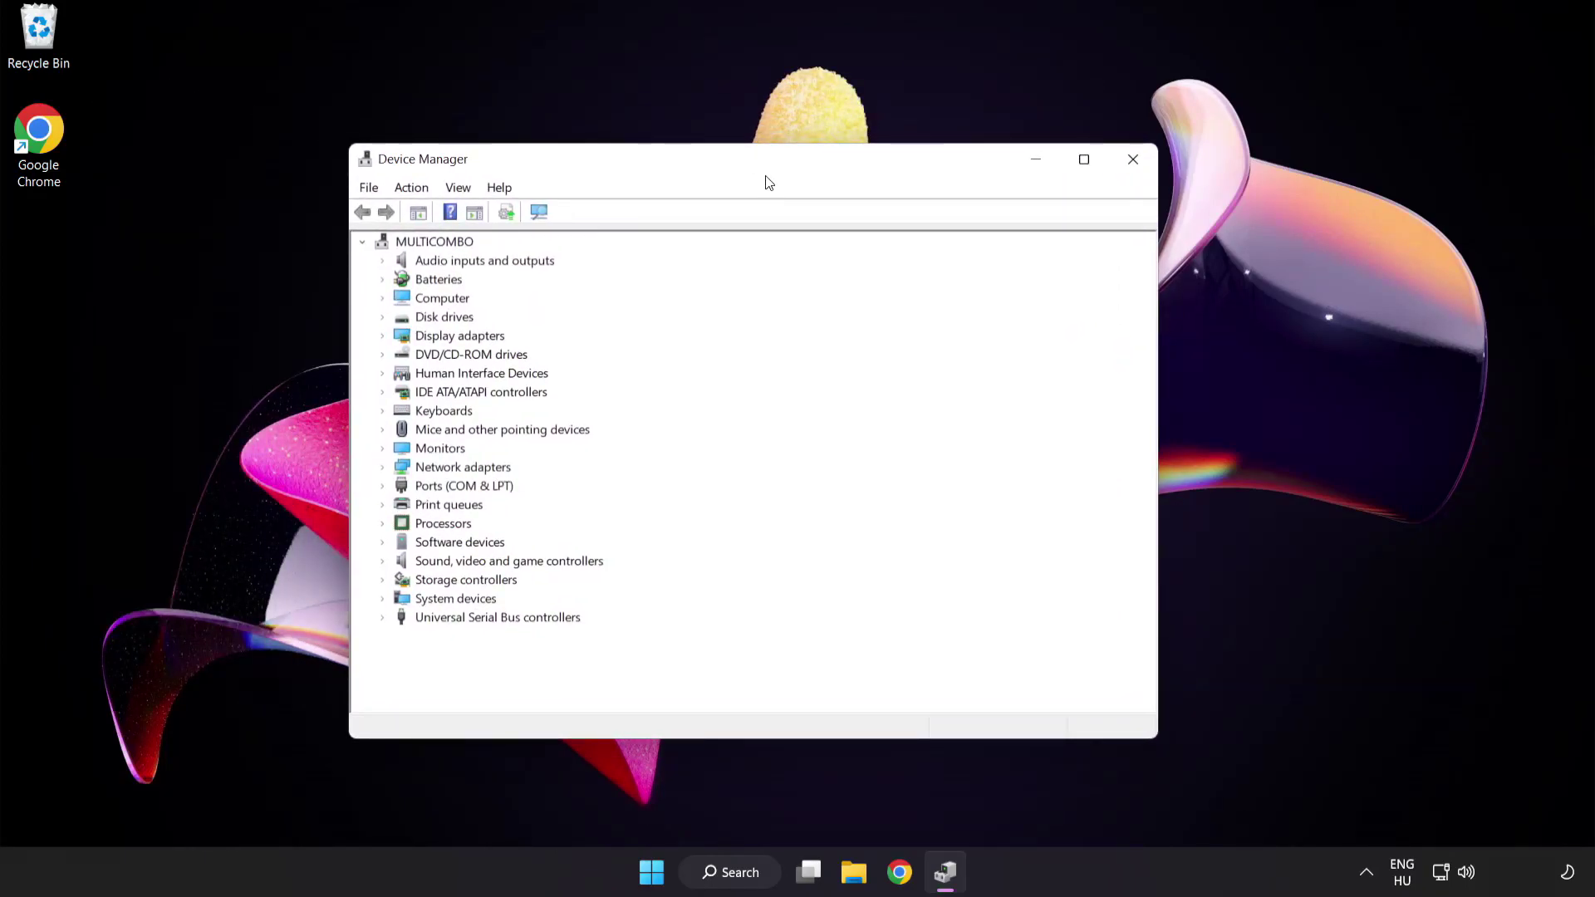
# Expand Display adapters and bring up the context menu for VMware SVGA 3D
pyautogui.click(480, 338)
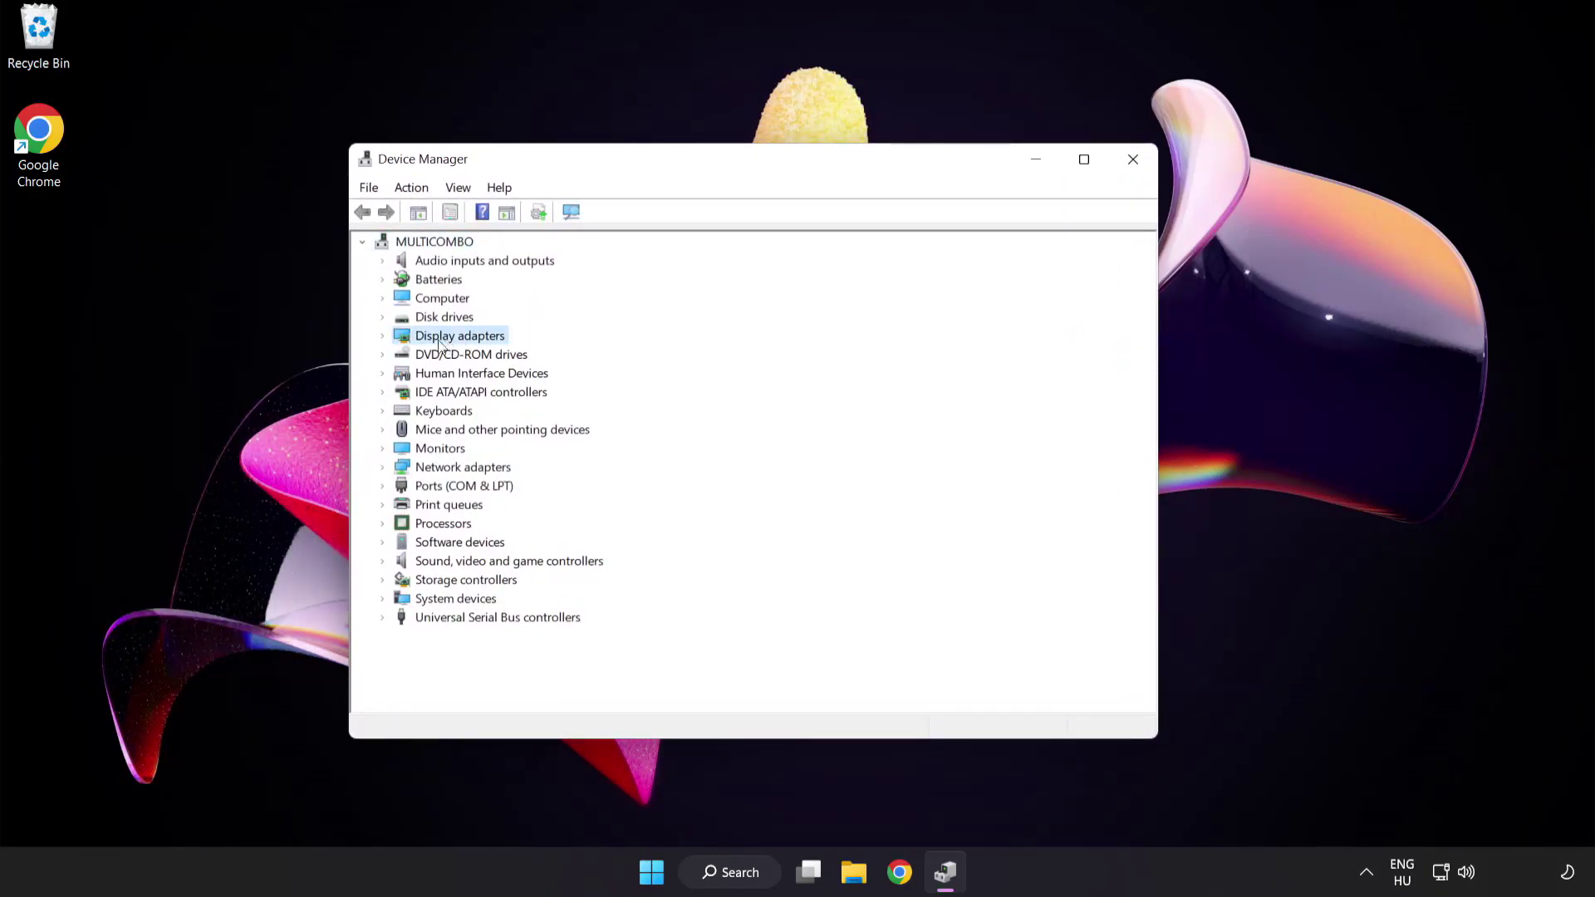
pyautogui.click(385, 343)
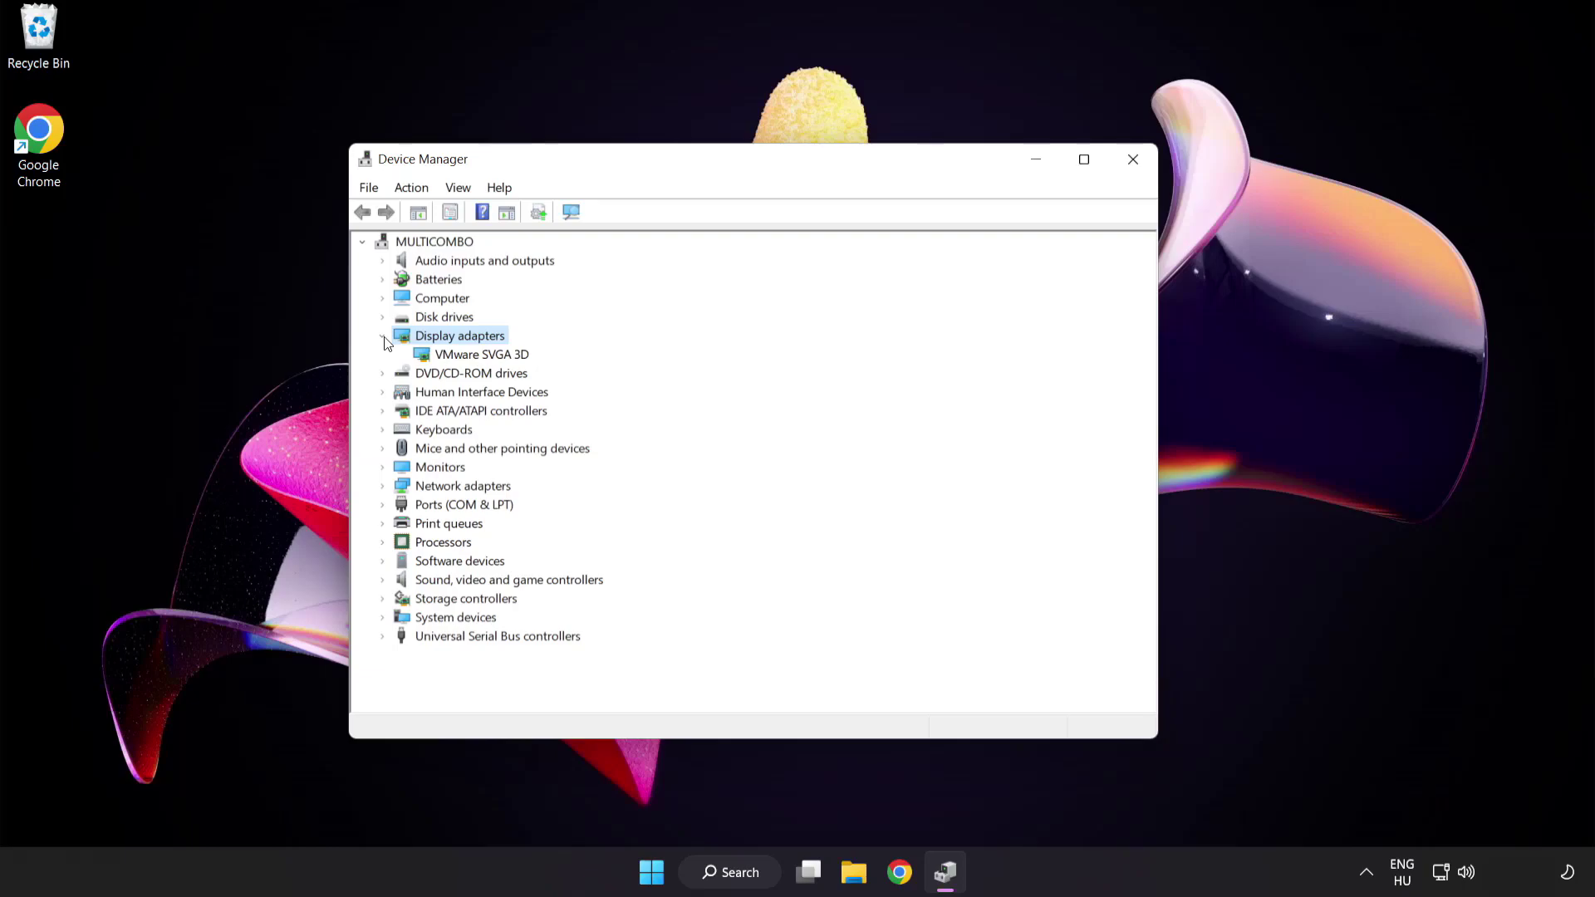
pyautogui.click(445, 361)
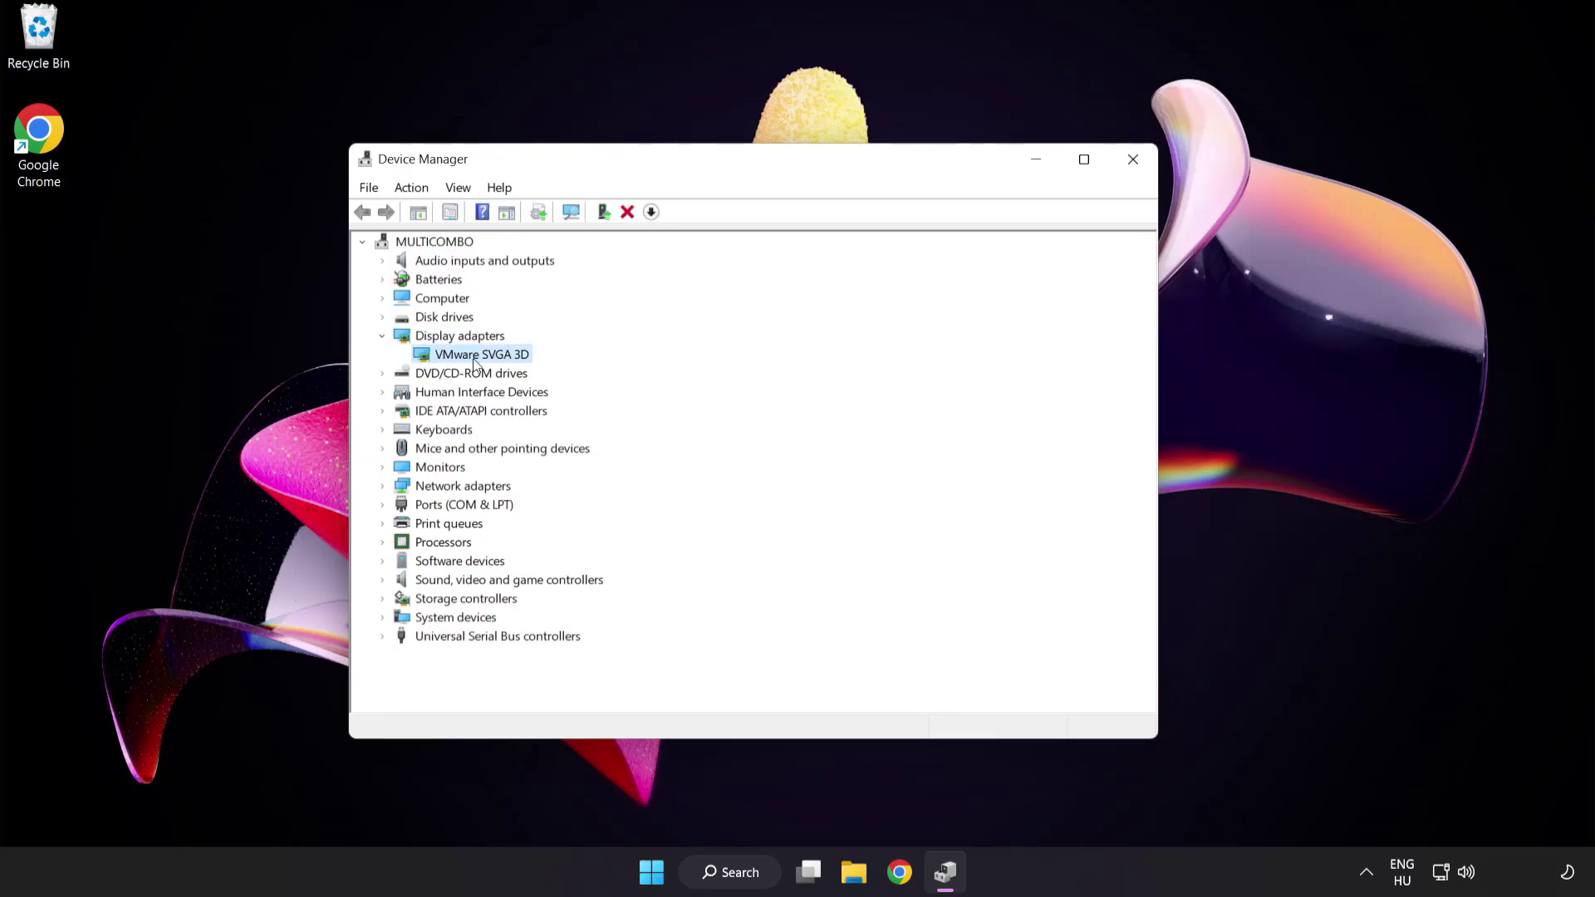
pyautogui.rightClick(471, 360)
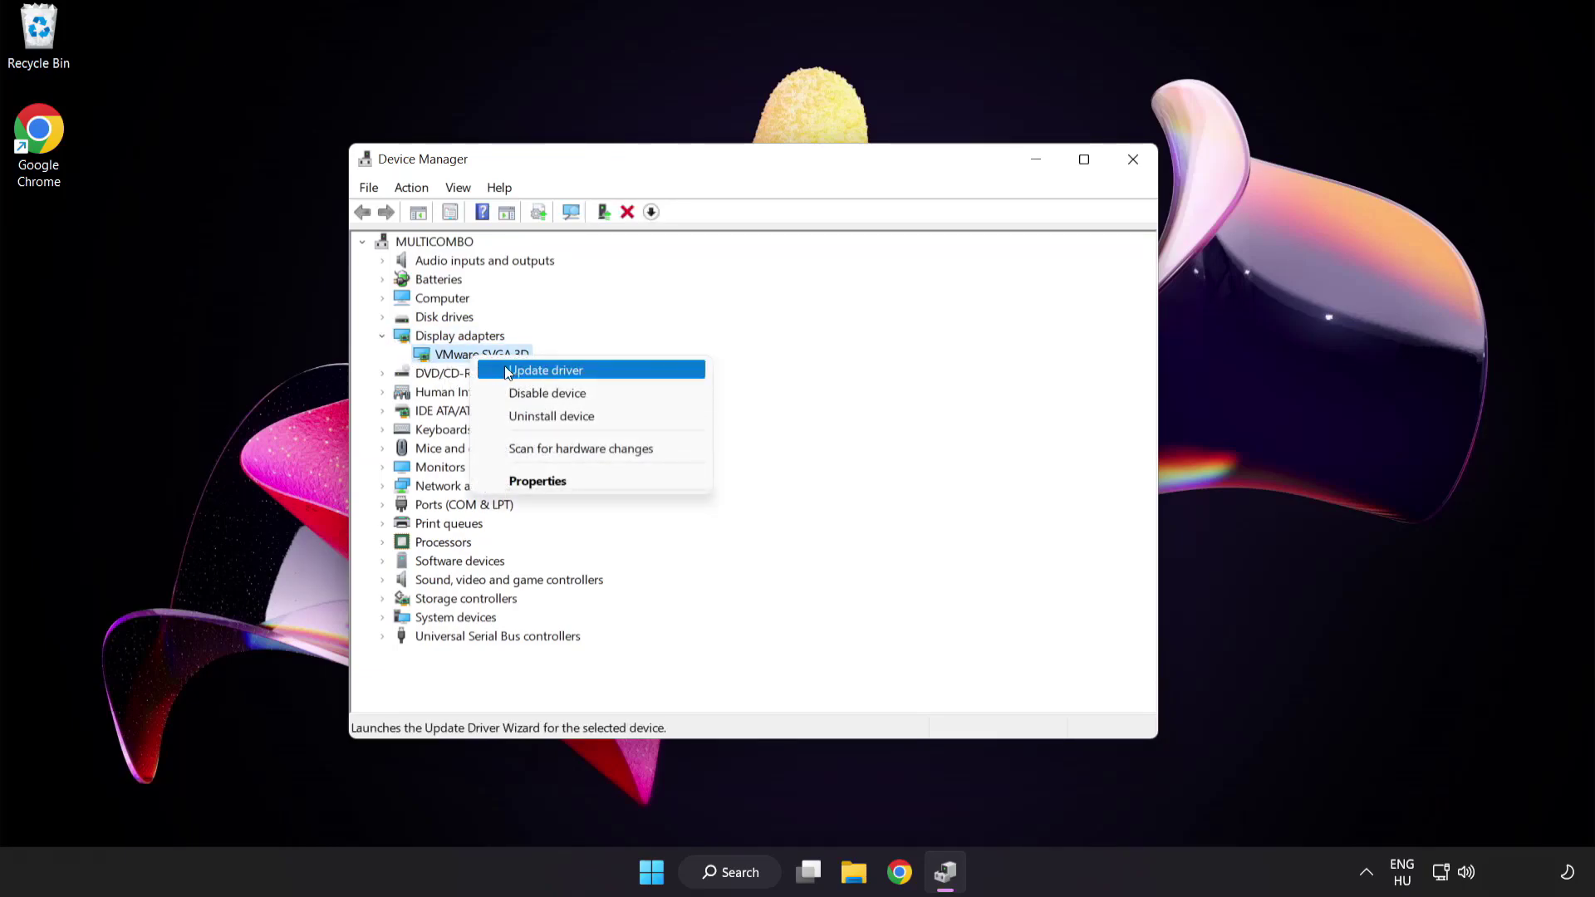
# Search automatically for VMware SVGA 3D drivers, accept the 'best driver installed' result, and close Device Manager
pyautogui.click(619, 371)
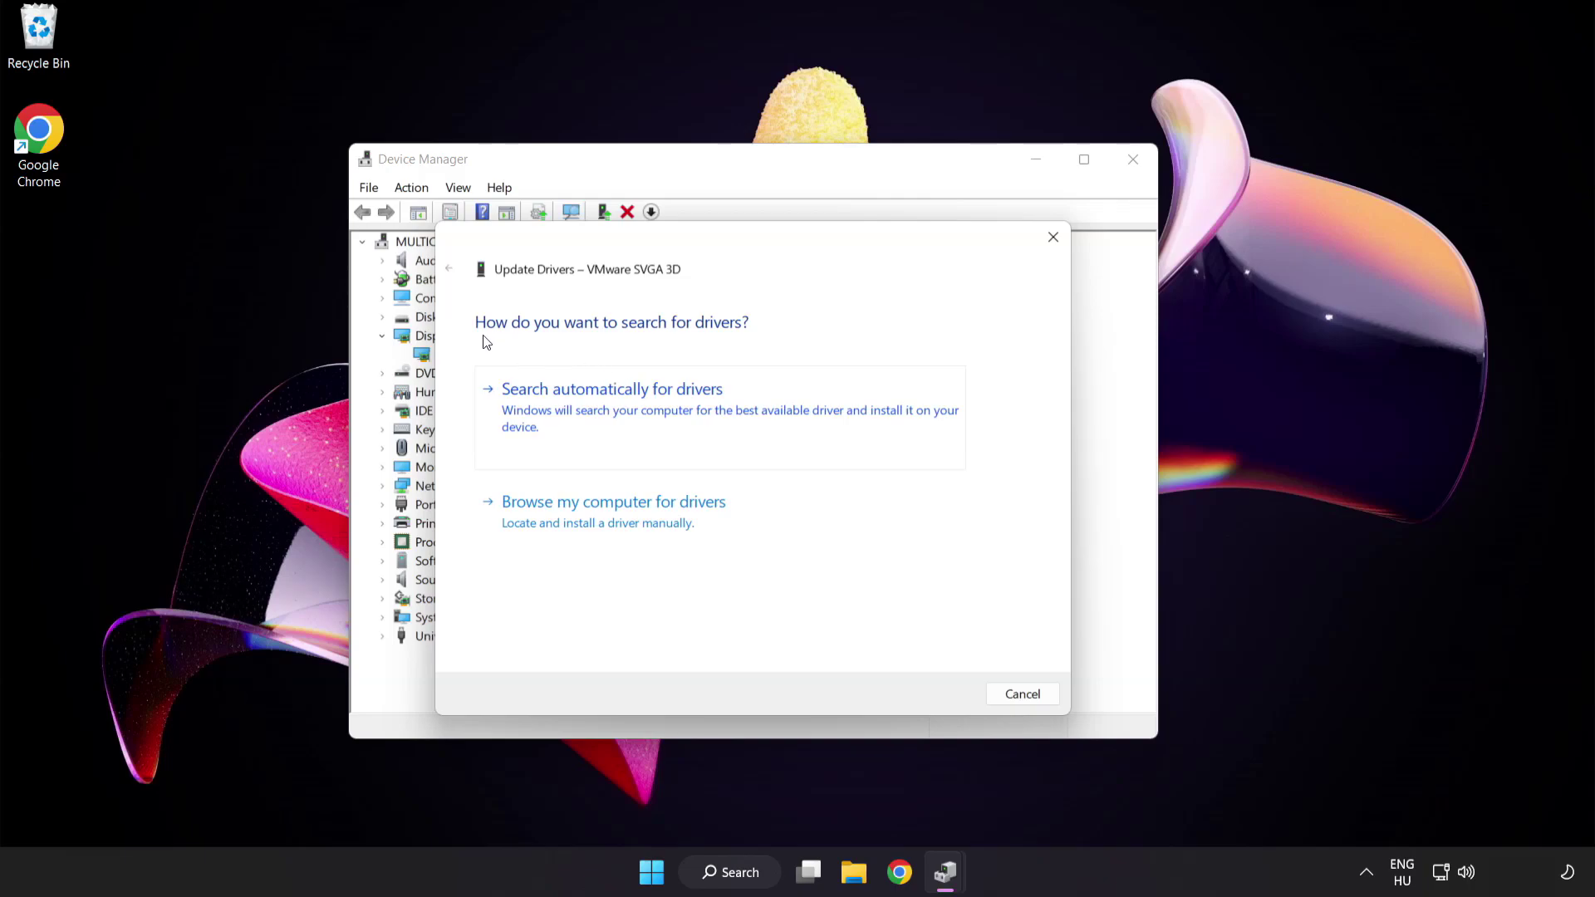
pyautogui.click(694, 412)
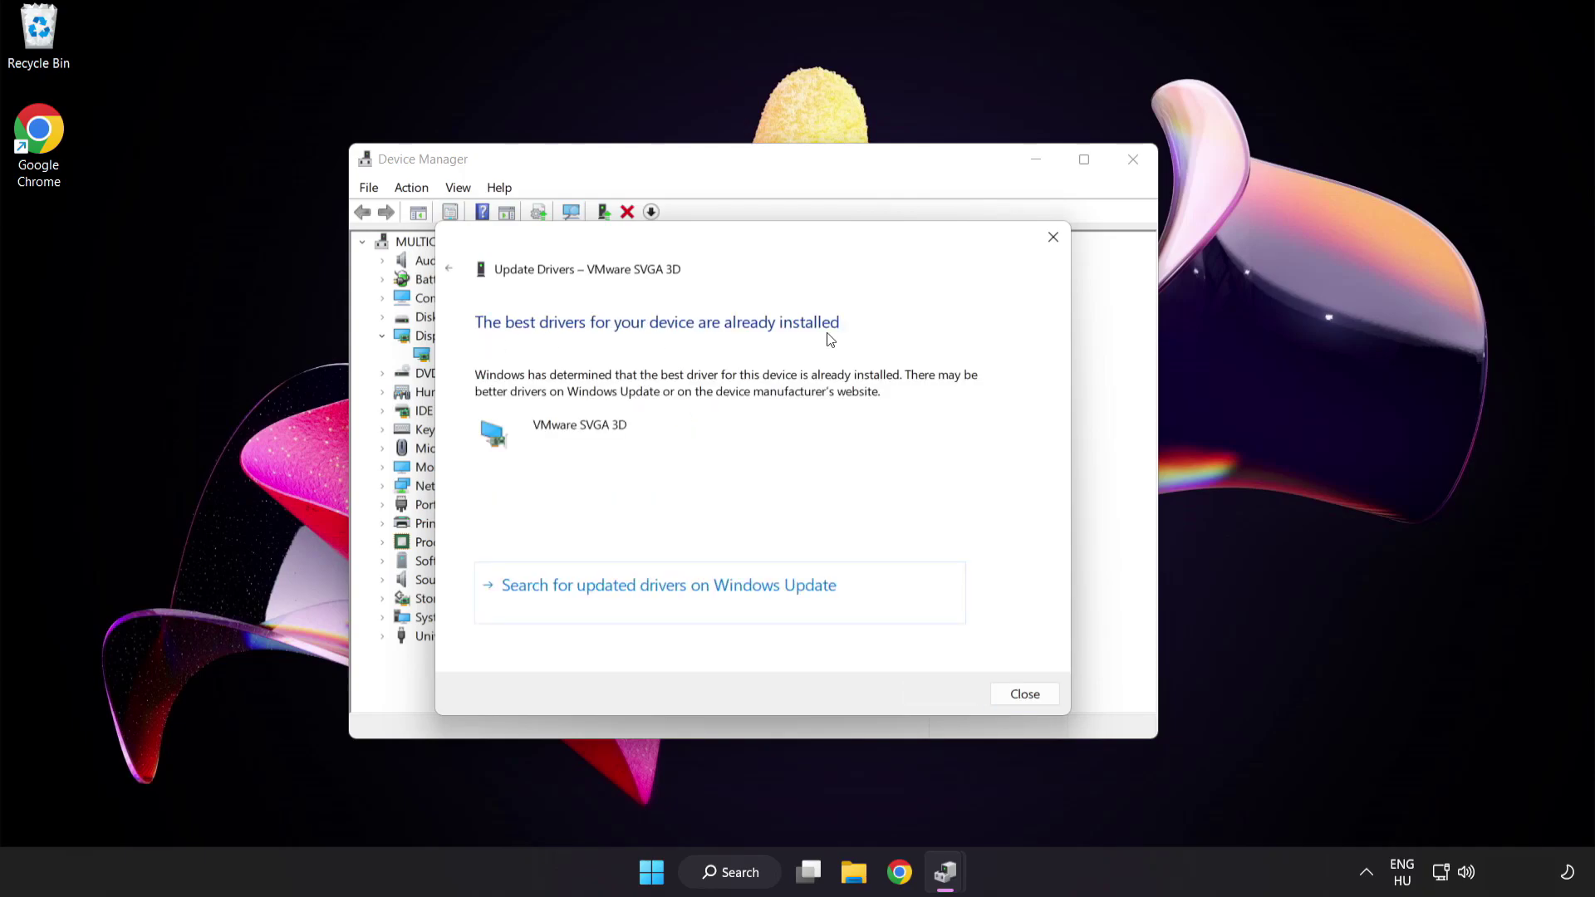
pyautogui.click(1020, 697)
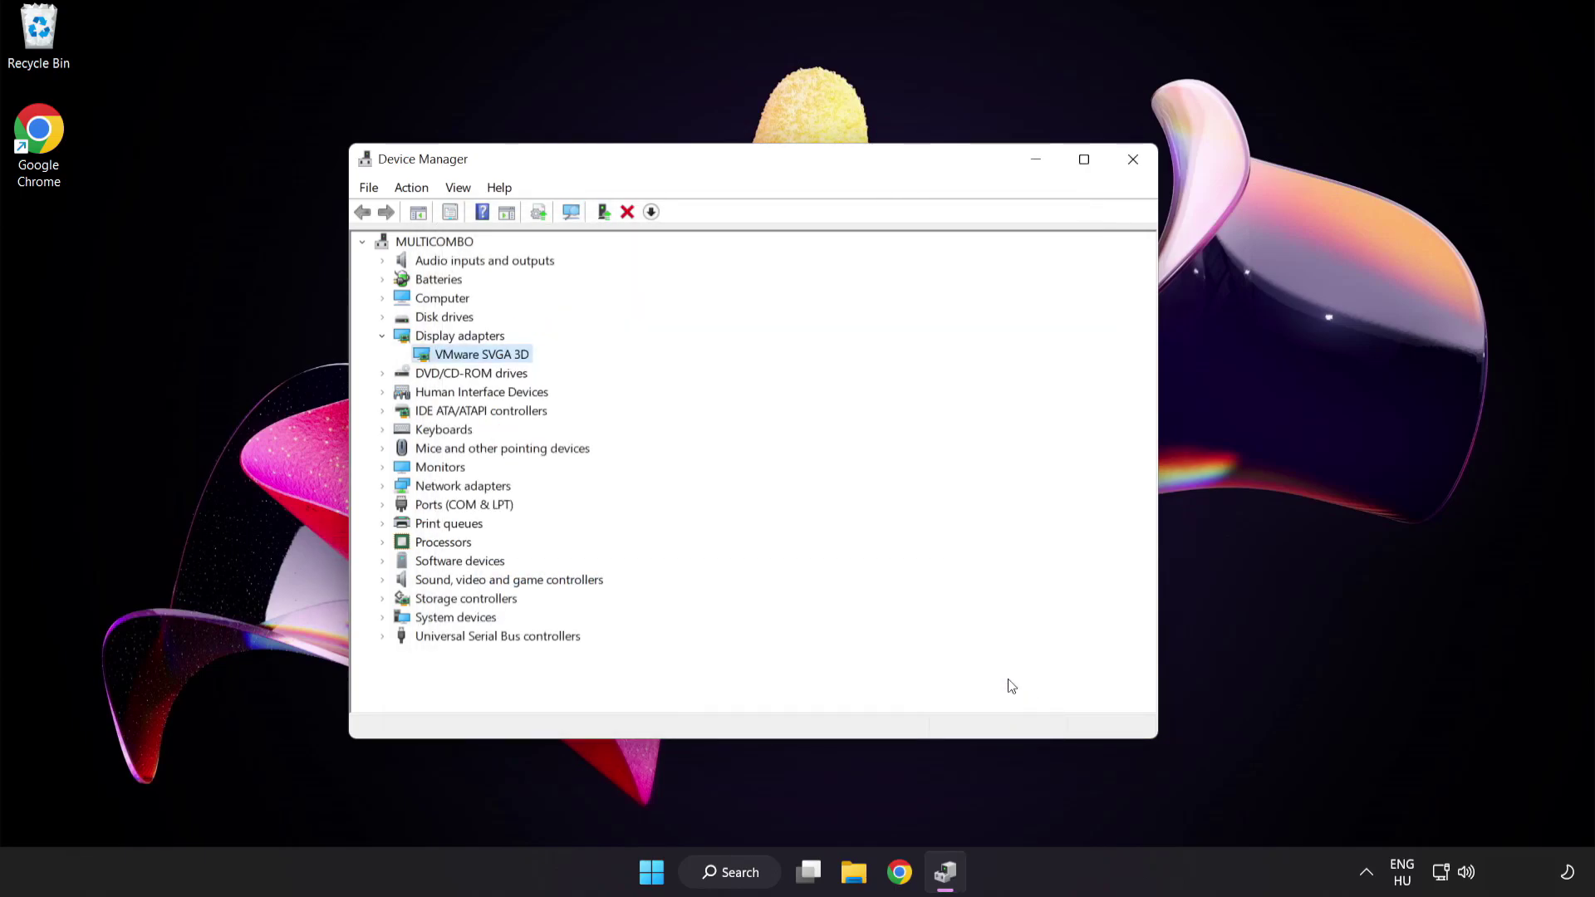
pyautogui.click(1132, 160)
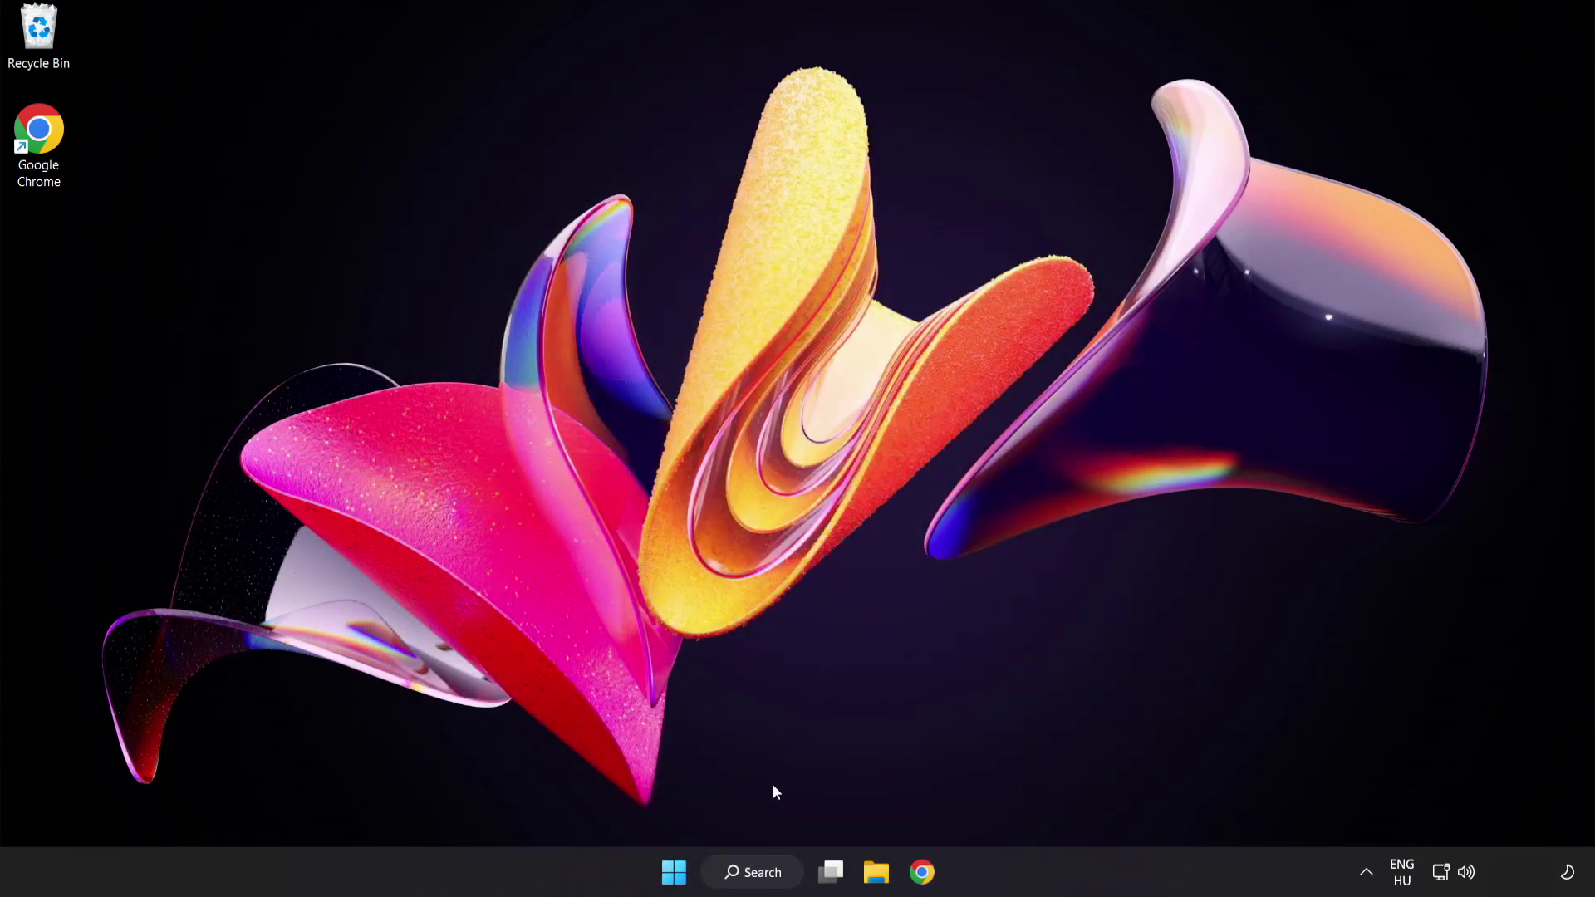
# Search 'update' and go to the Windows Update settings page
pyautogui.click(775, 879)
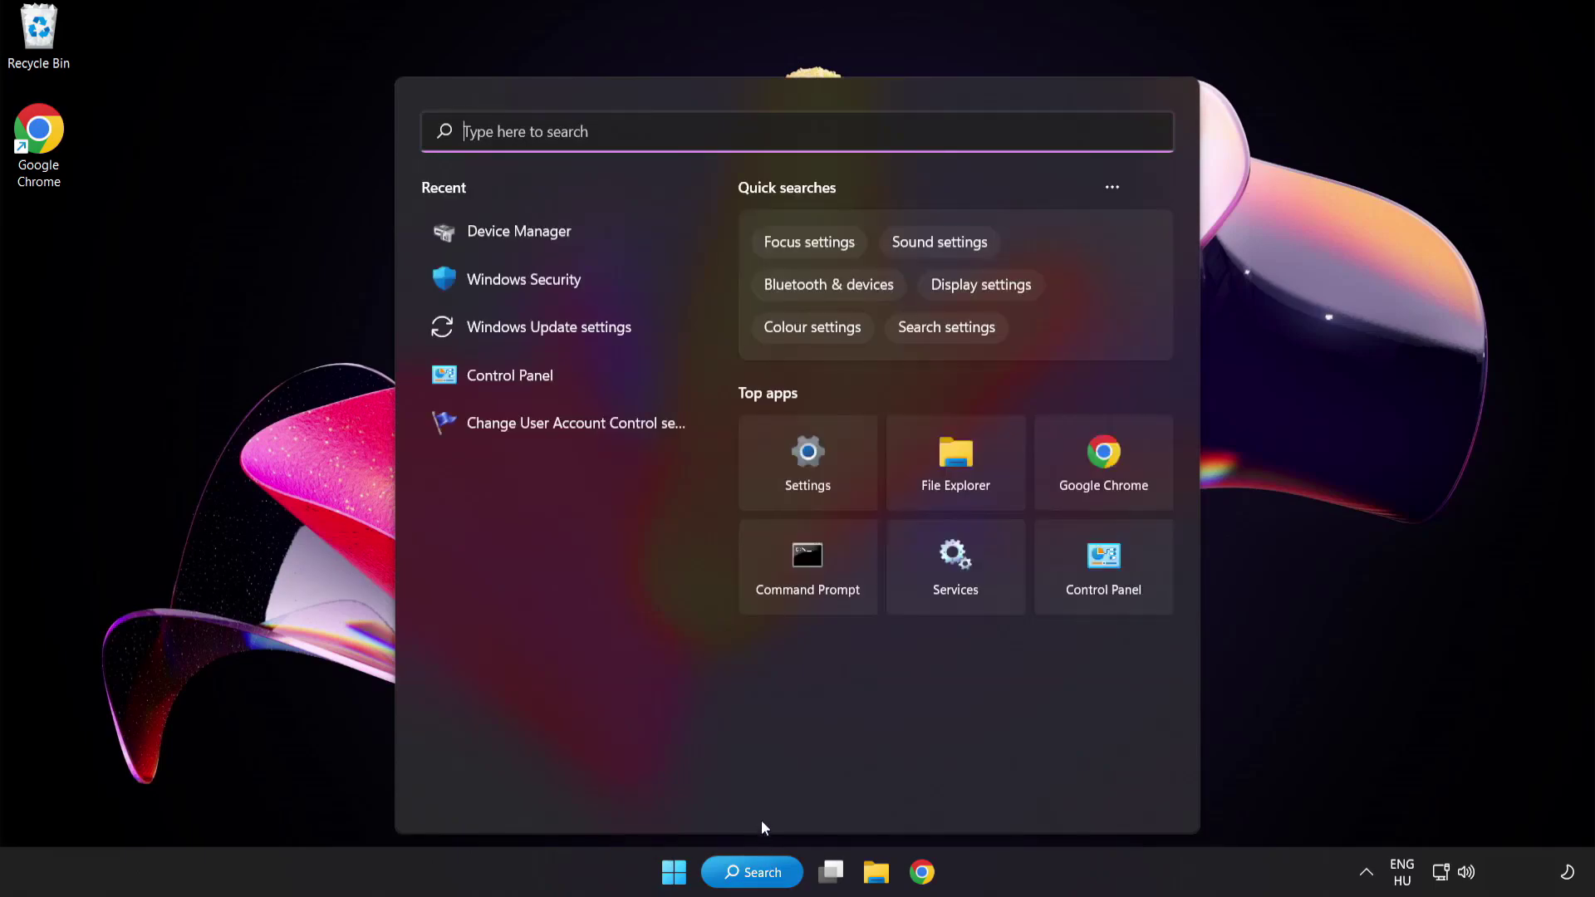
pyautogui.write('up')
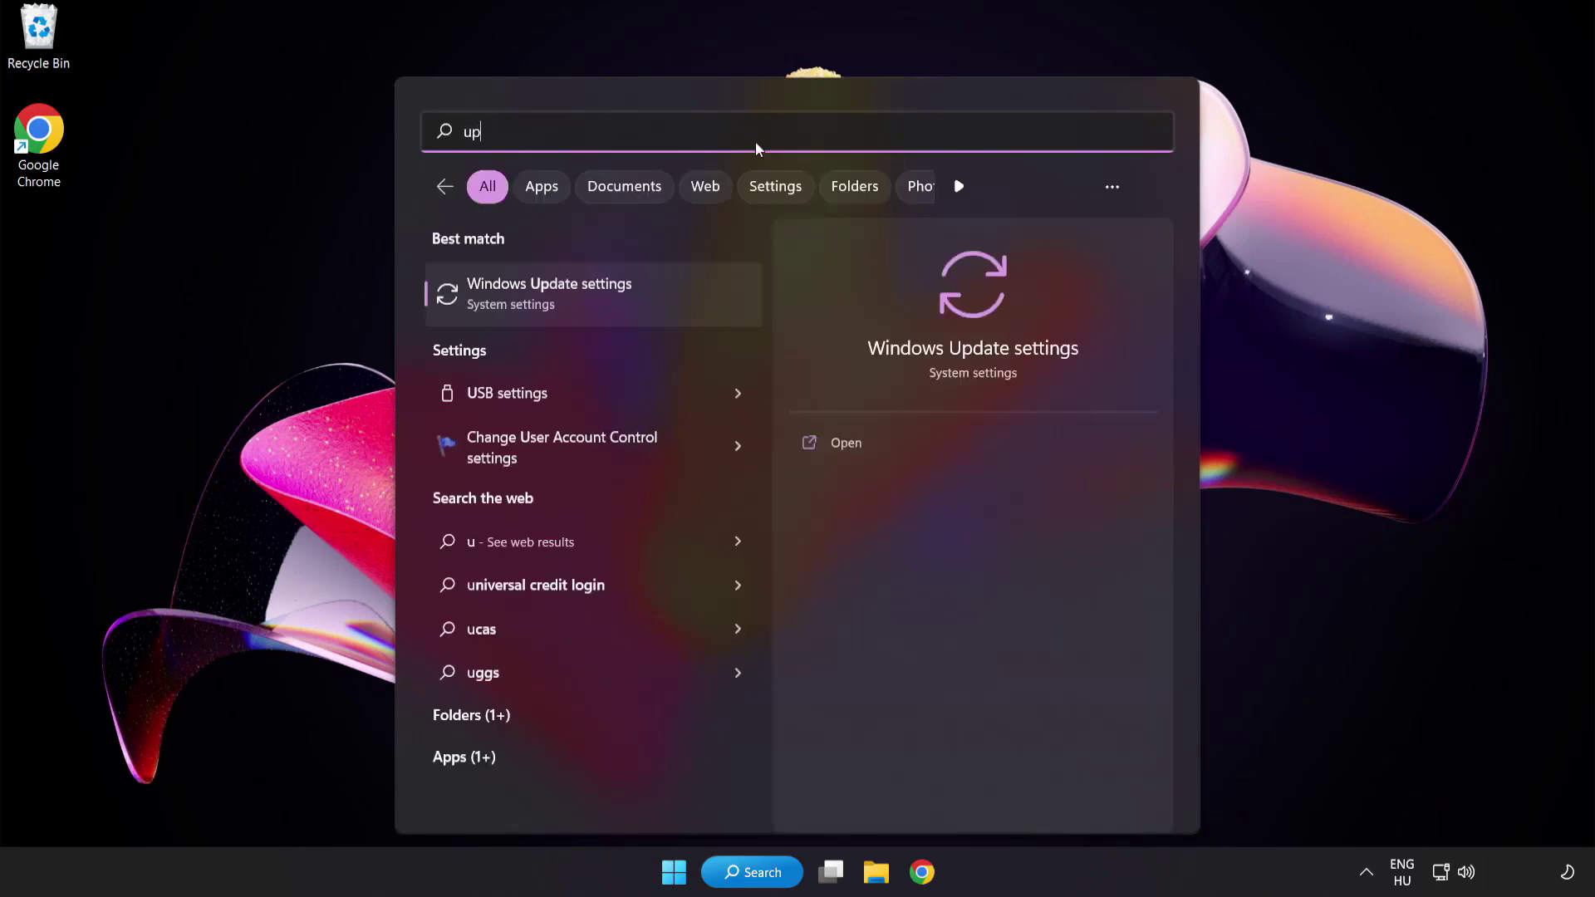
pyautogui.write('date')
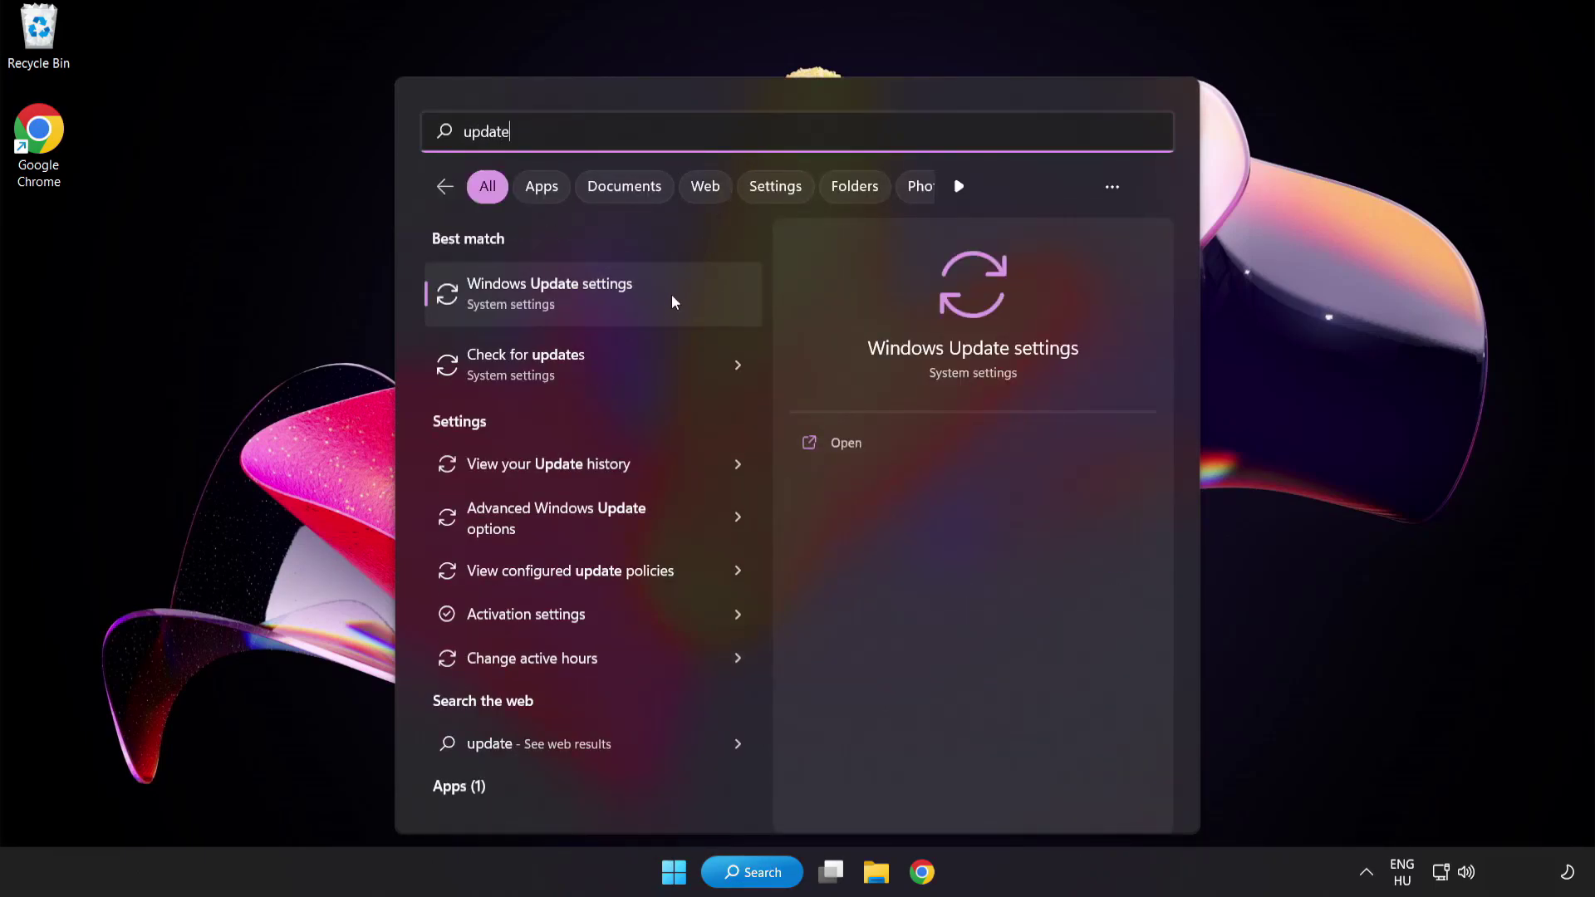
pyautogui.click(610, 304)
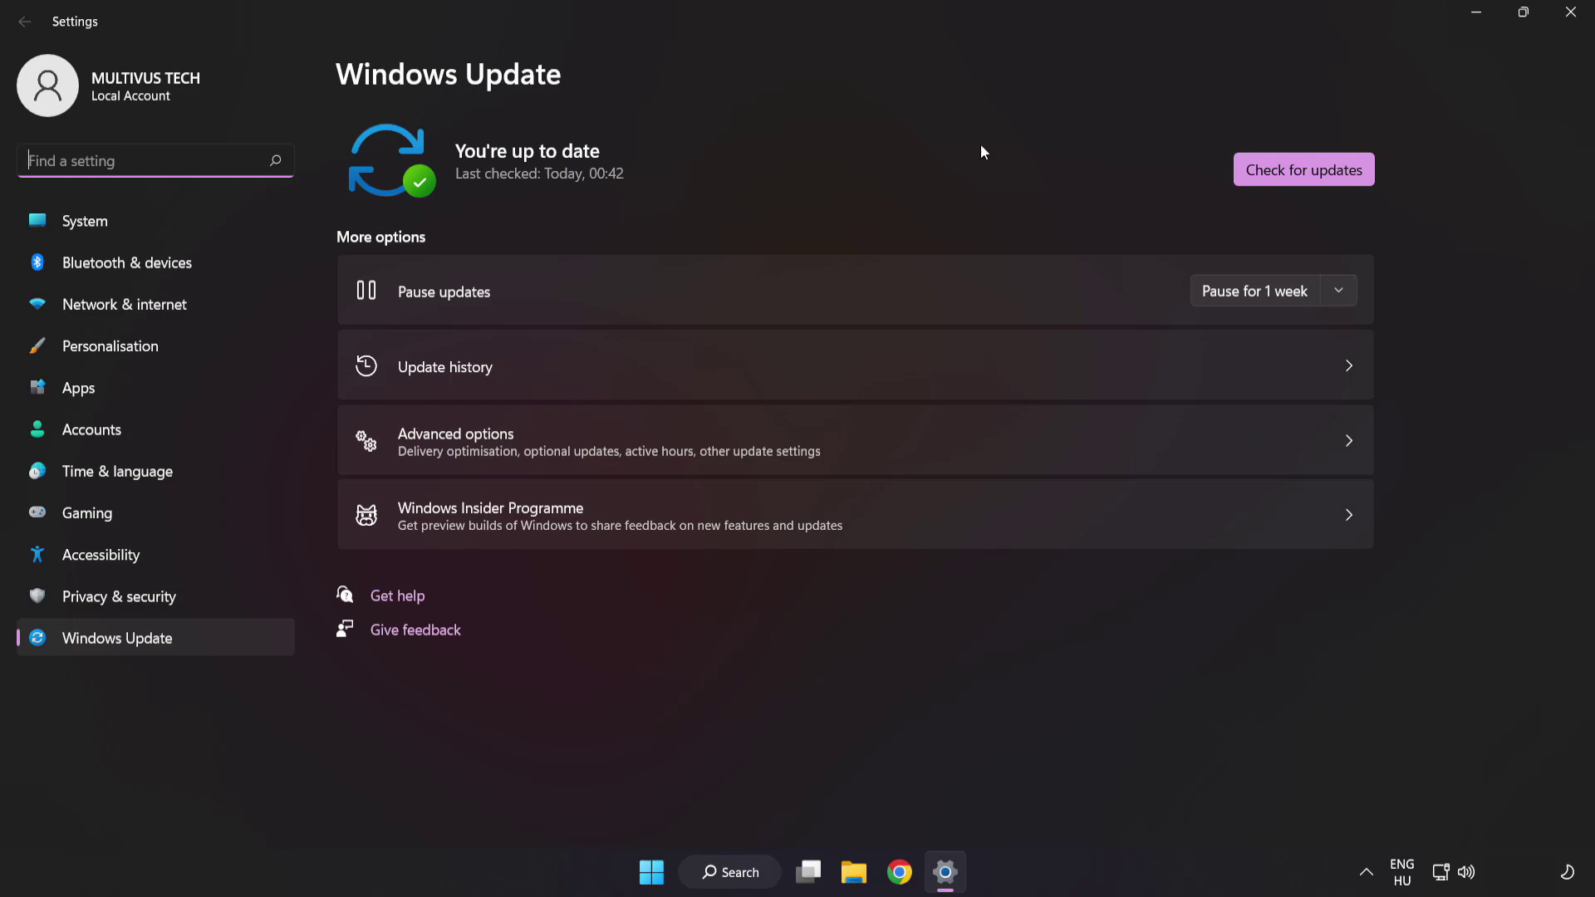
# Run Check for updates until 'You're up to date' shows, then close Settings
pyautogui.click(1298, 179)
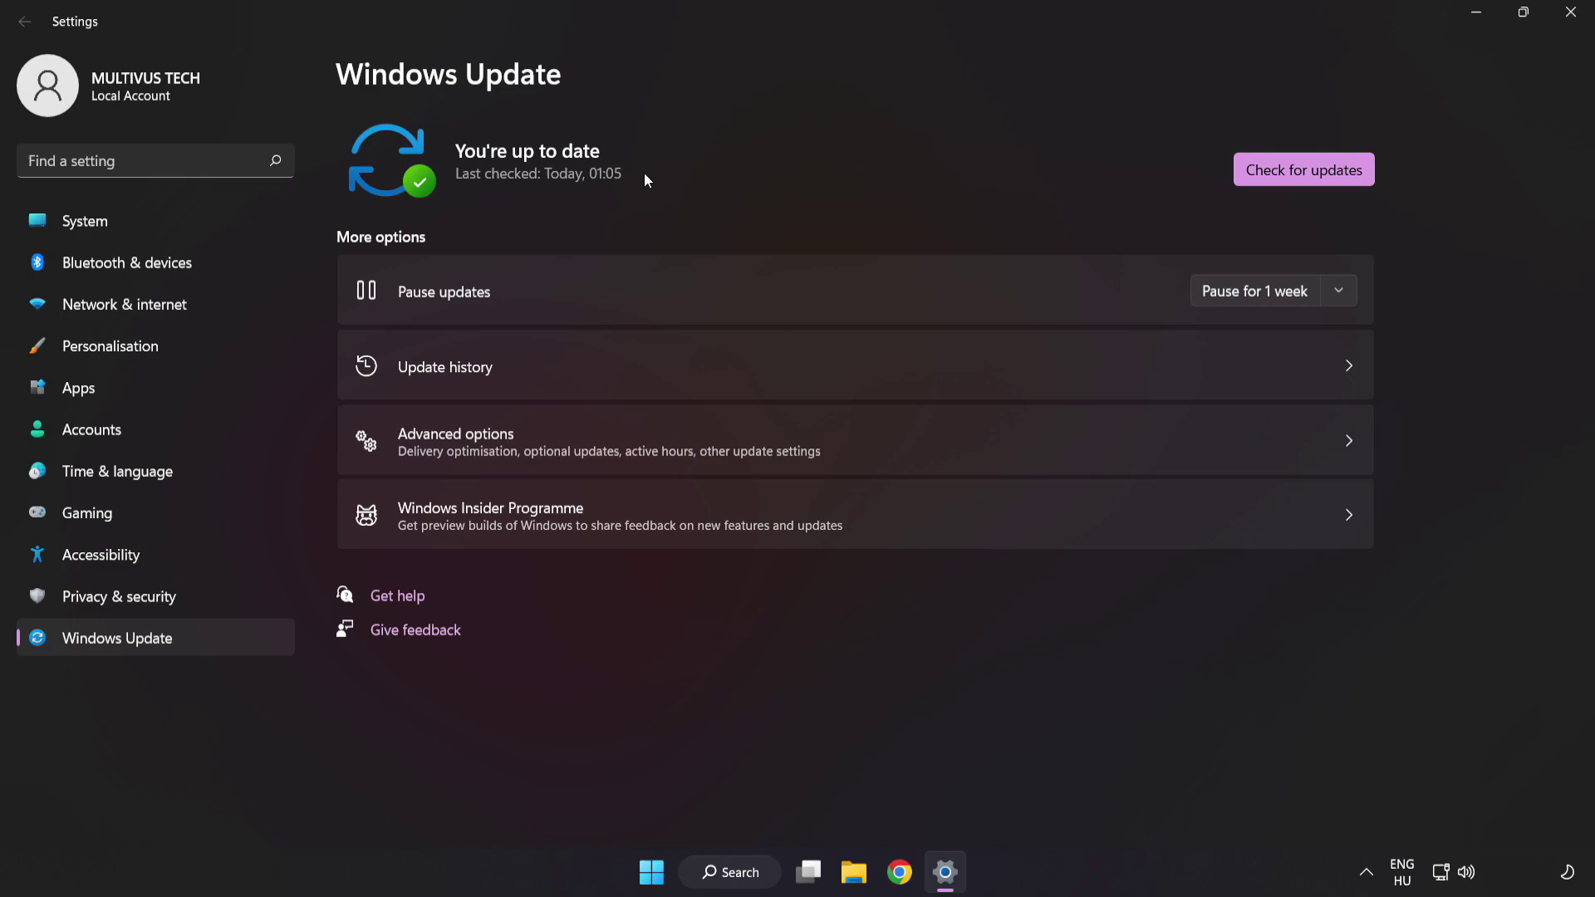
pyautogui.click(1568, 15)
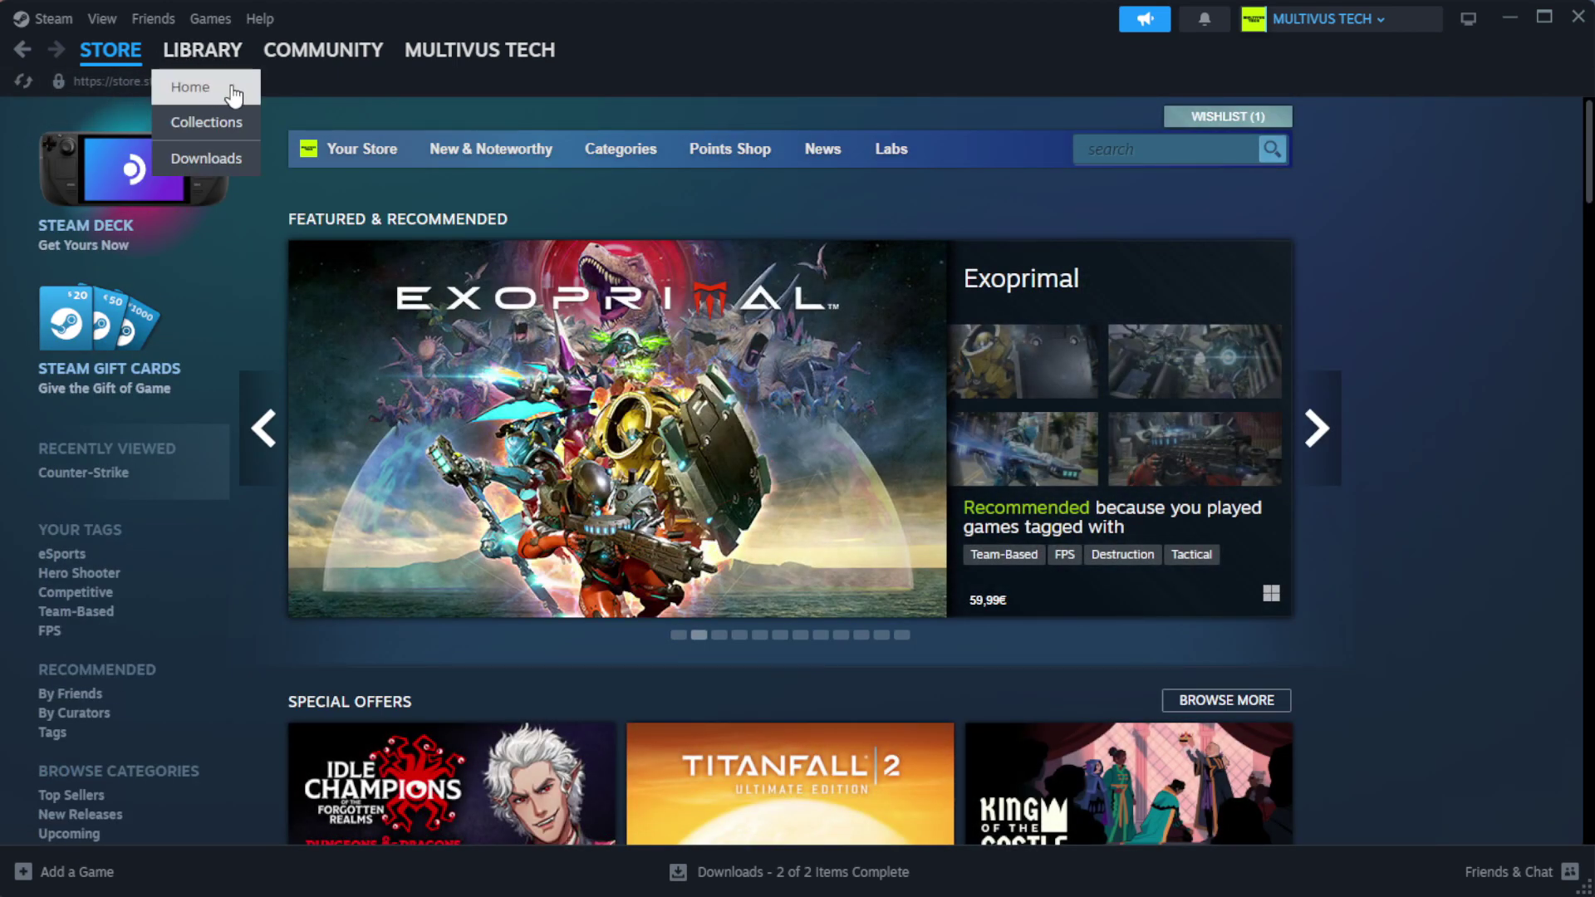
# Go to Library home and bring up the context menu for YOUR NOT WORKING GAME
pyautogui.click(230, 90)
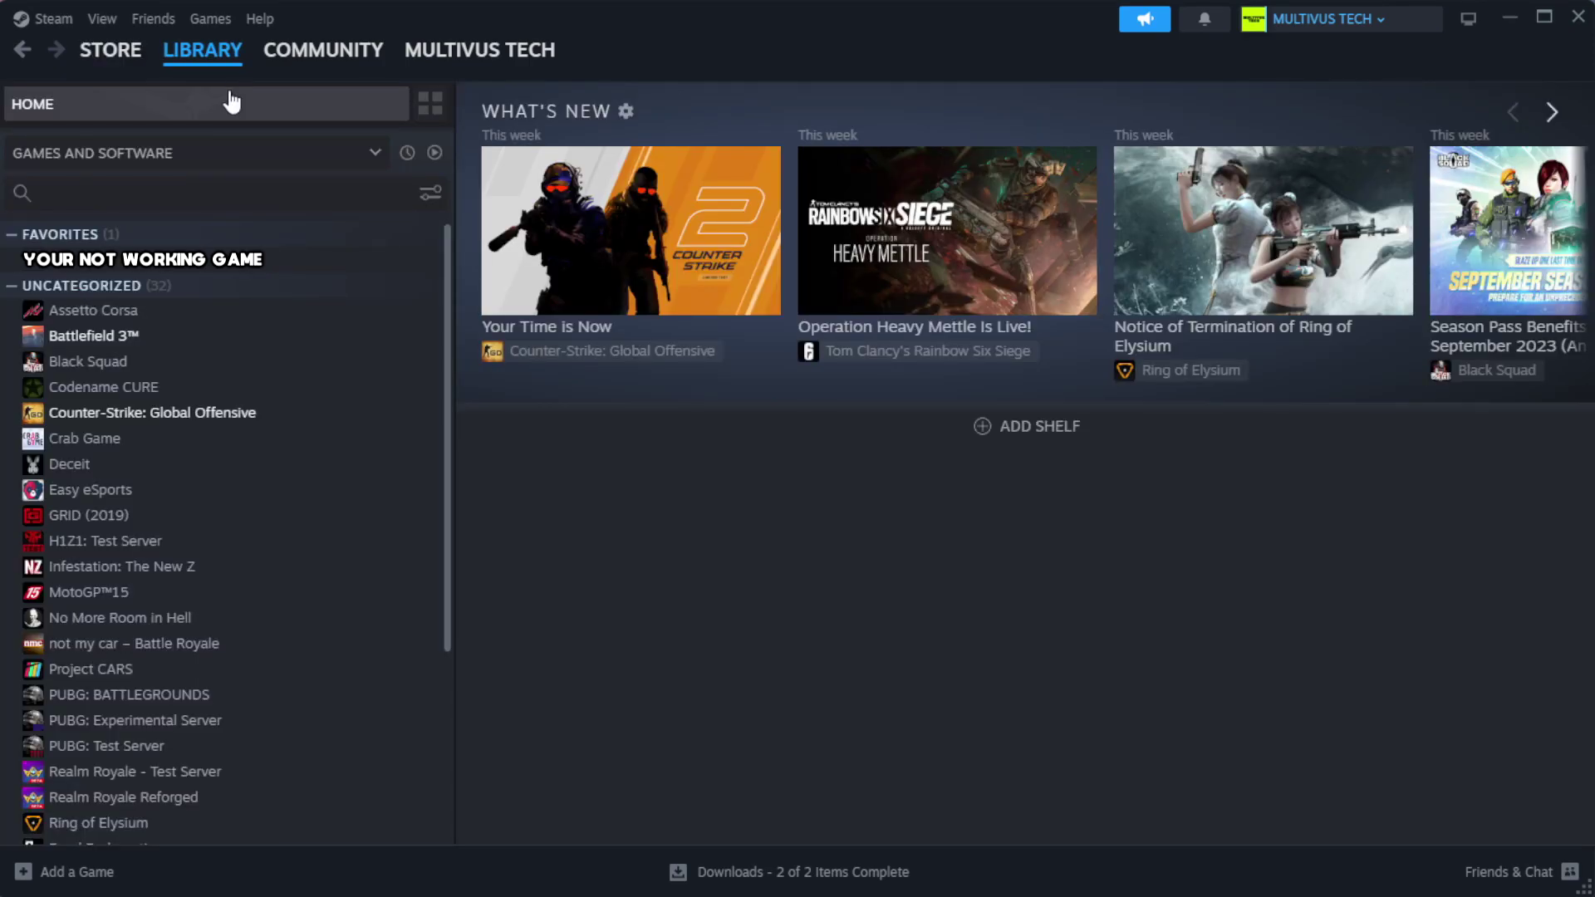
pyautogui.rightClick(393, 264)
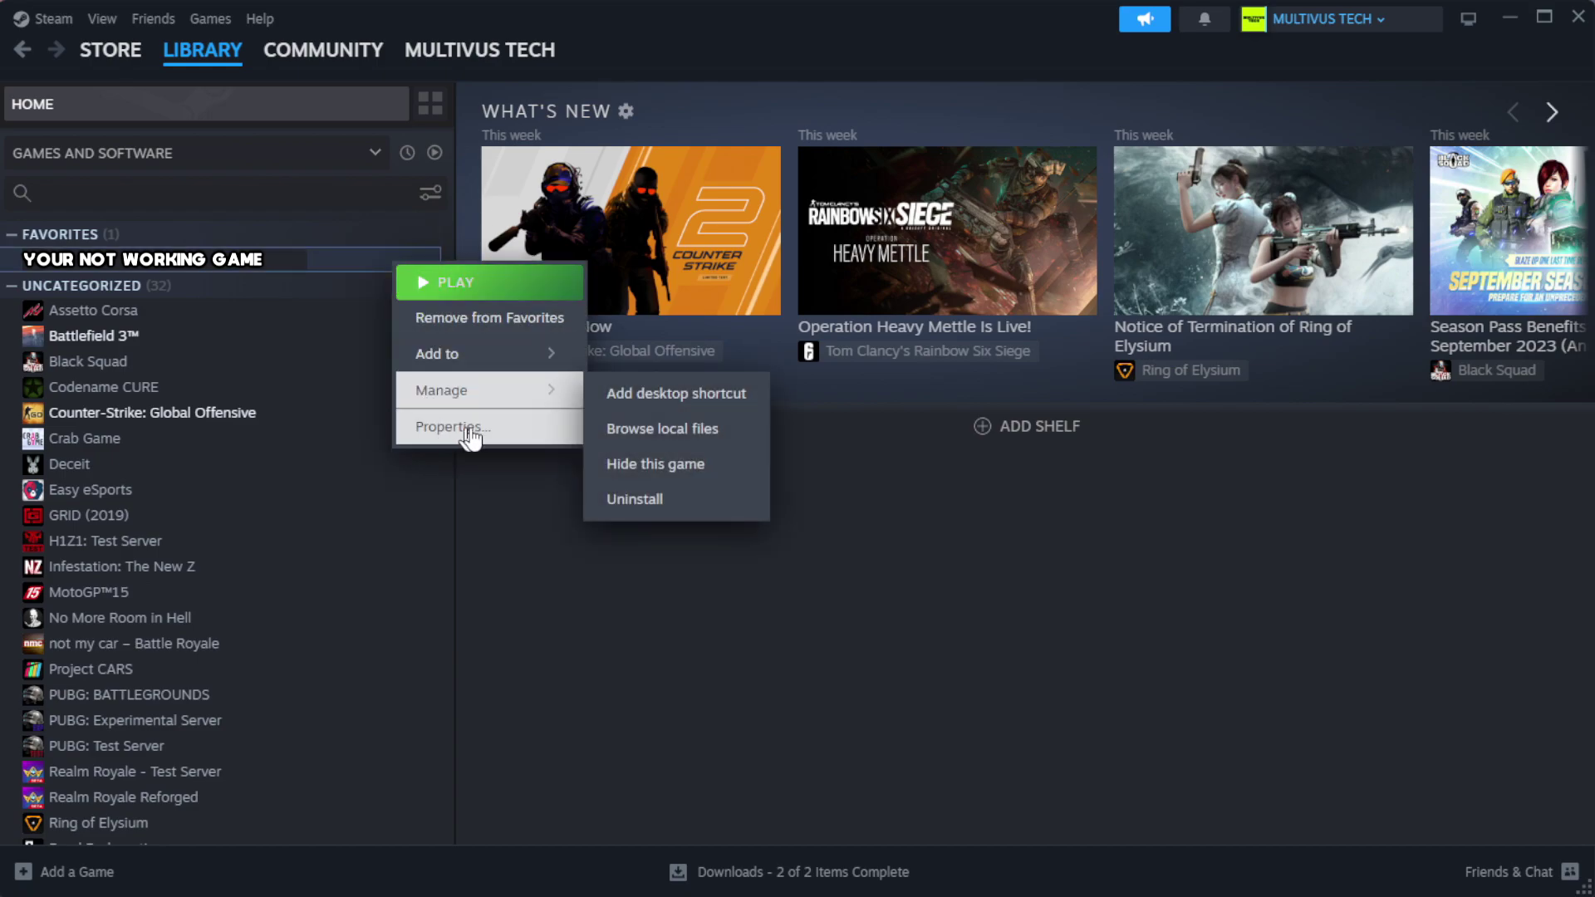
# In the game's Properties, verify integrity of game files until all 1039 validate
pyautogui.click(500, 428)
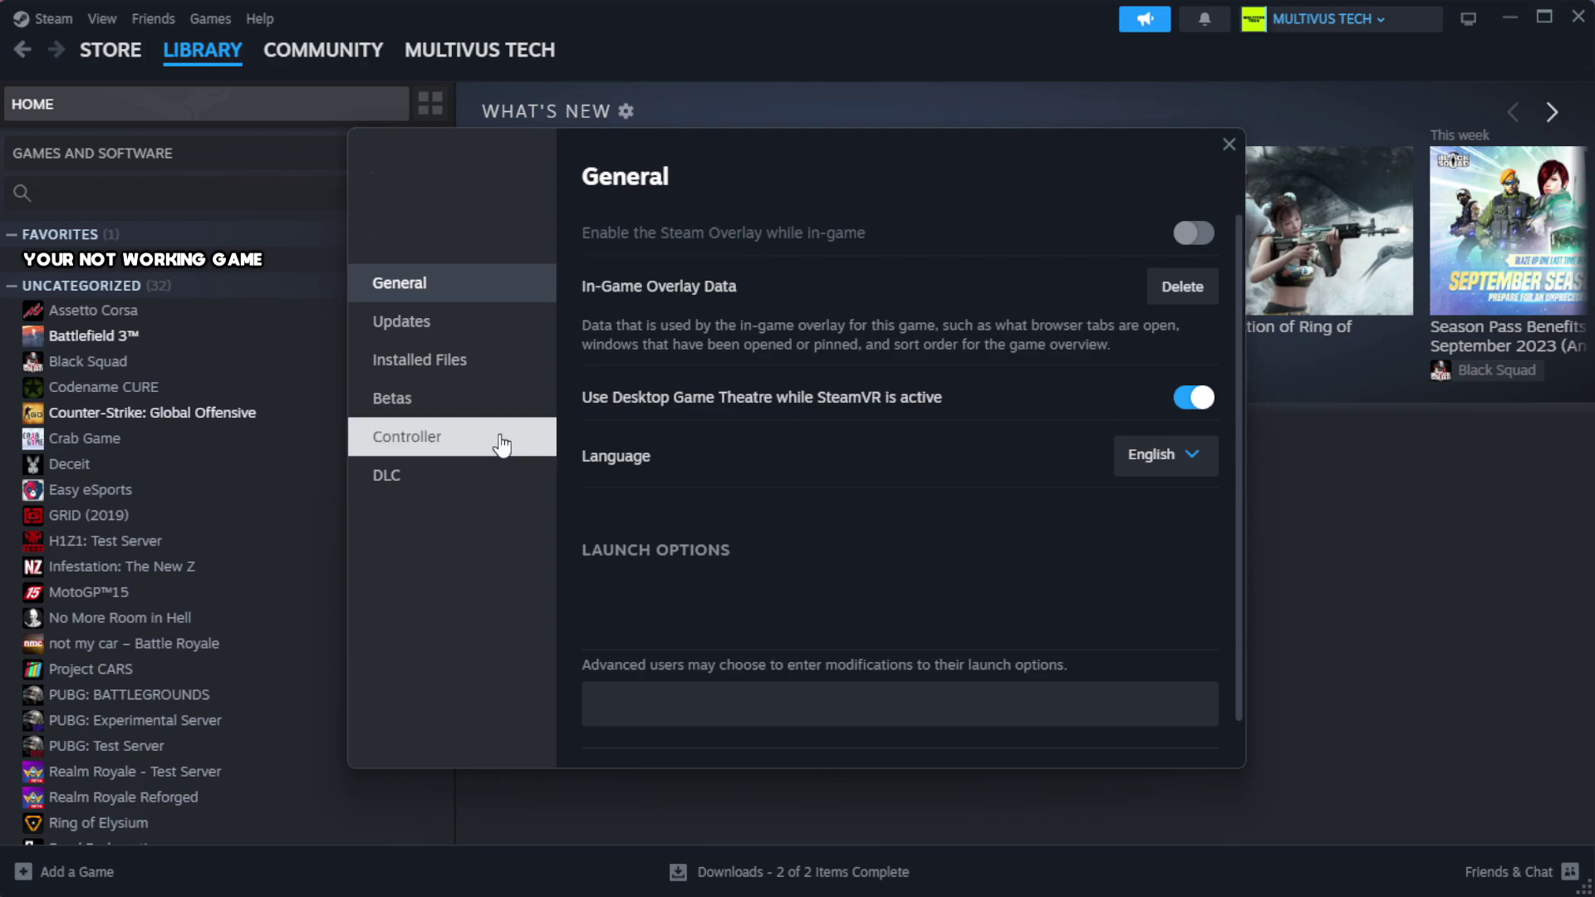
pyautogui.click(481, 396)
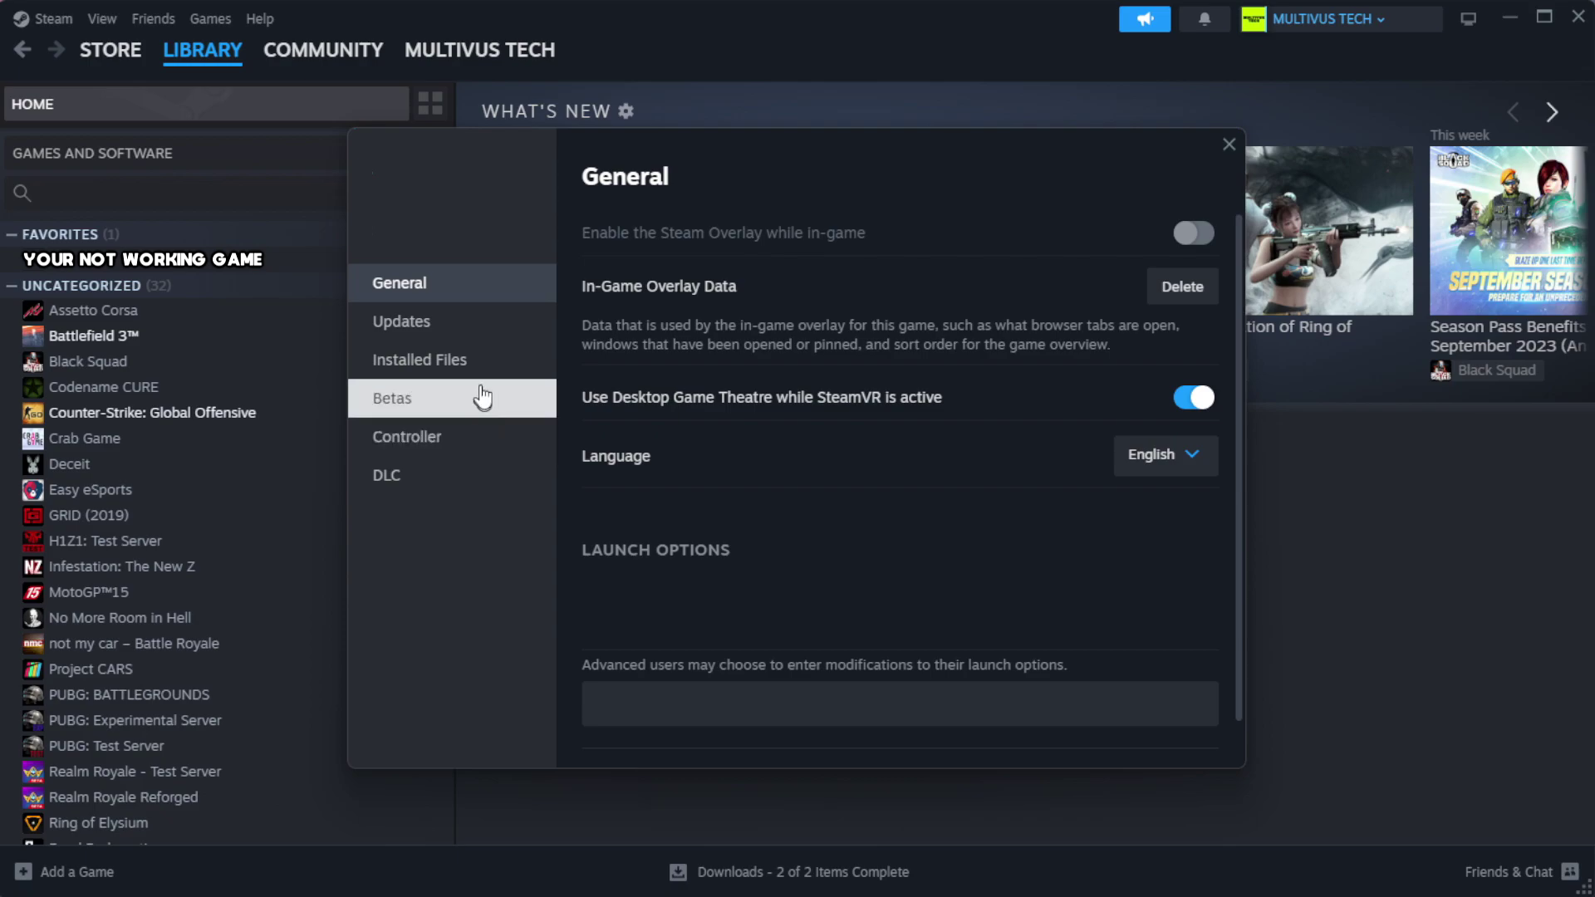
pyautogui.click(523, 378)
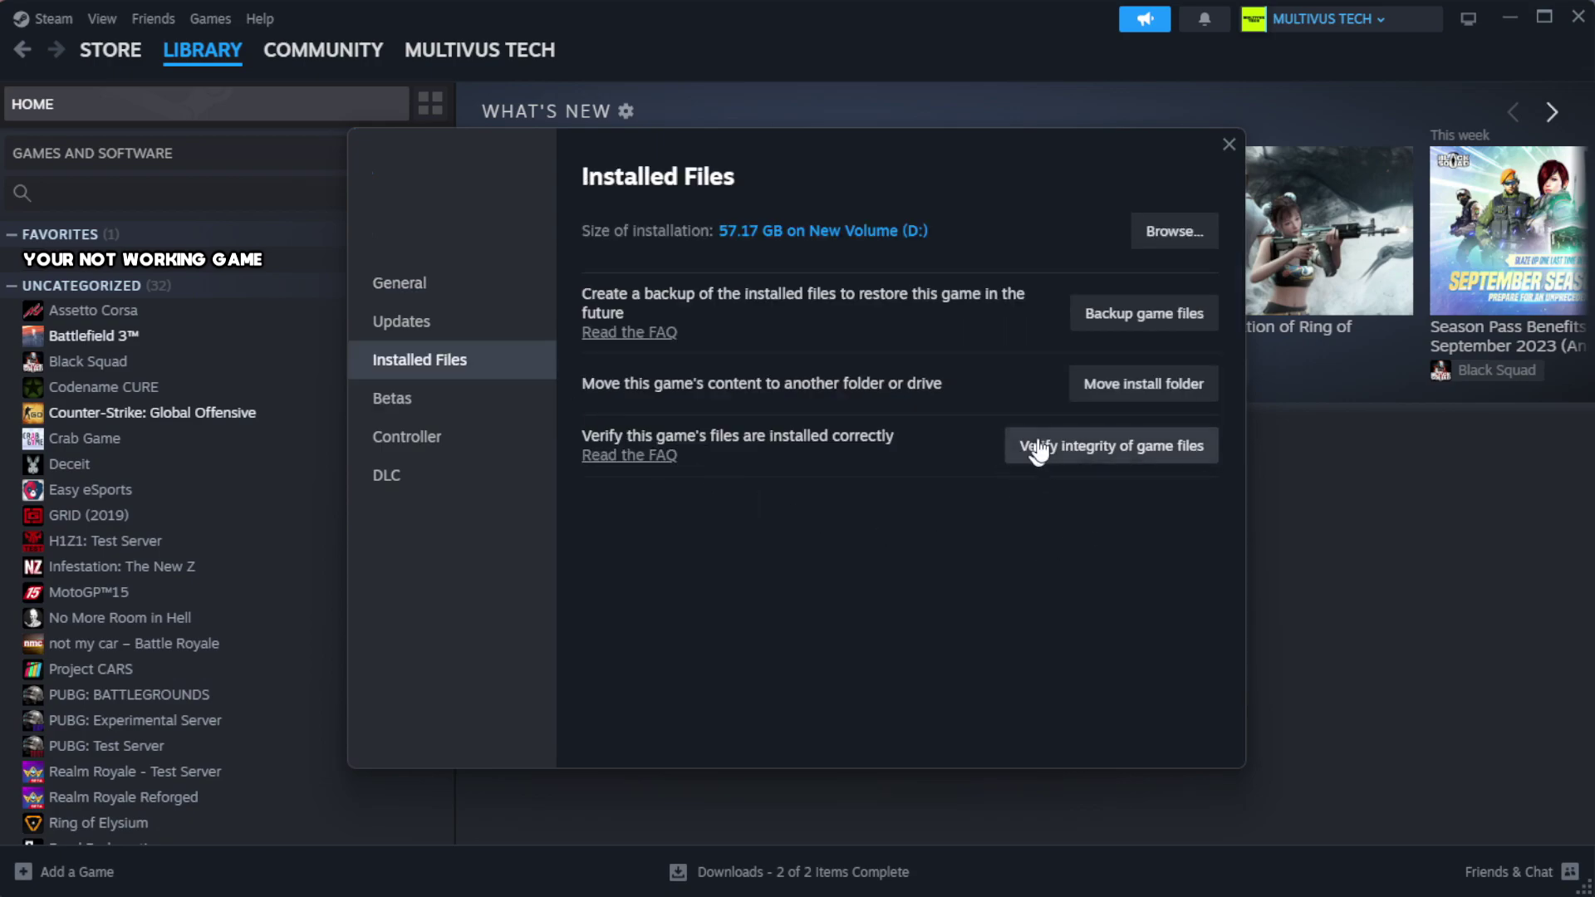
pyautogui.click(1120, 448)
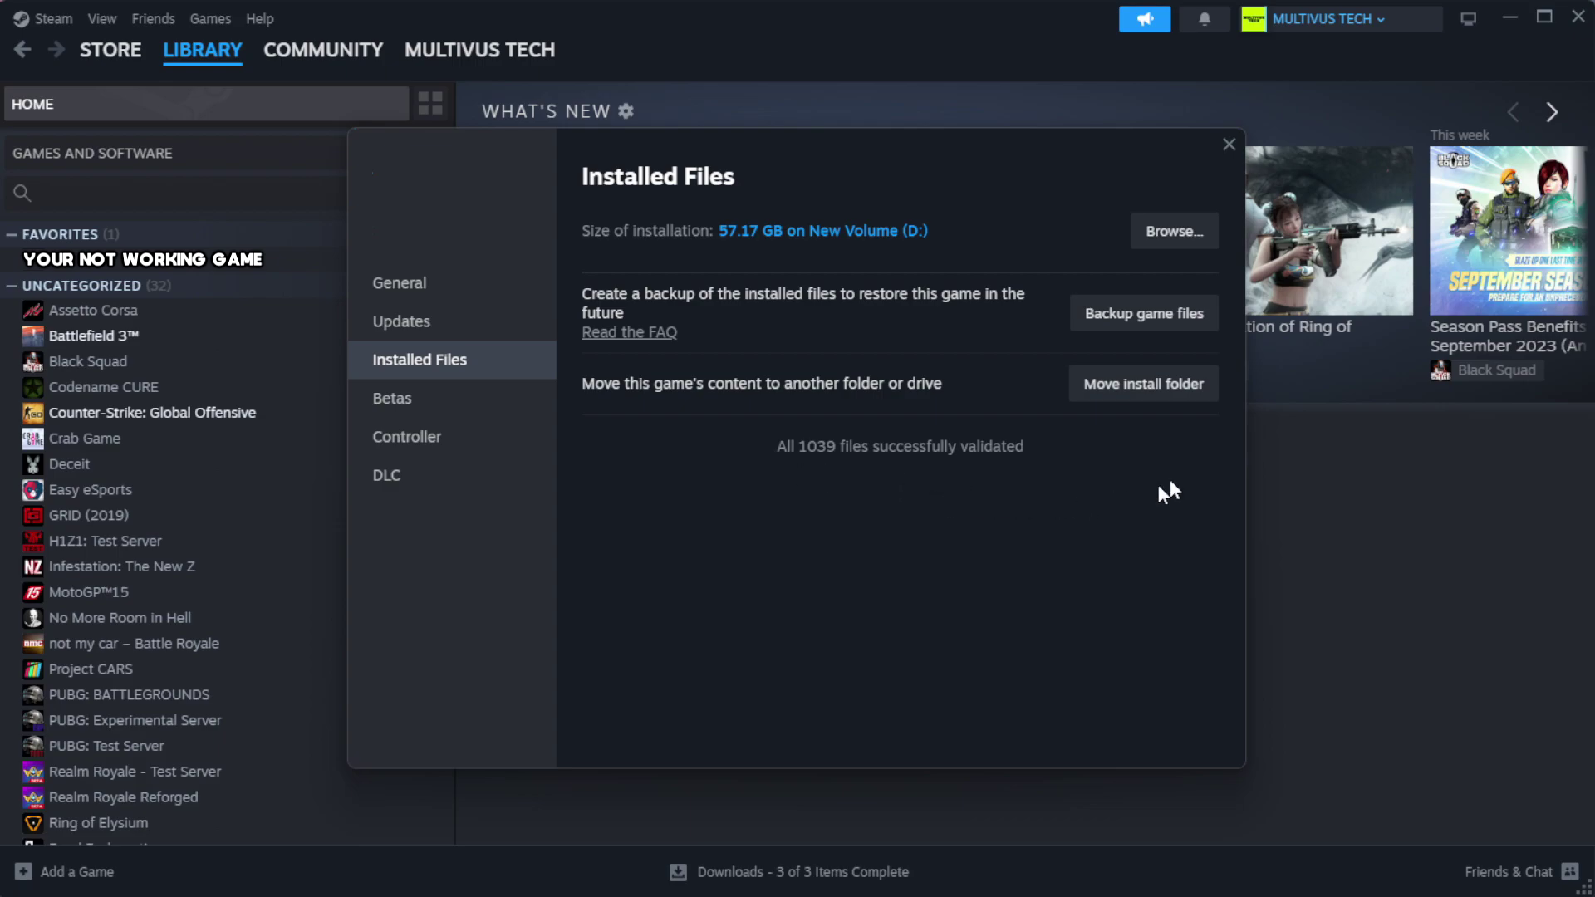
# Browse the game's local files and show Properties for the YOUR NOT WORKING GAME shortcut
pyautogui.click(1169, 243)
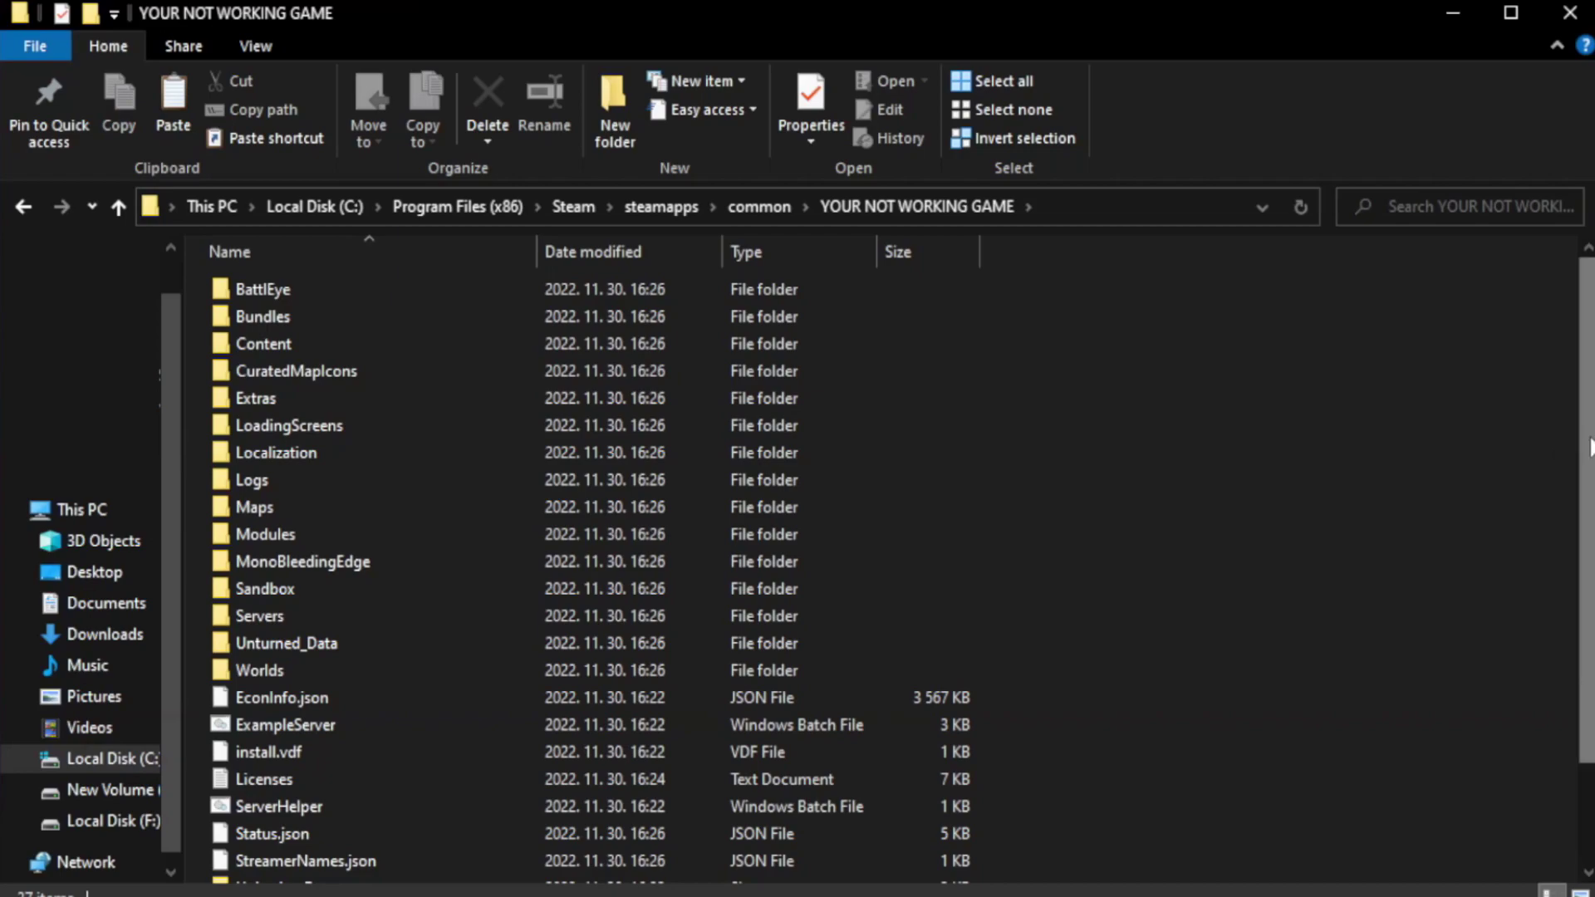
pyautogui.scroll(-1, 1592, 595)
pyautogui.scroll(-1, 1592, 595)
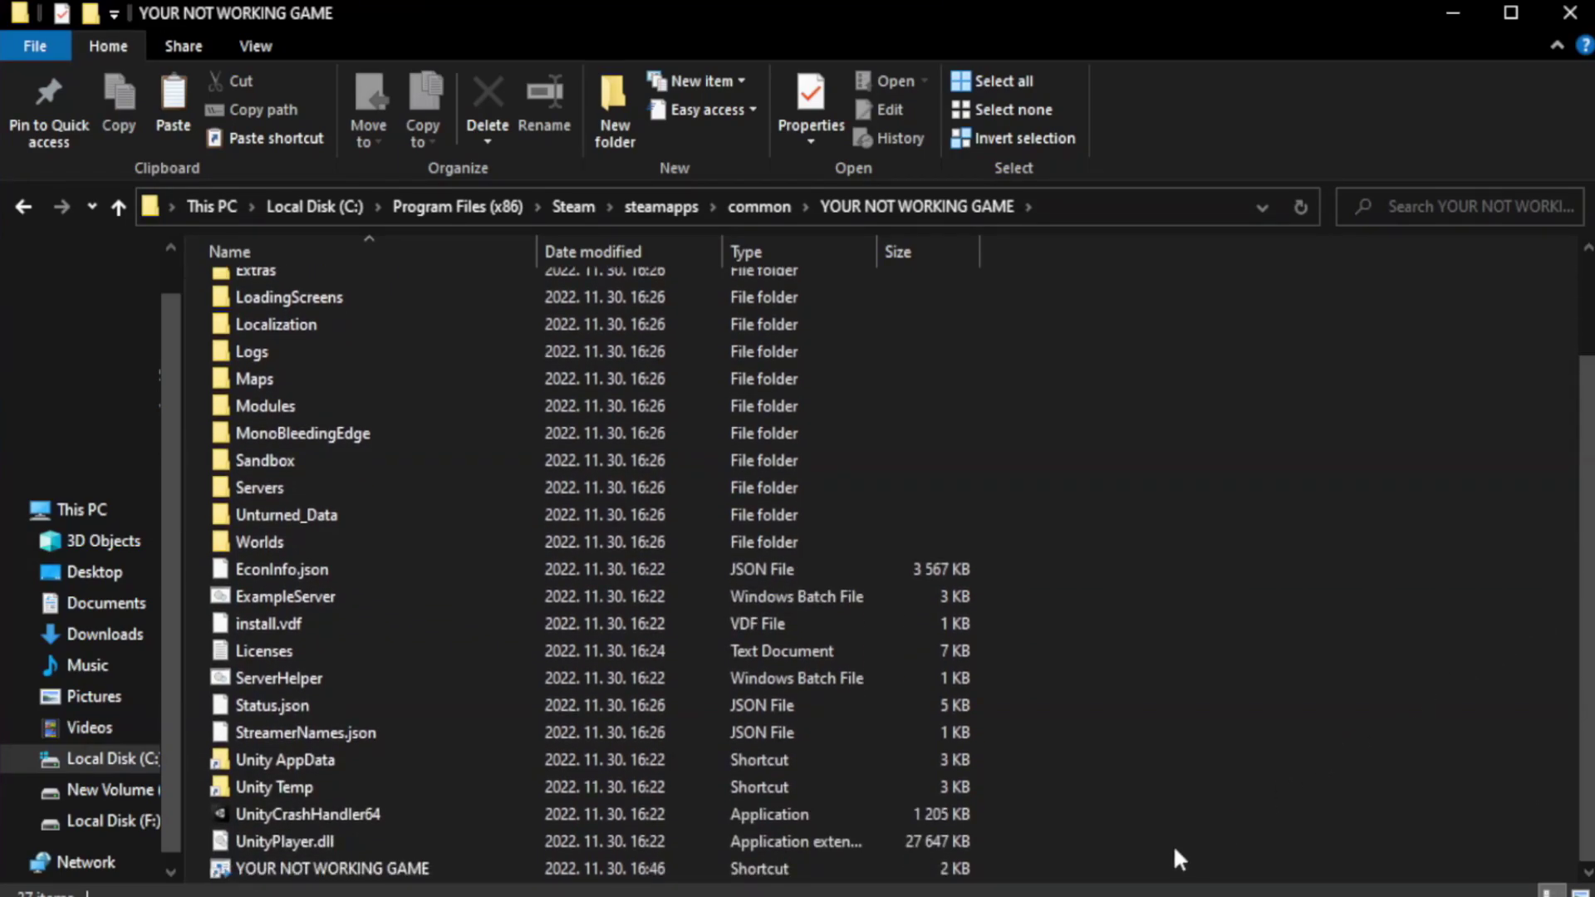
pyautogui.click(573, 870)
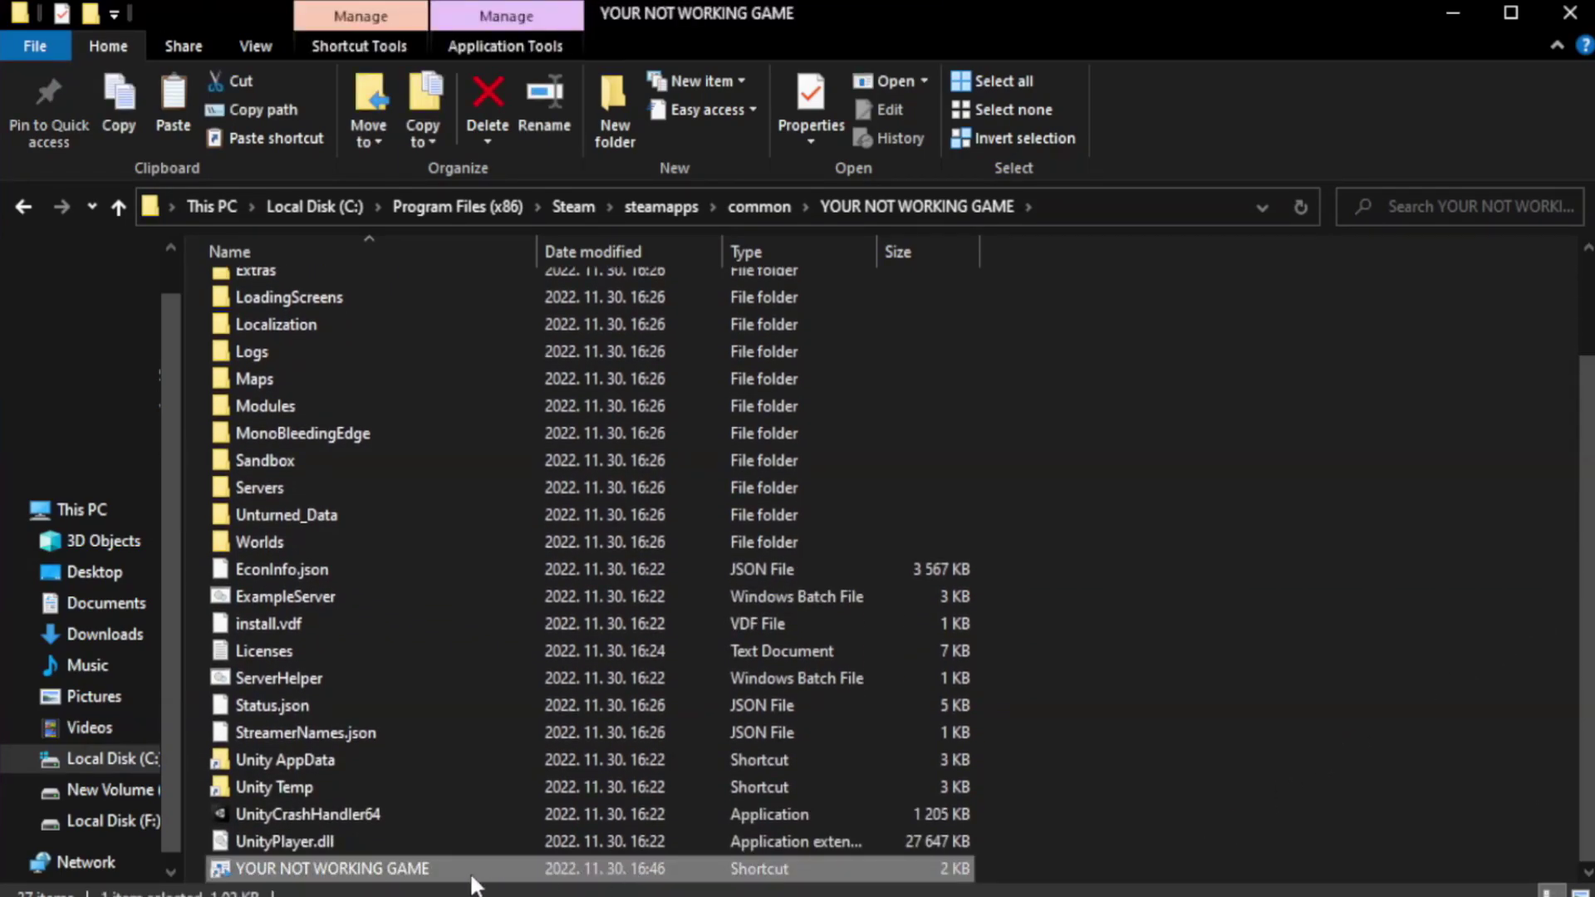
pyautogui.rightClick(533, 864)
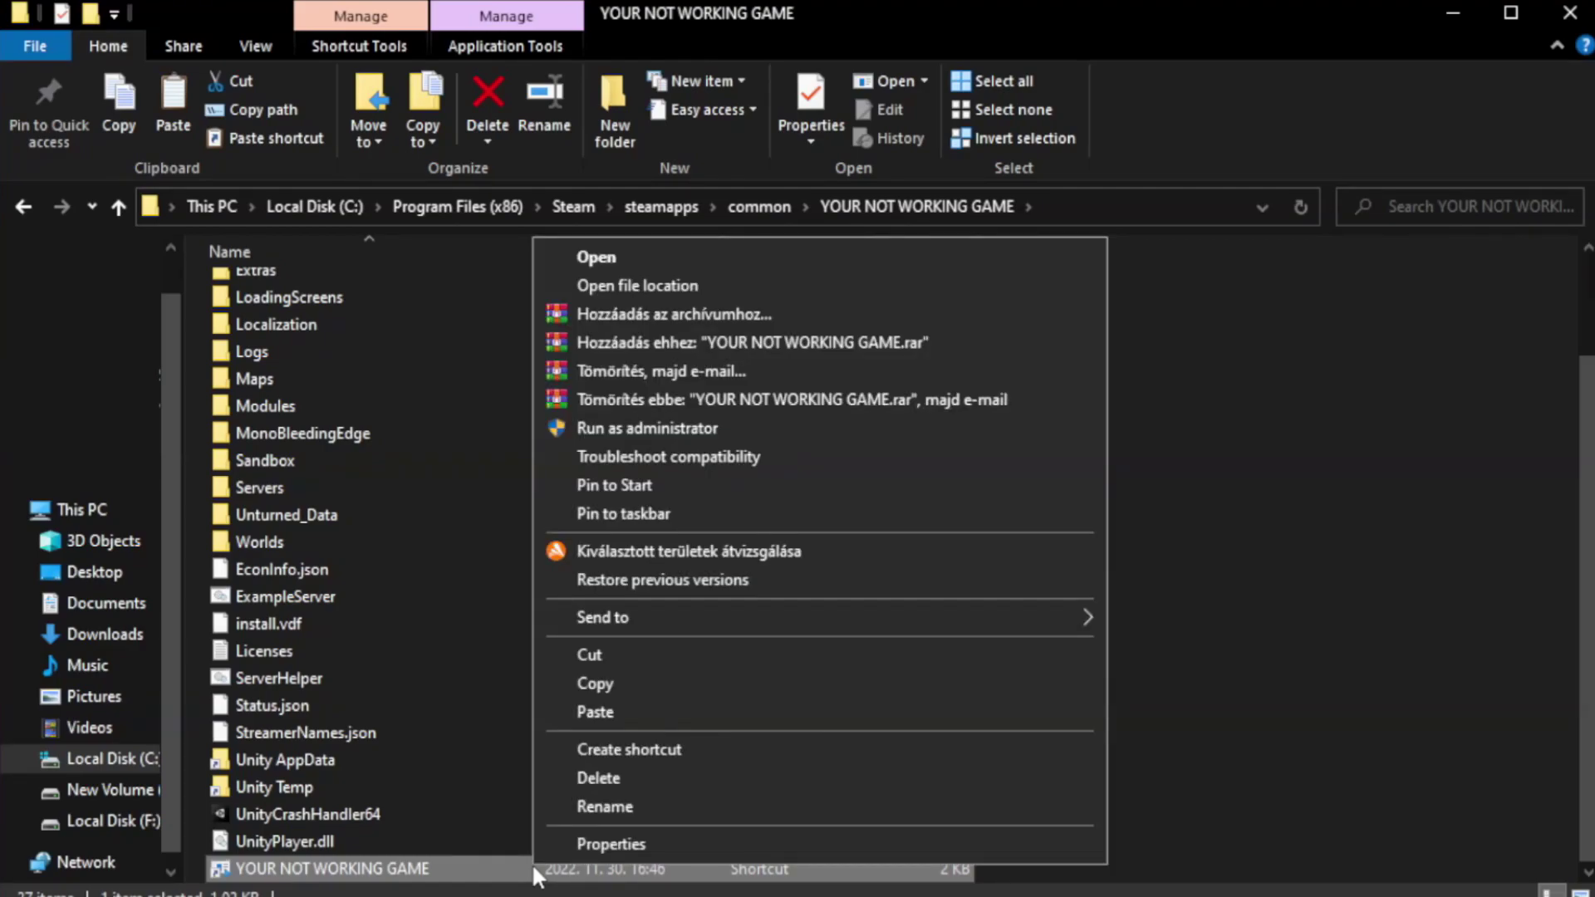
pyautogui.click(814, 844)
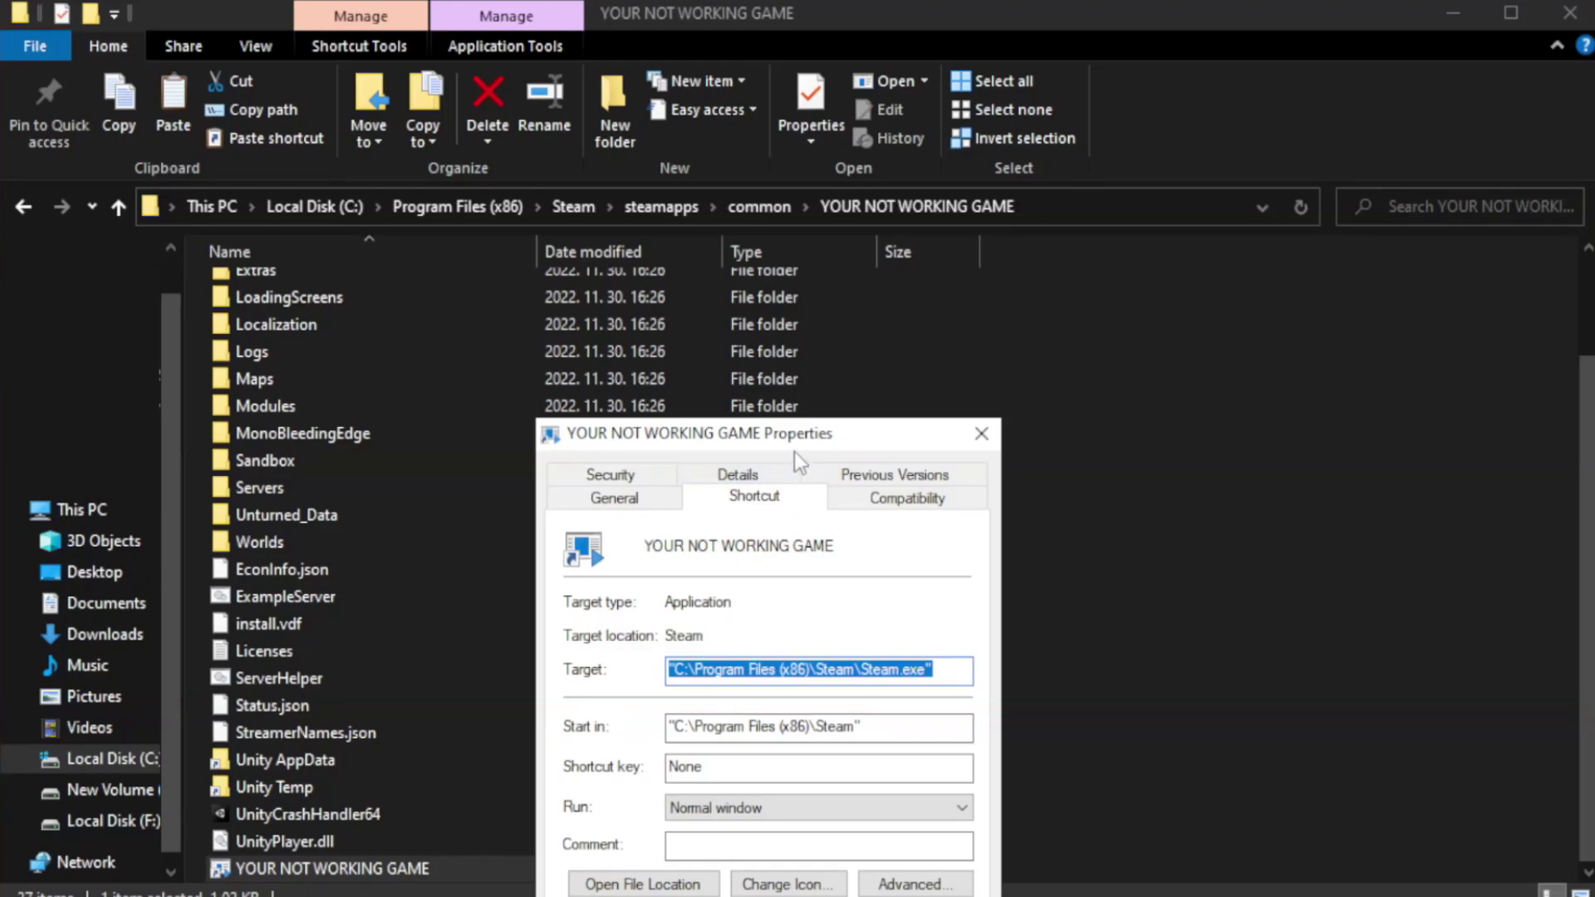
pyautogui.moveTo(794, 452); pyautogui.dragTo(802, 163)
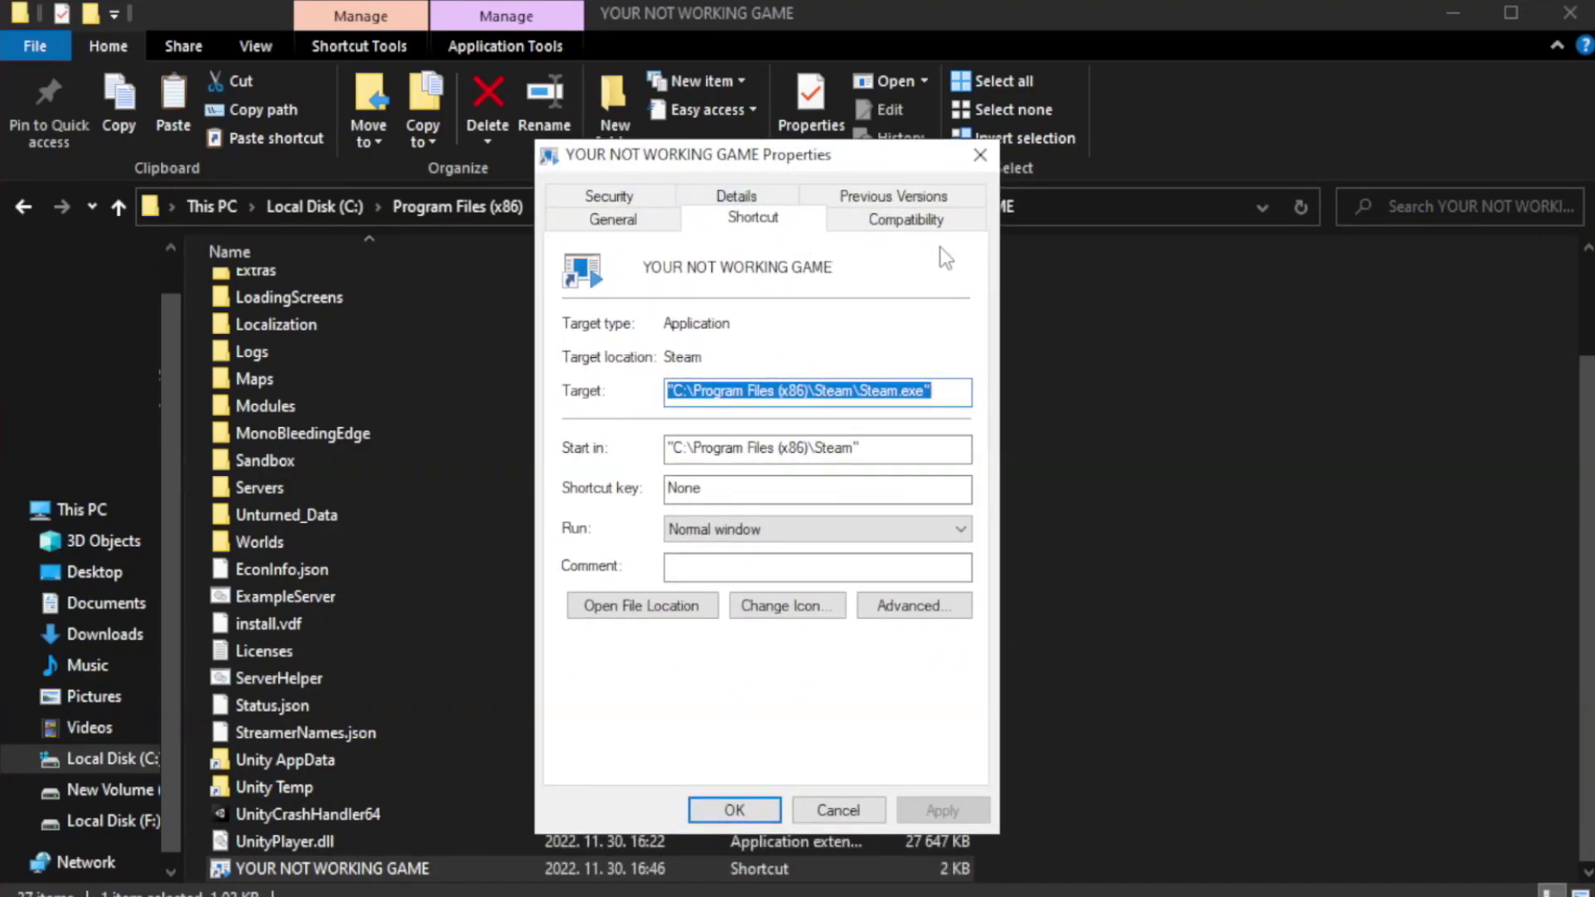
# Set compatibility mode to Windows 8 with fullscreen optimizations off and run as administrator, then Apply and OK
pyautogui.click(897, 233)
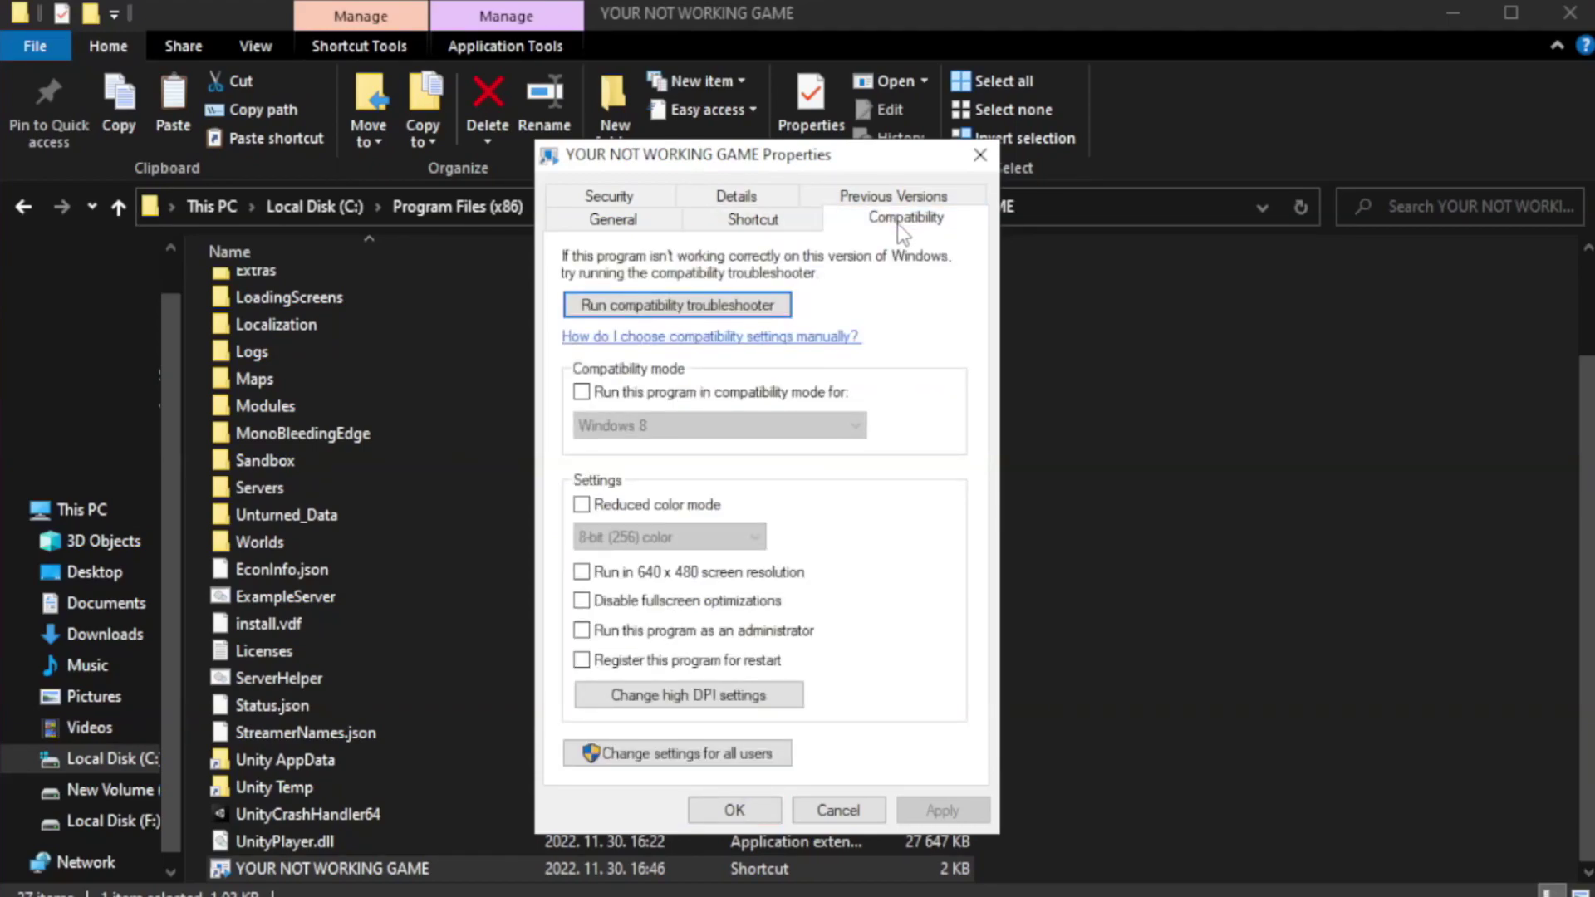
pyautogui.click(633, 396)
pyautogui.click(697, 424)
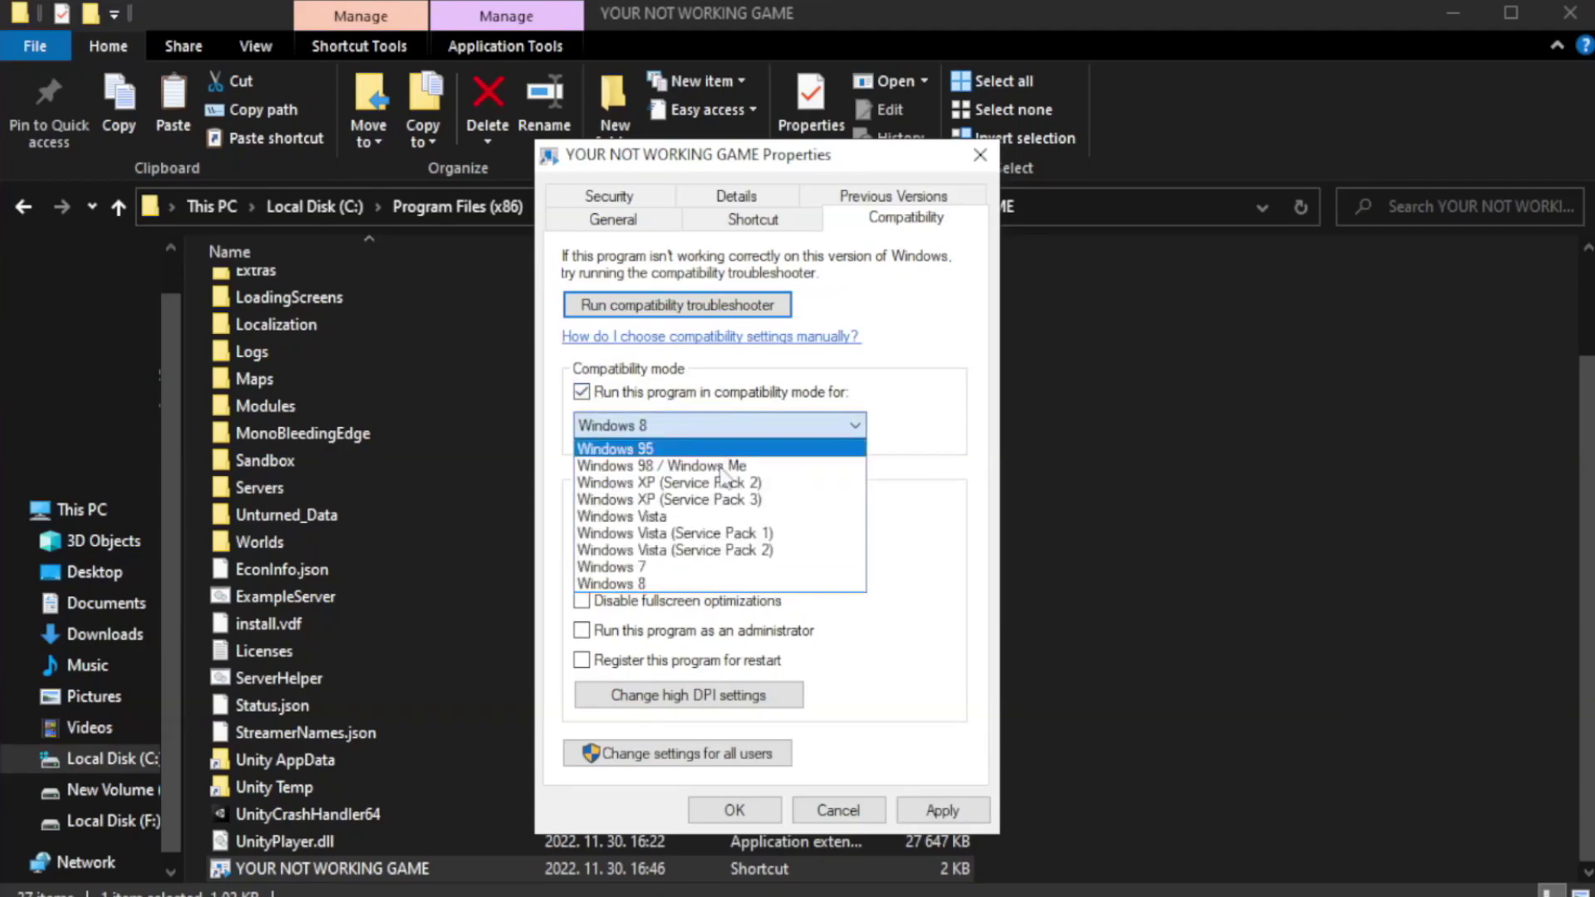
pyautogui.click(675, 586)
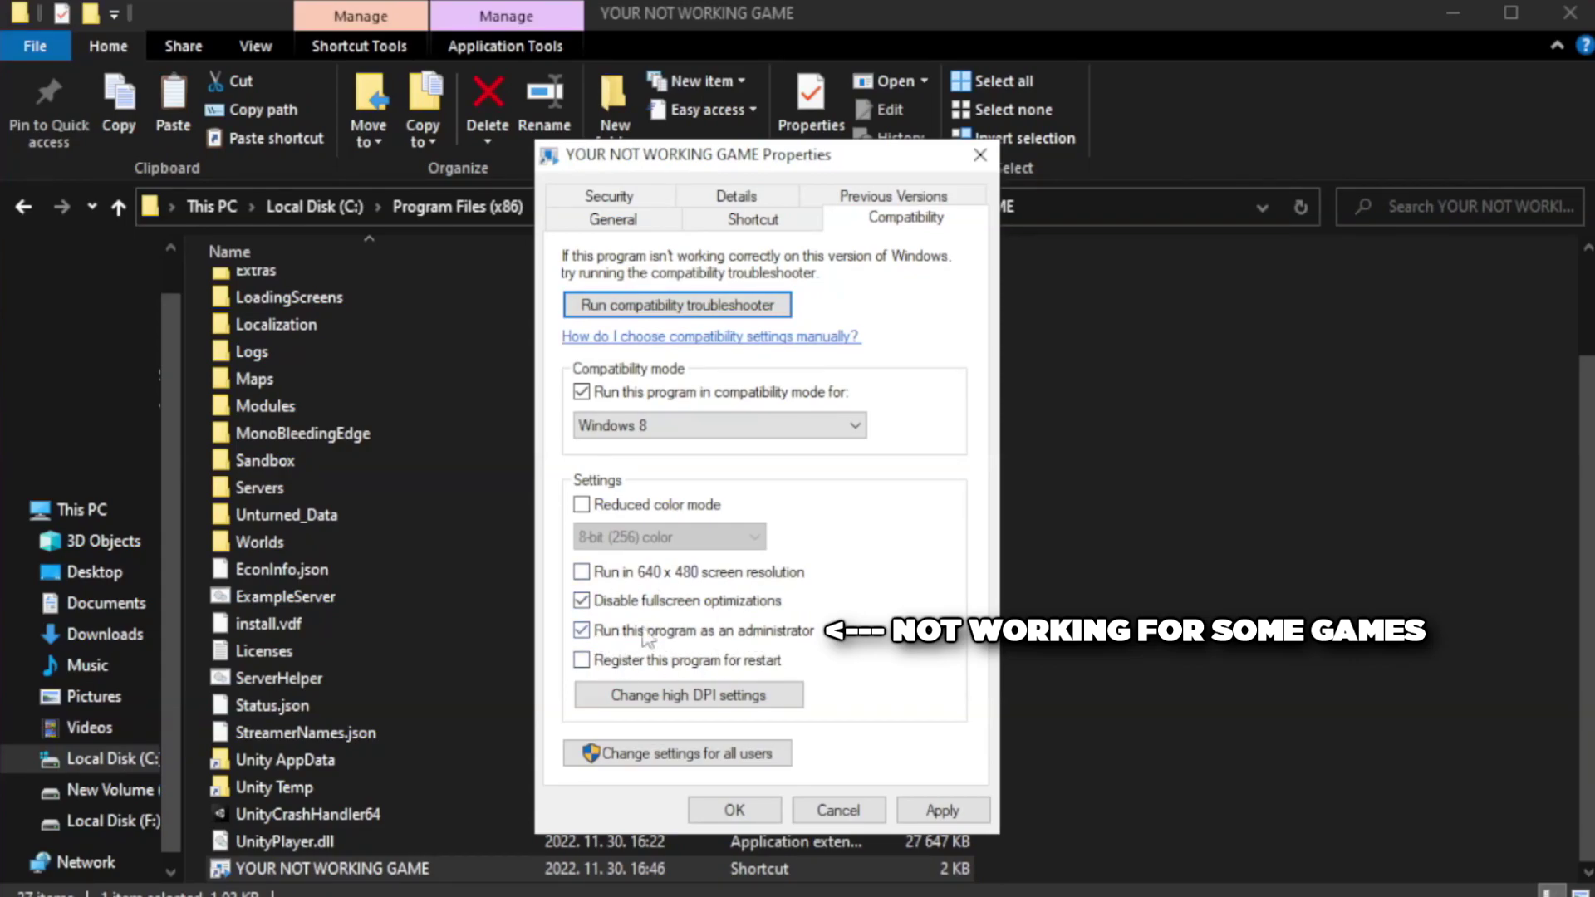
pyautogui.click(943, 811)
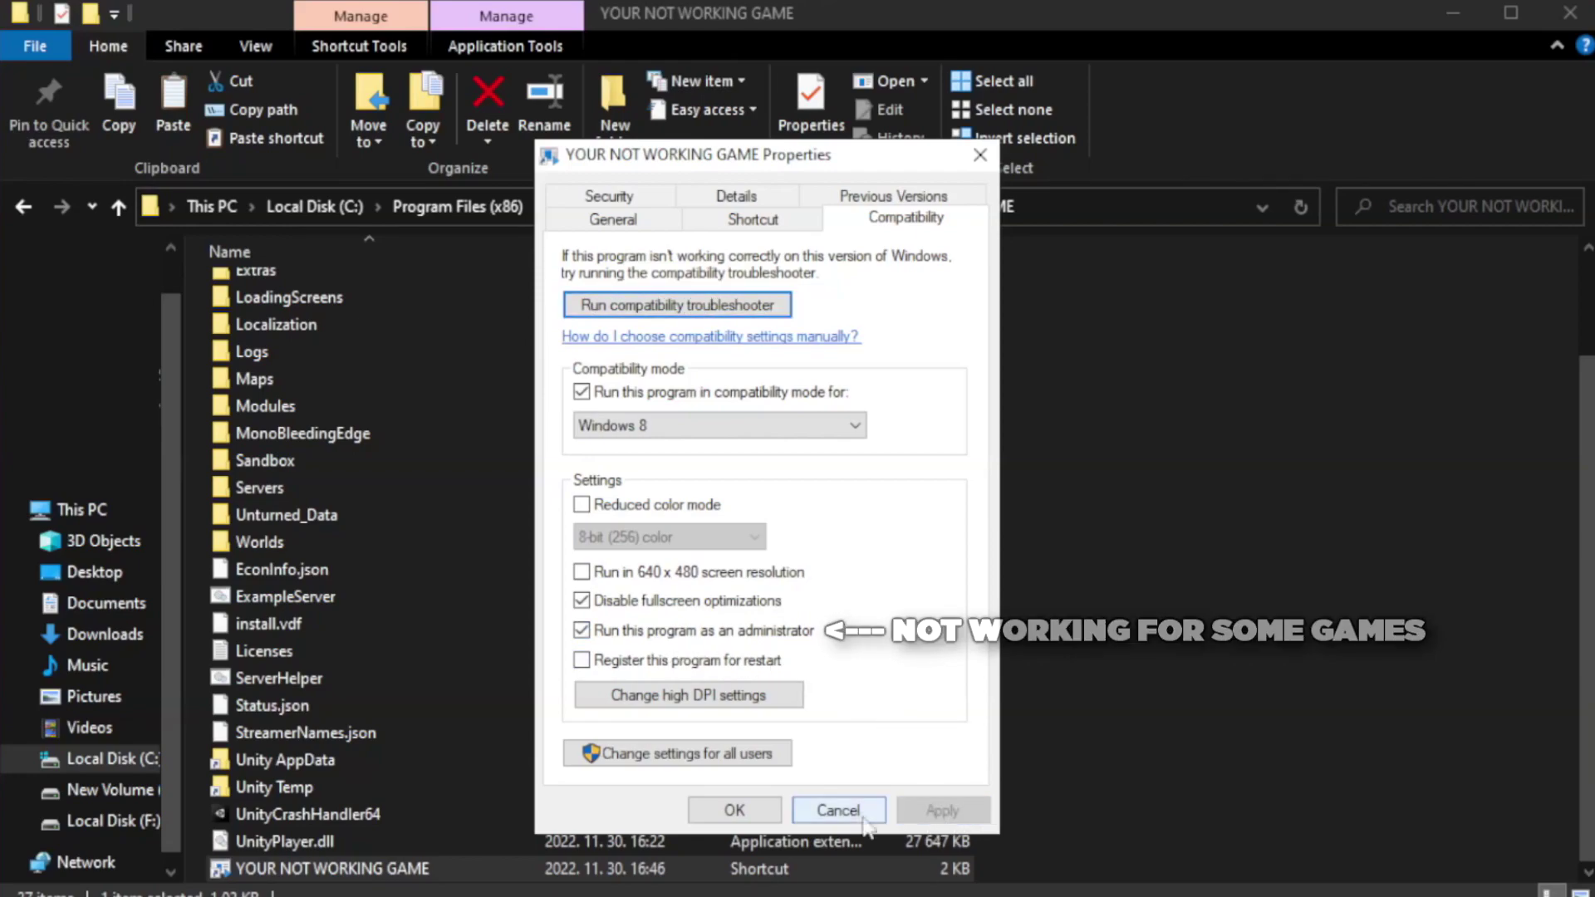
pyautogui.click(733, 811)
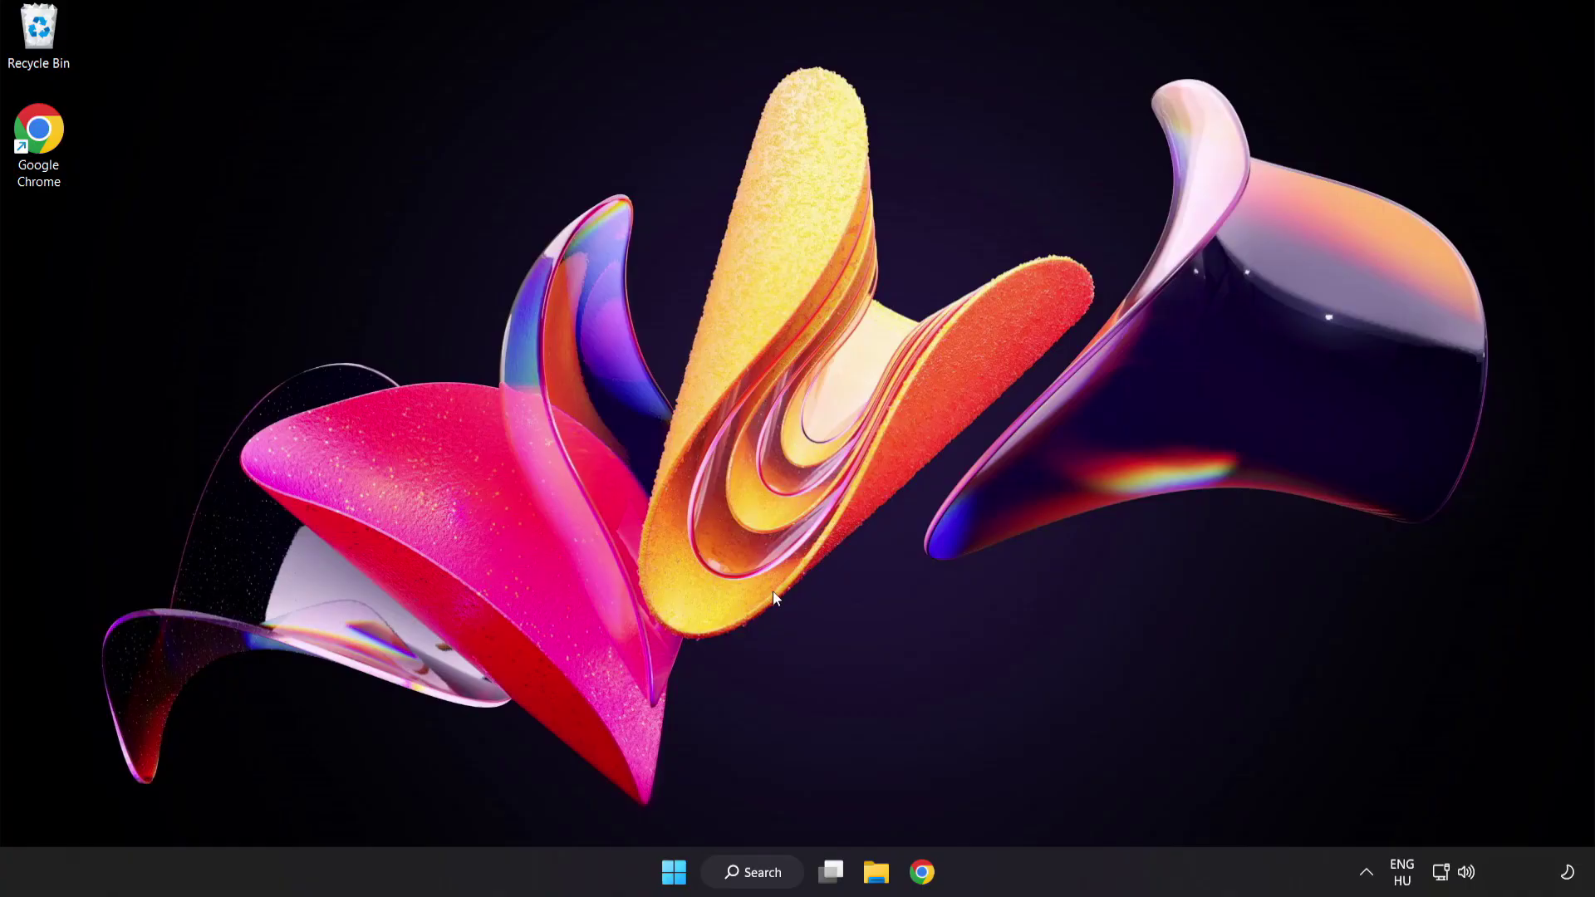
# Launch Task Manager from the Start button's quick-access menu
pyautogui.rightClick(679, 876)
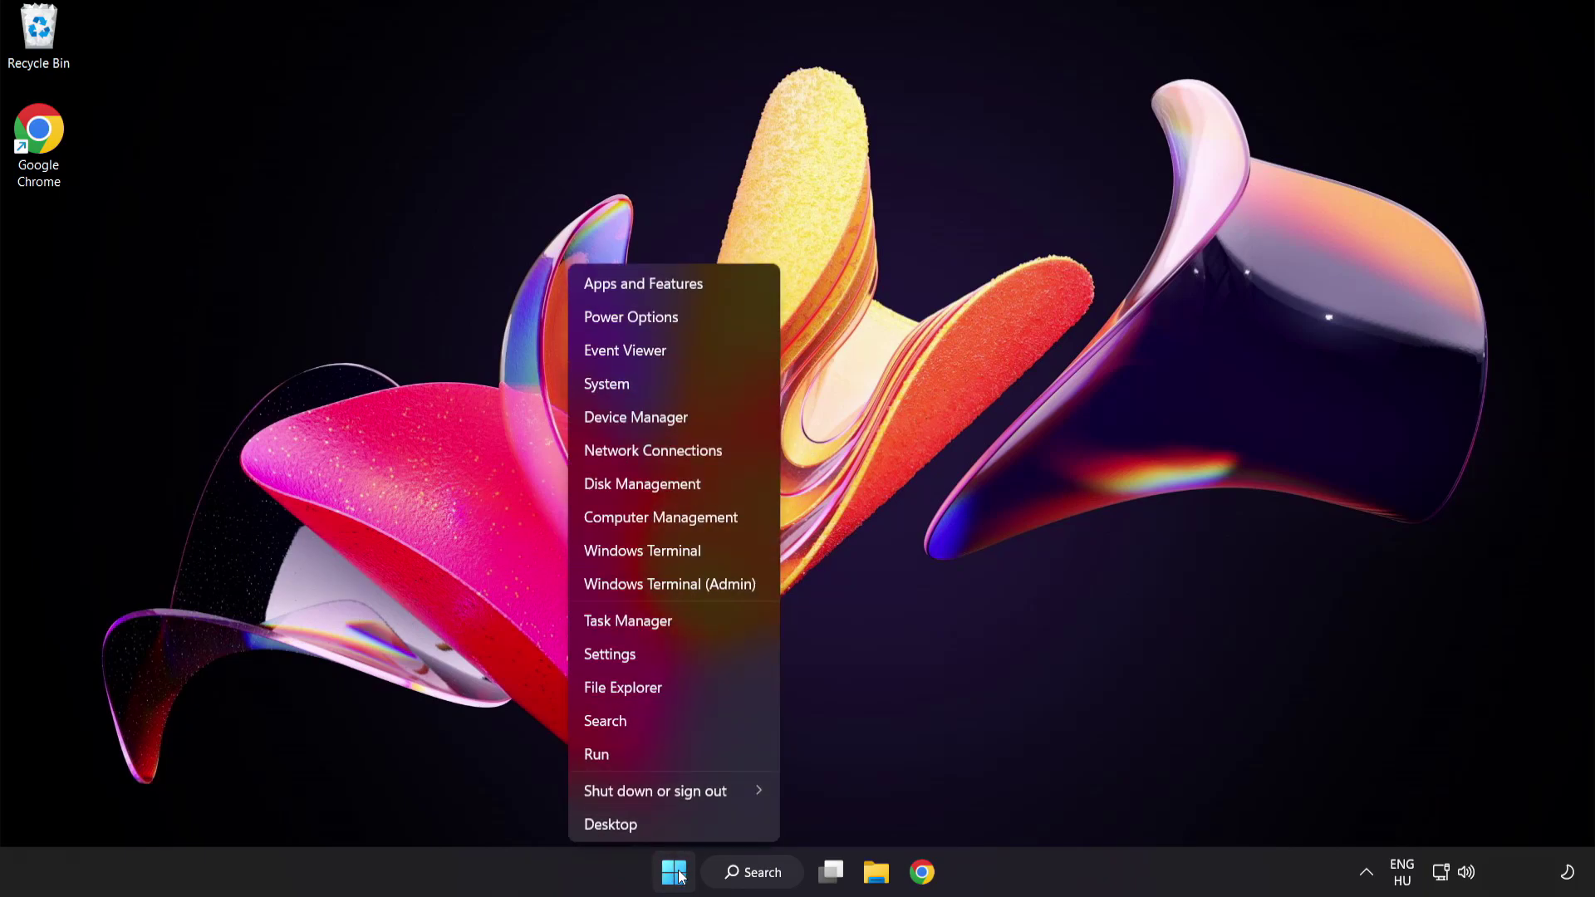
pyautogui.click(688, 619)
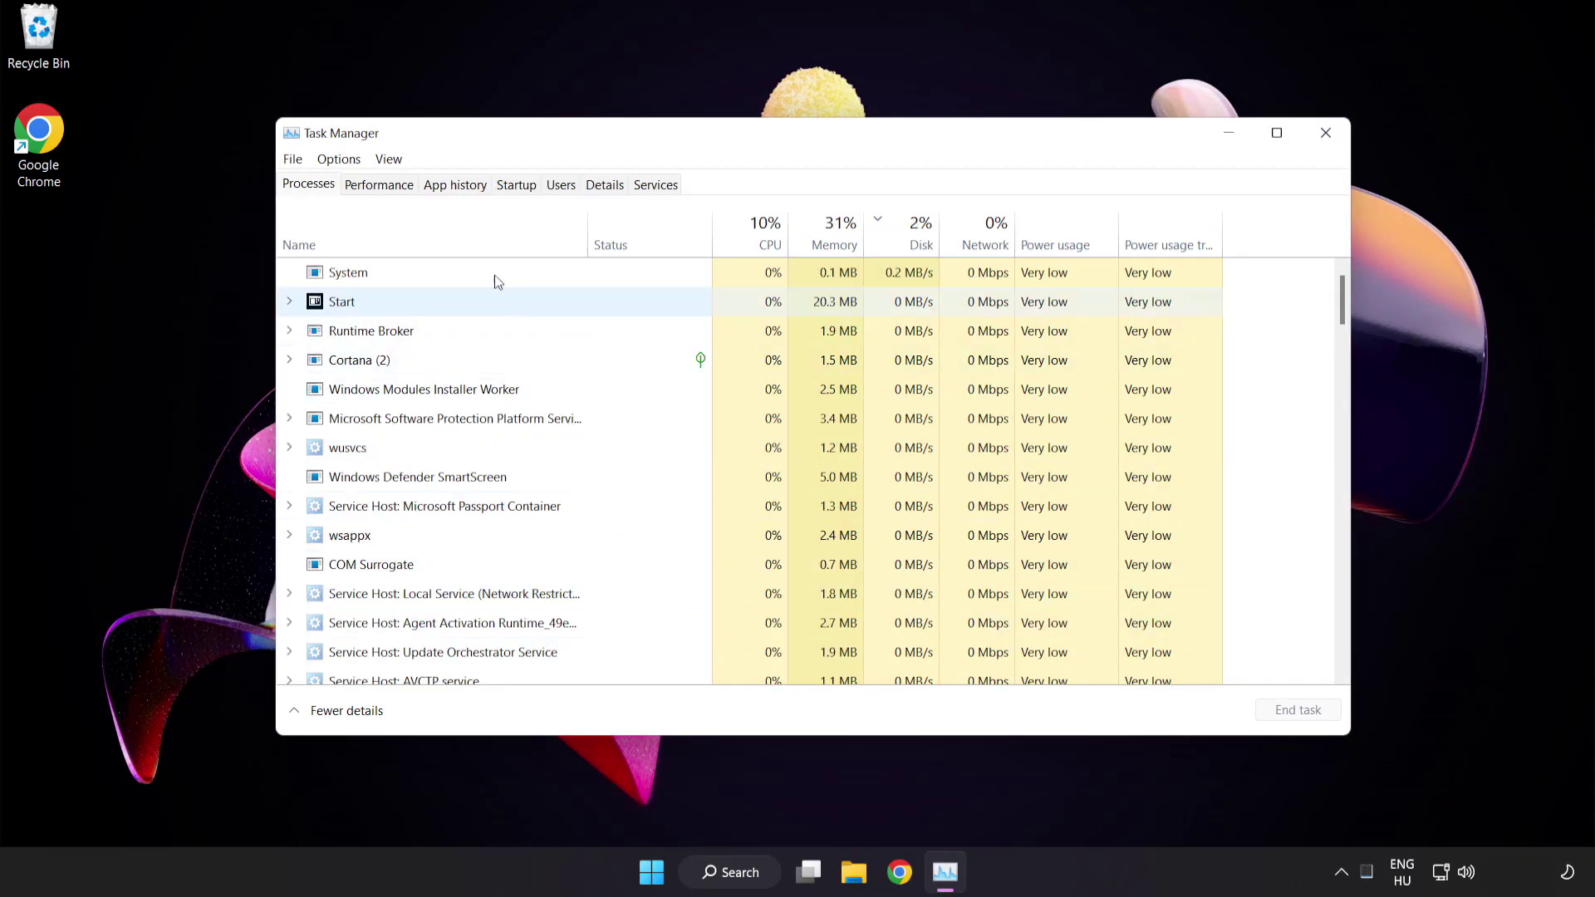
# In the Startup apps list, disable Cortana and Phone Link from launching at startup
pyautogui.click(526, 187)
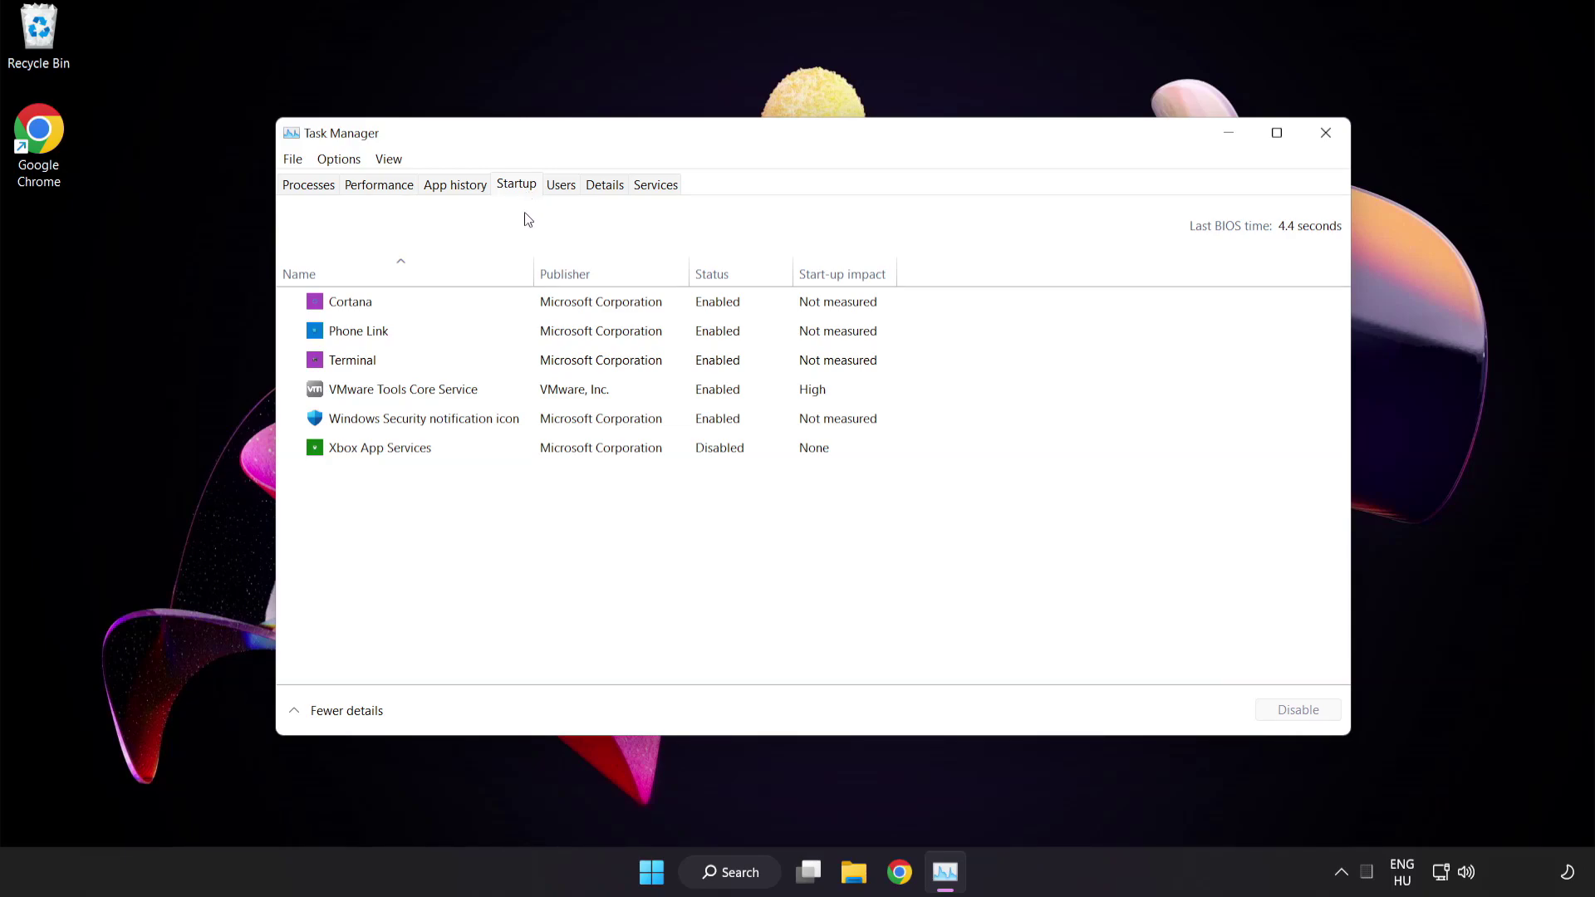
pyautogui.click(527, 309)
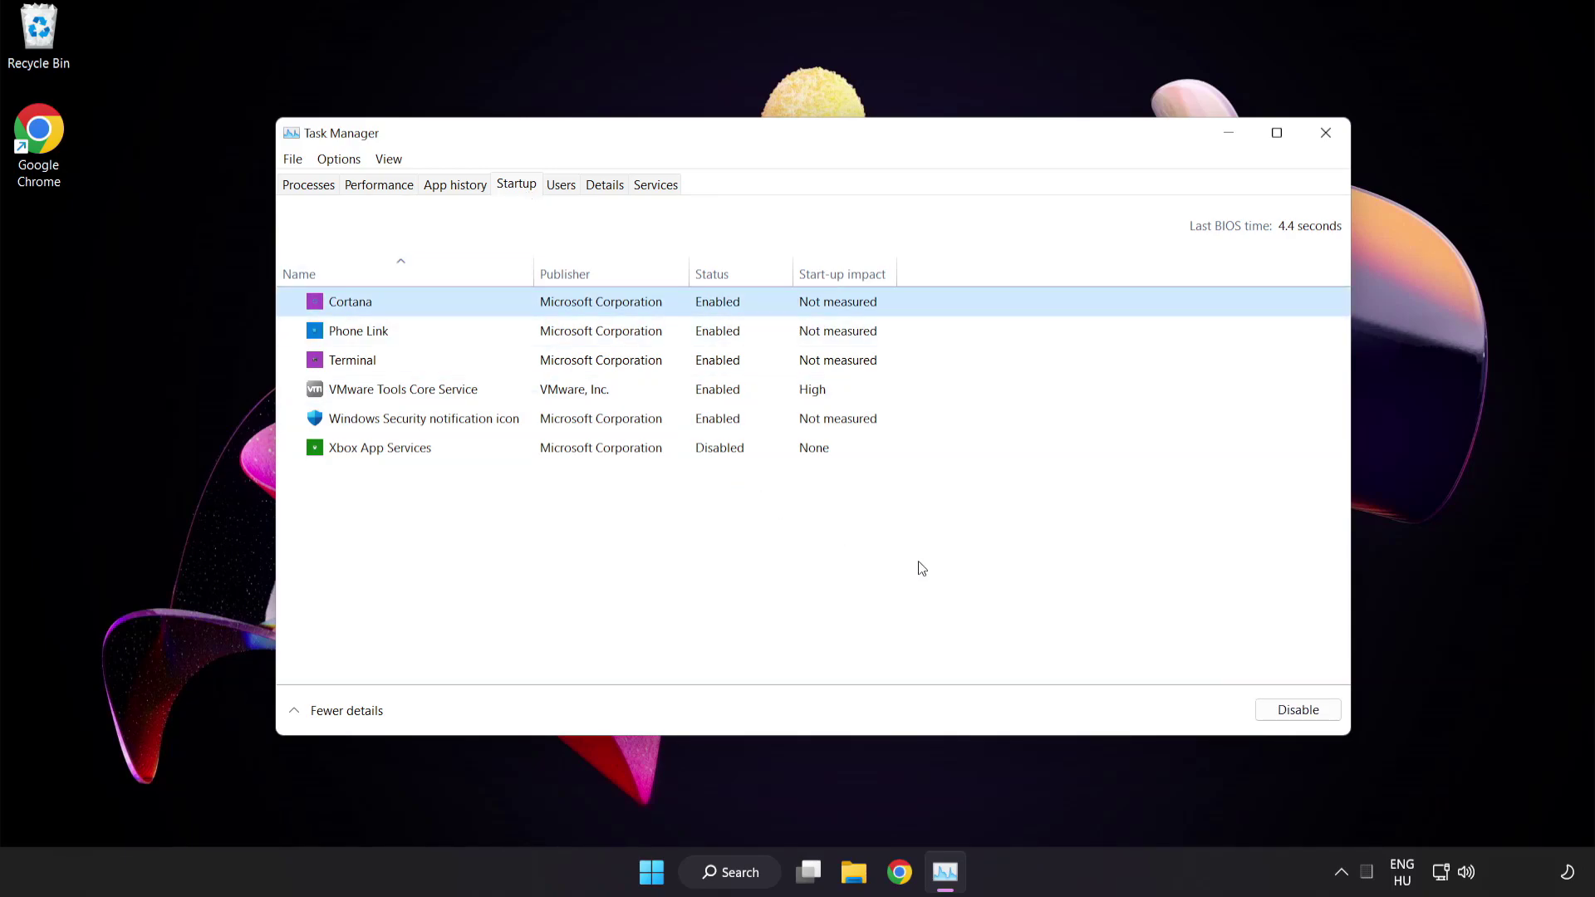
pyautogui.click(1297, 713)
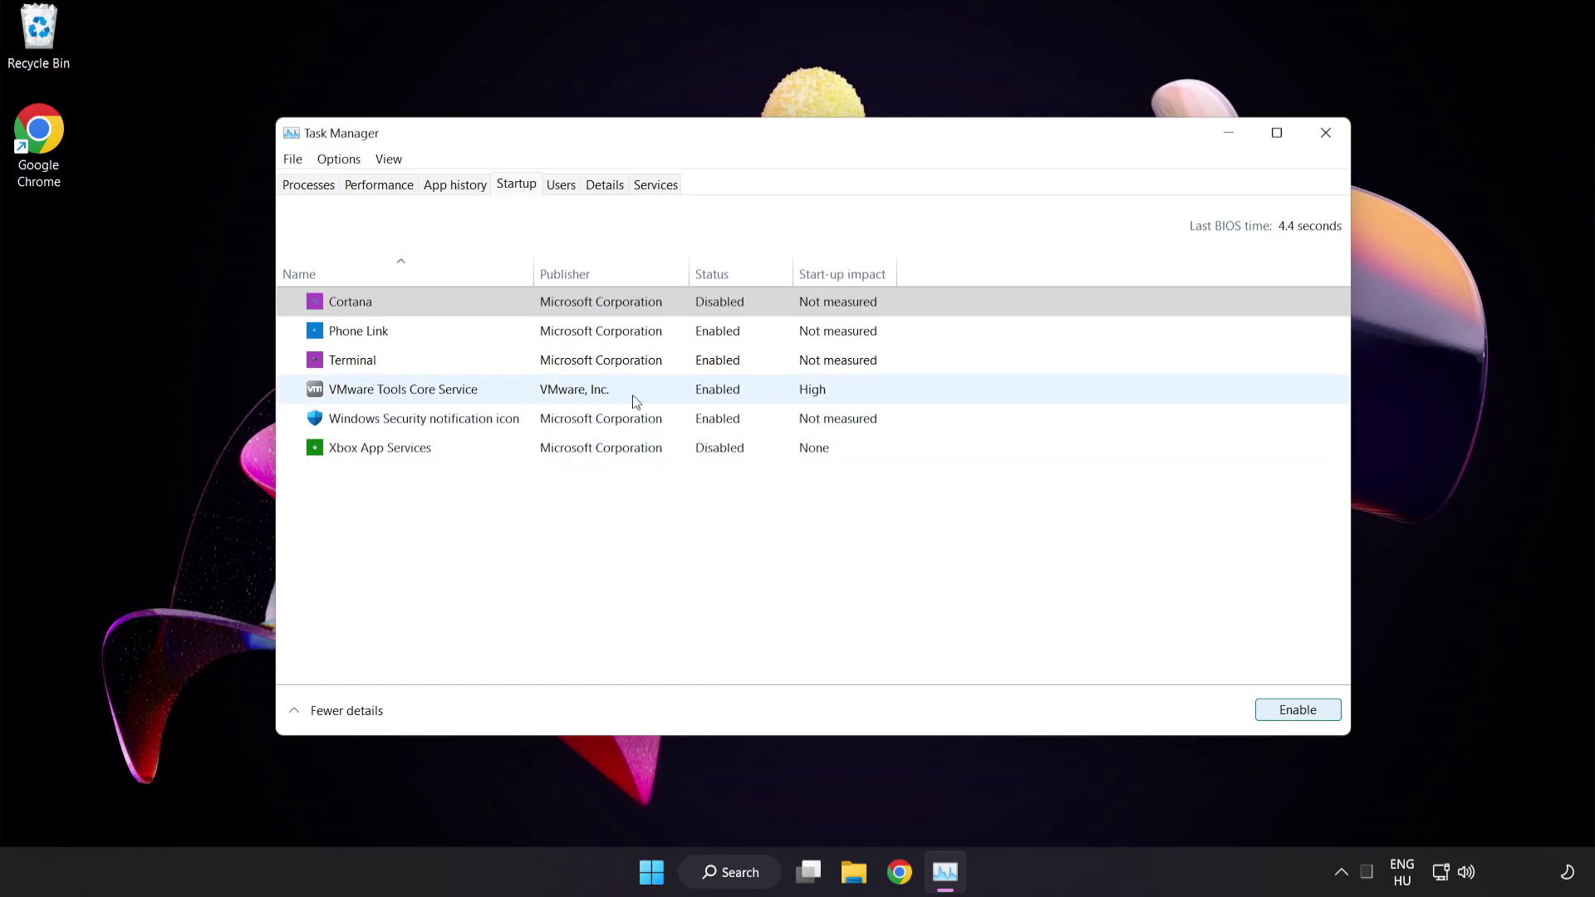
pyautogui.click(492, 330)
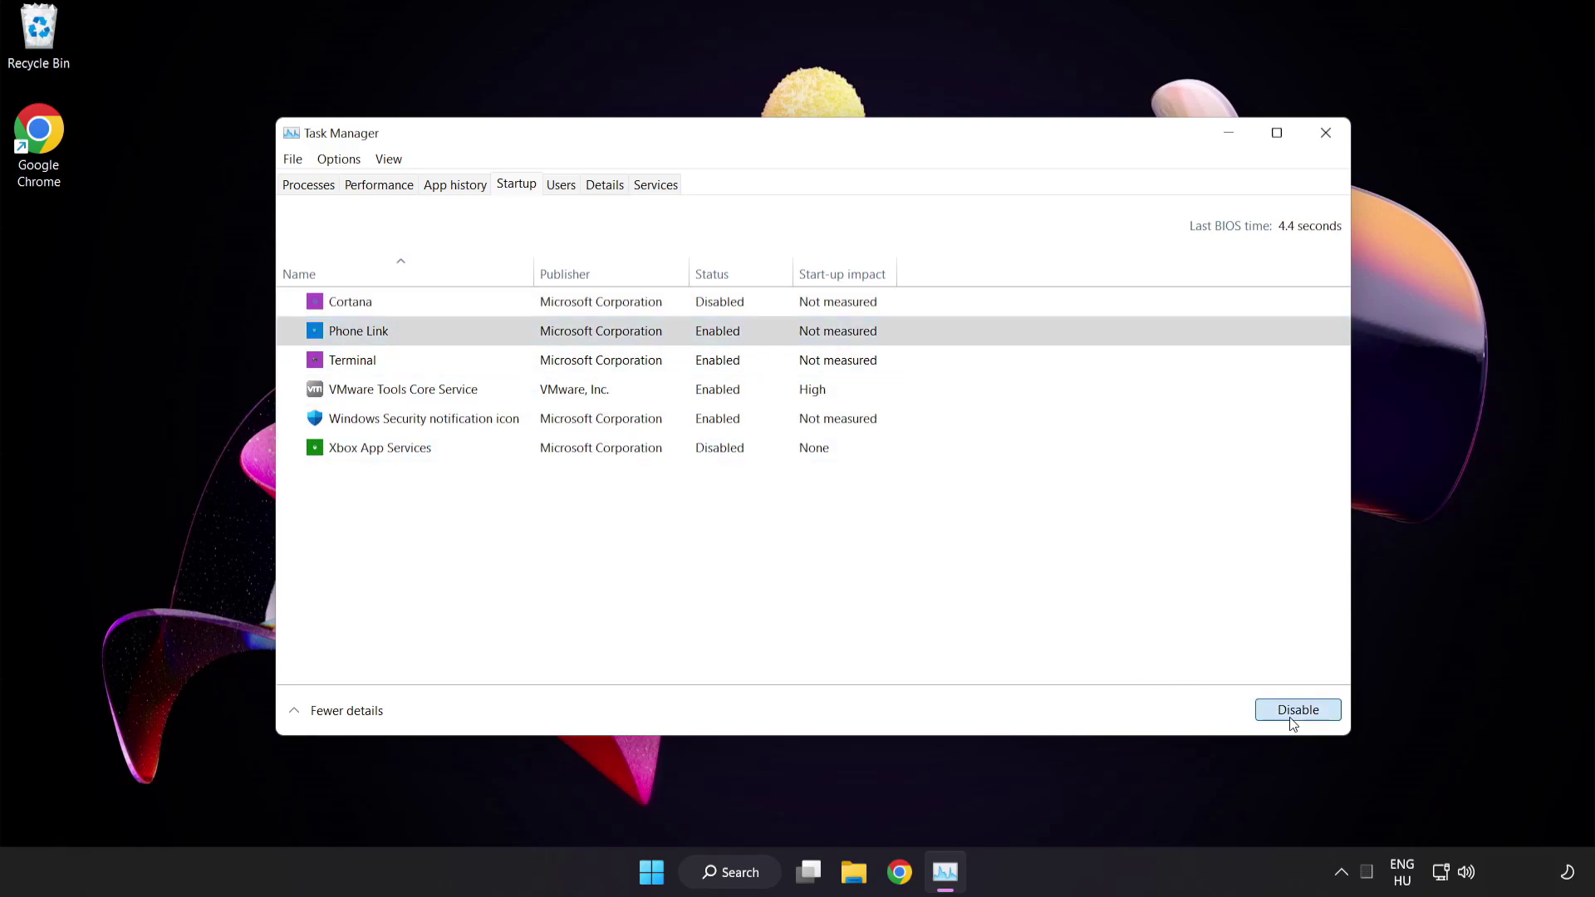
pyautogui.click(1292, 720)
# Disable Terminal and the Windows Security notification icon at startup, then close Task Manager
pyautogui.click(510, 364)
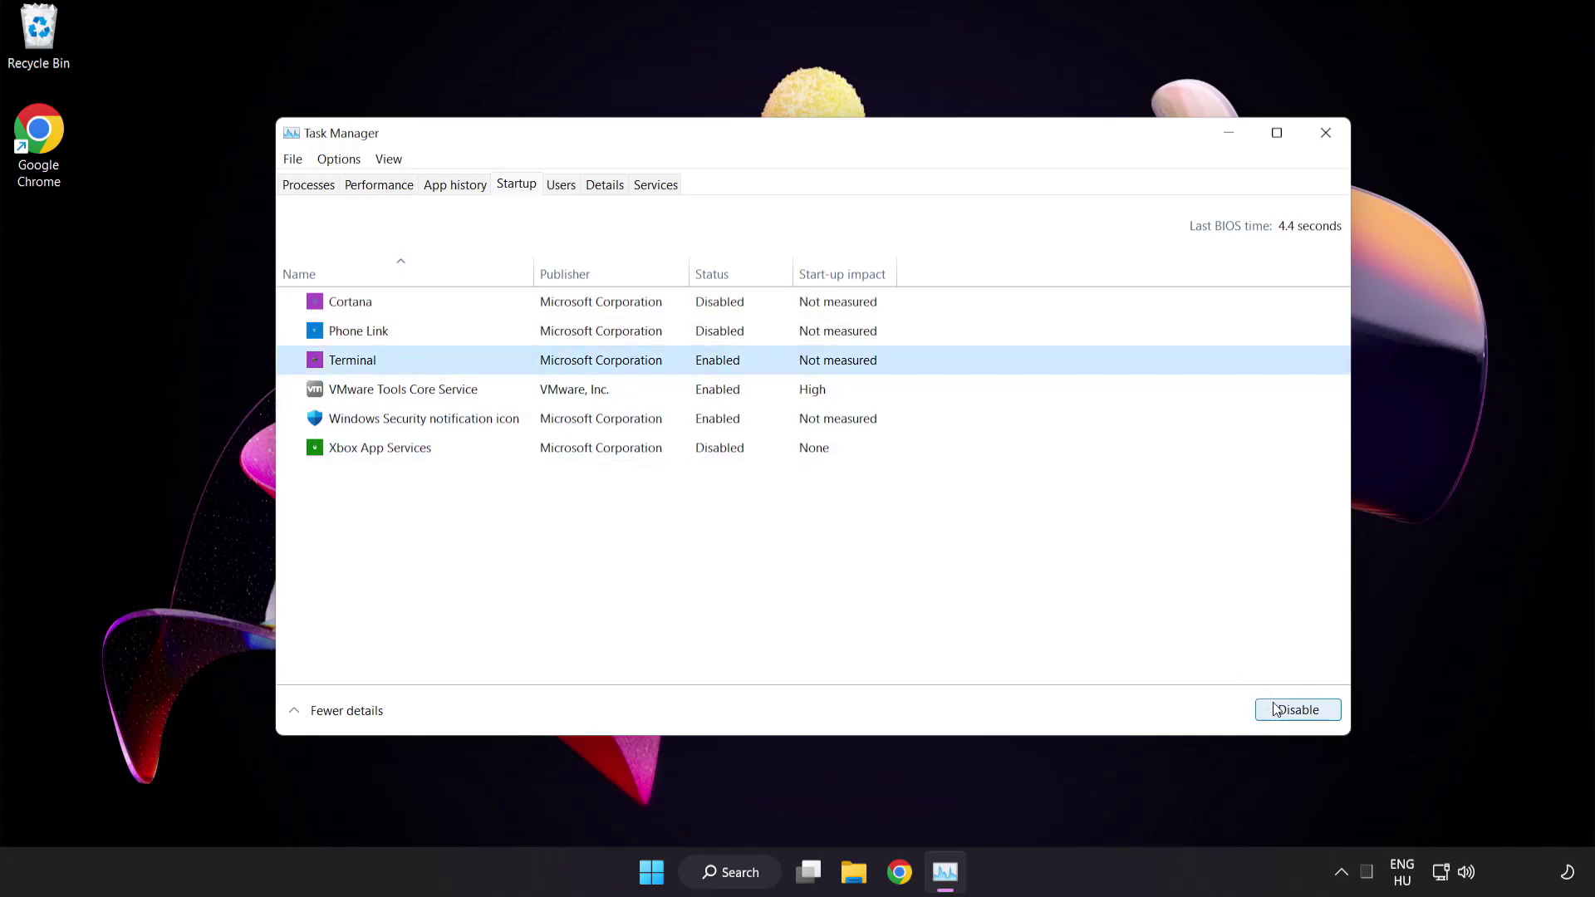
pyautogui.click(1290, 709)
pyautogui.click(541, 419)
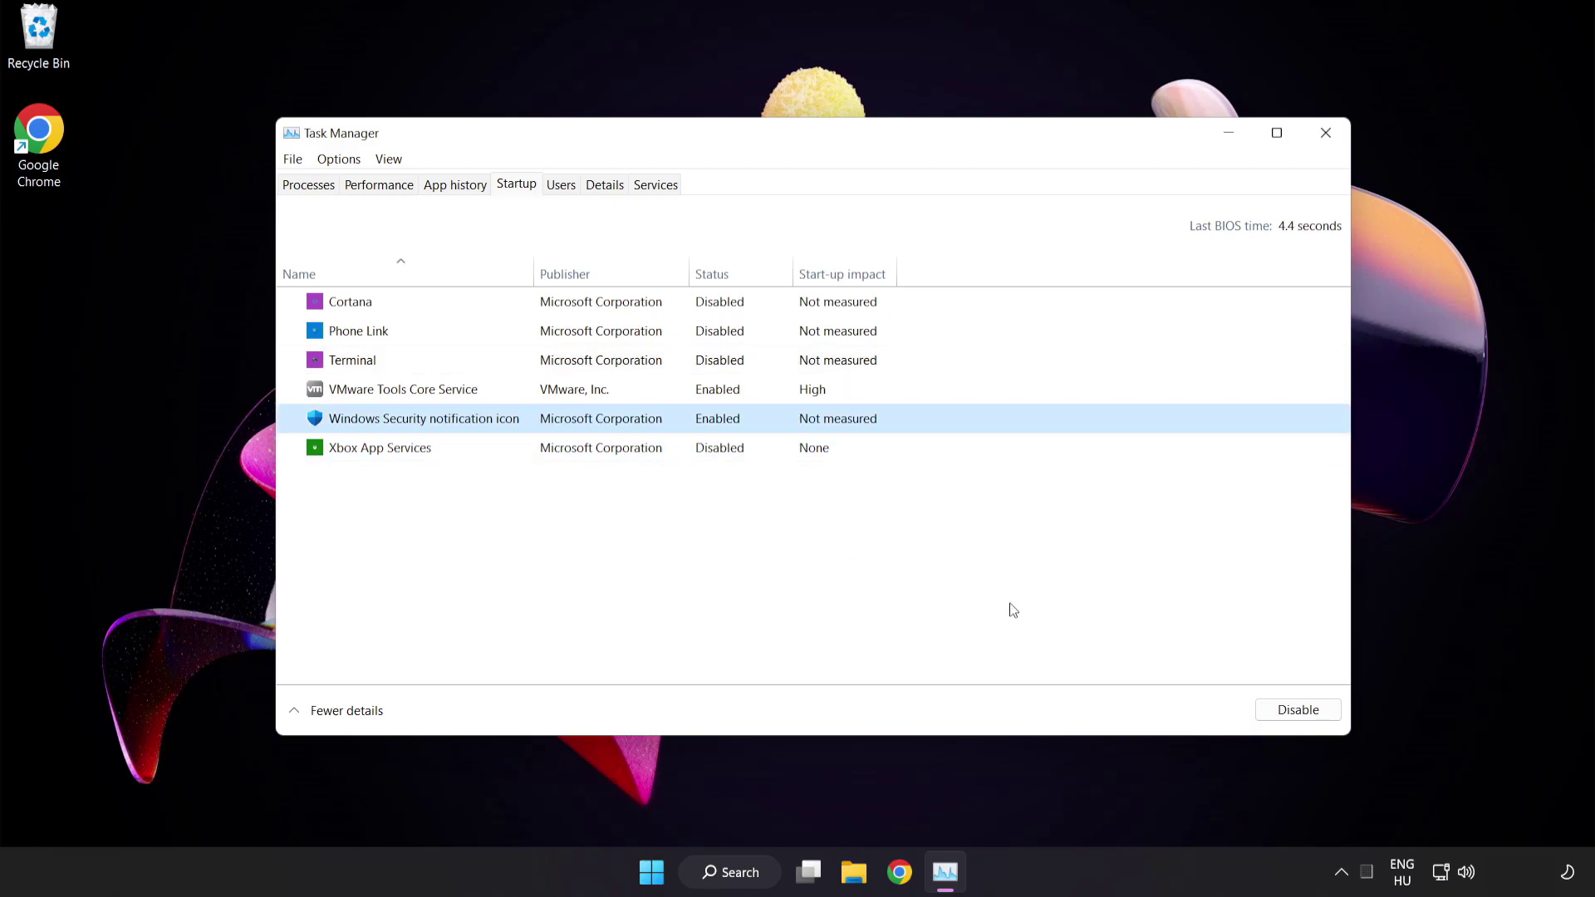
pyautogui.click(1285, 717)
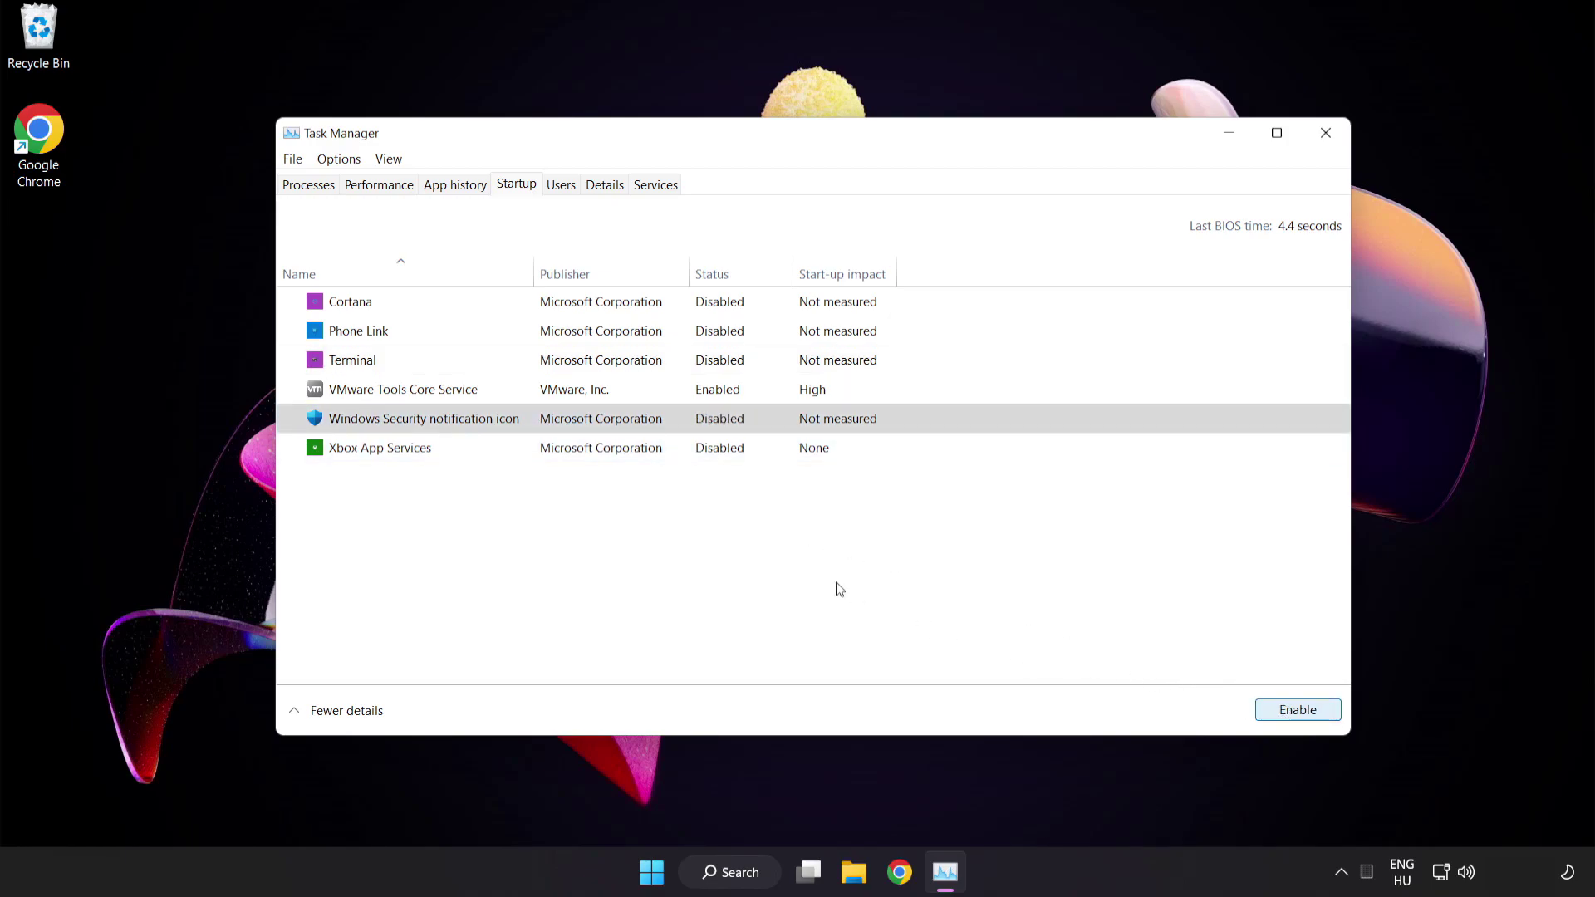
pyautogui.click(1327, 137)
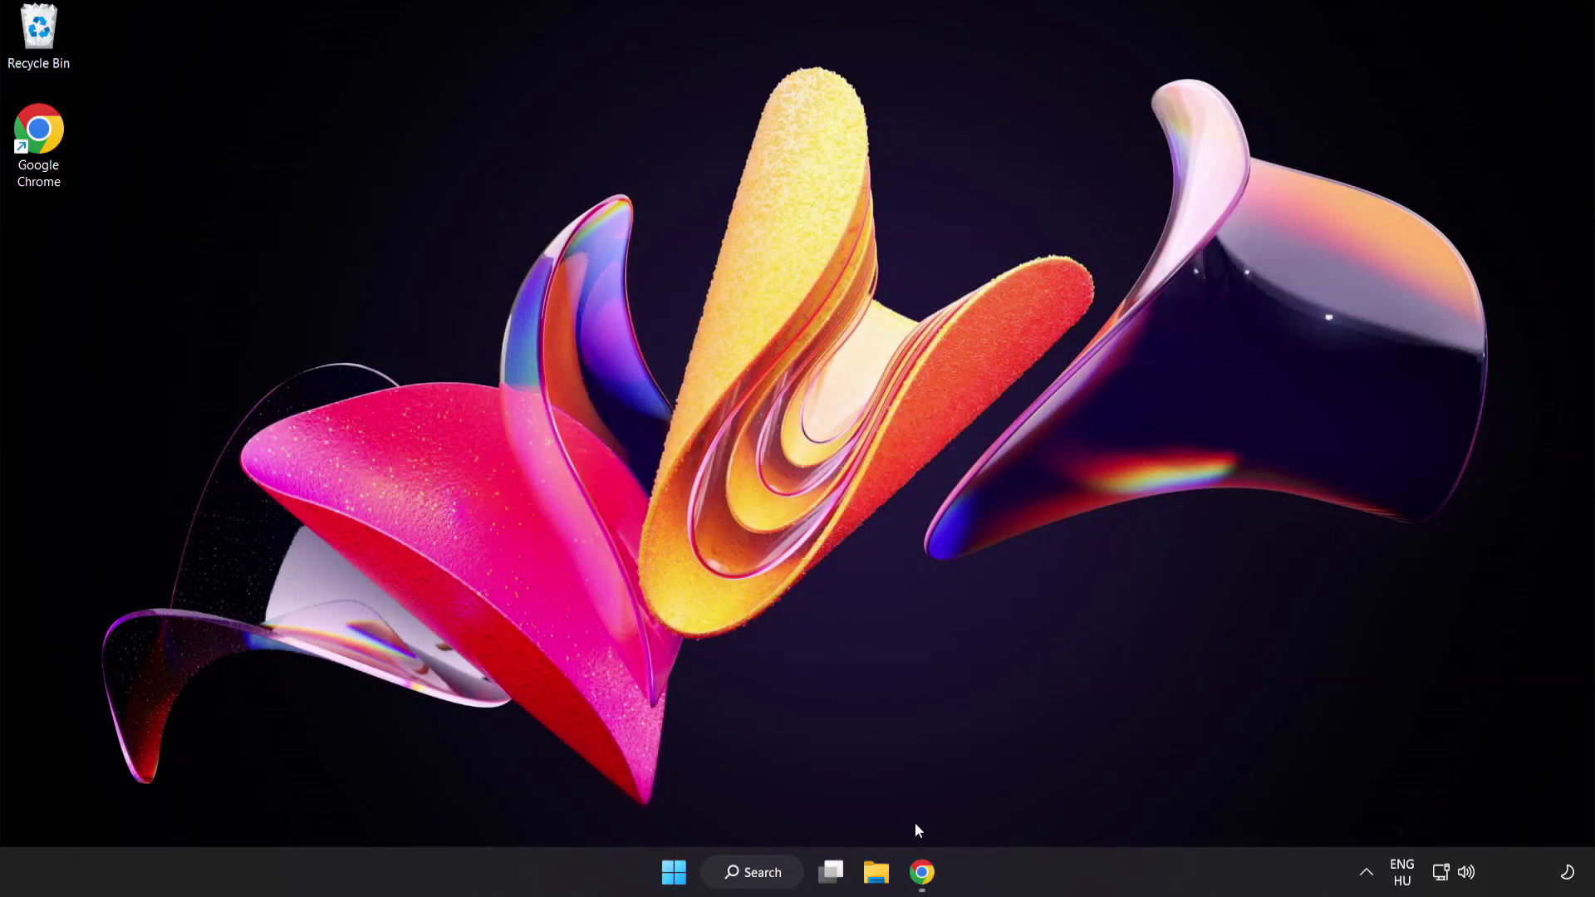
# Back on the Microsoft DirectX page in Chrome, download the DirectX End-User Runtime Web Installer
pyautogui.click(920, 873)
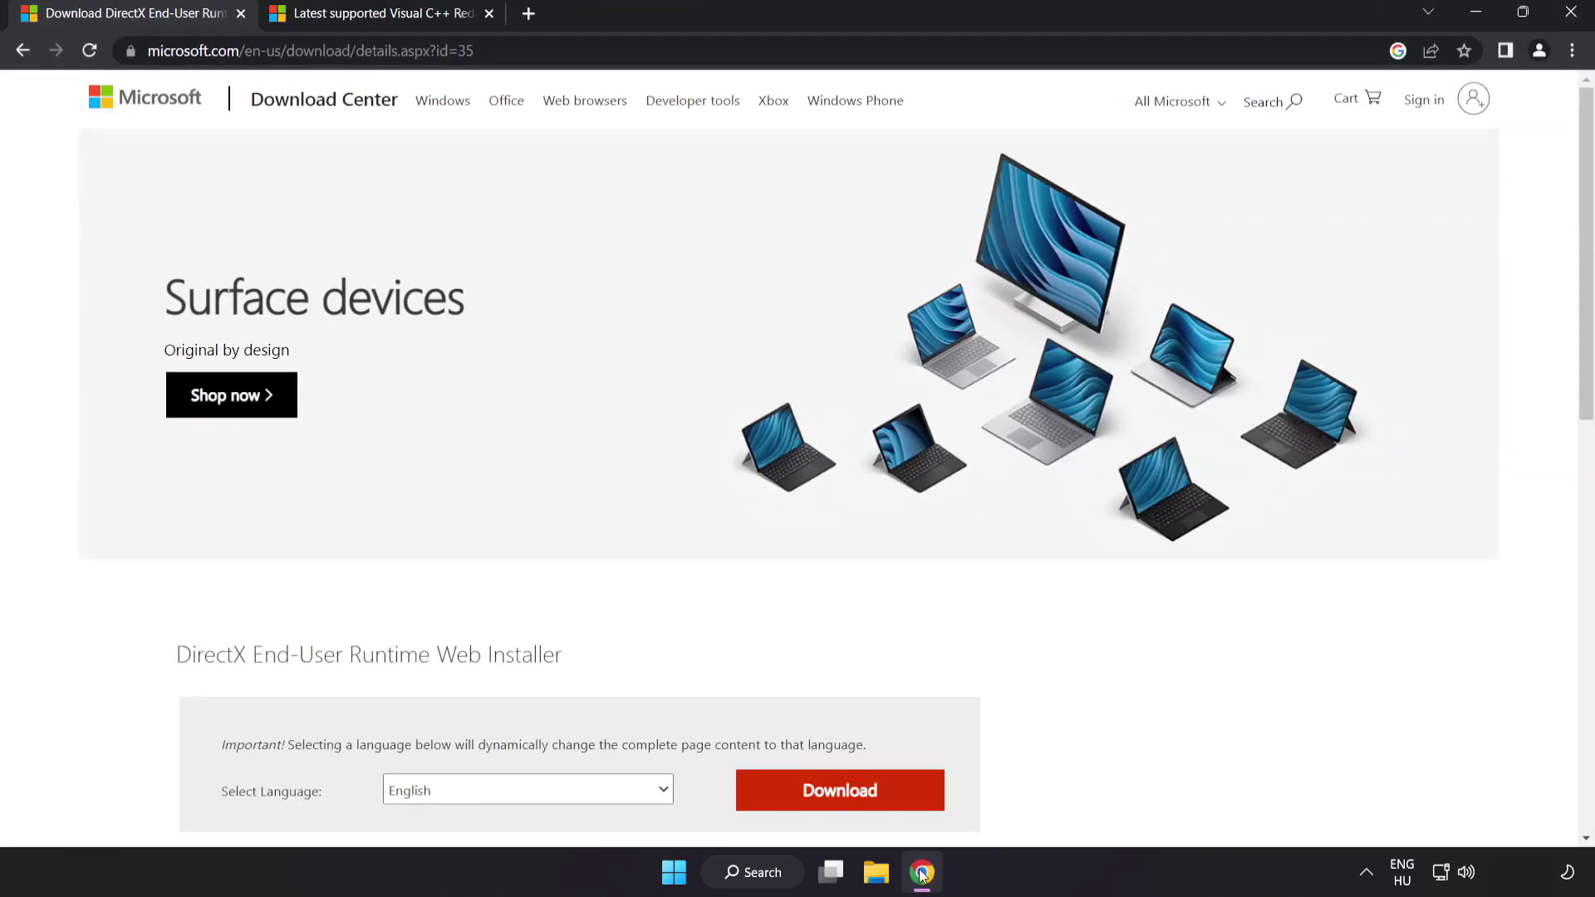
pyautogui.click(643, 44)
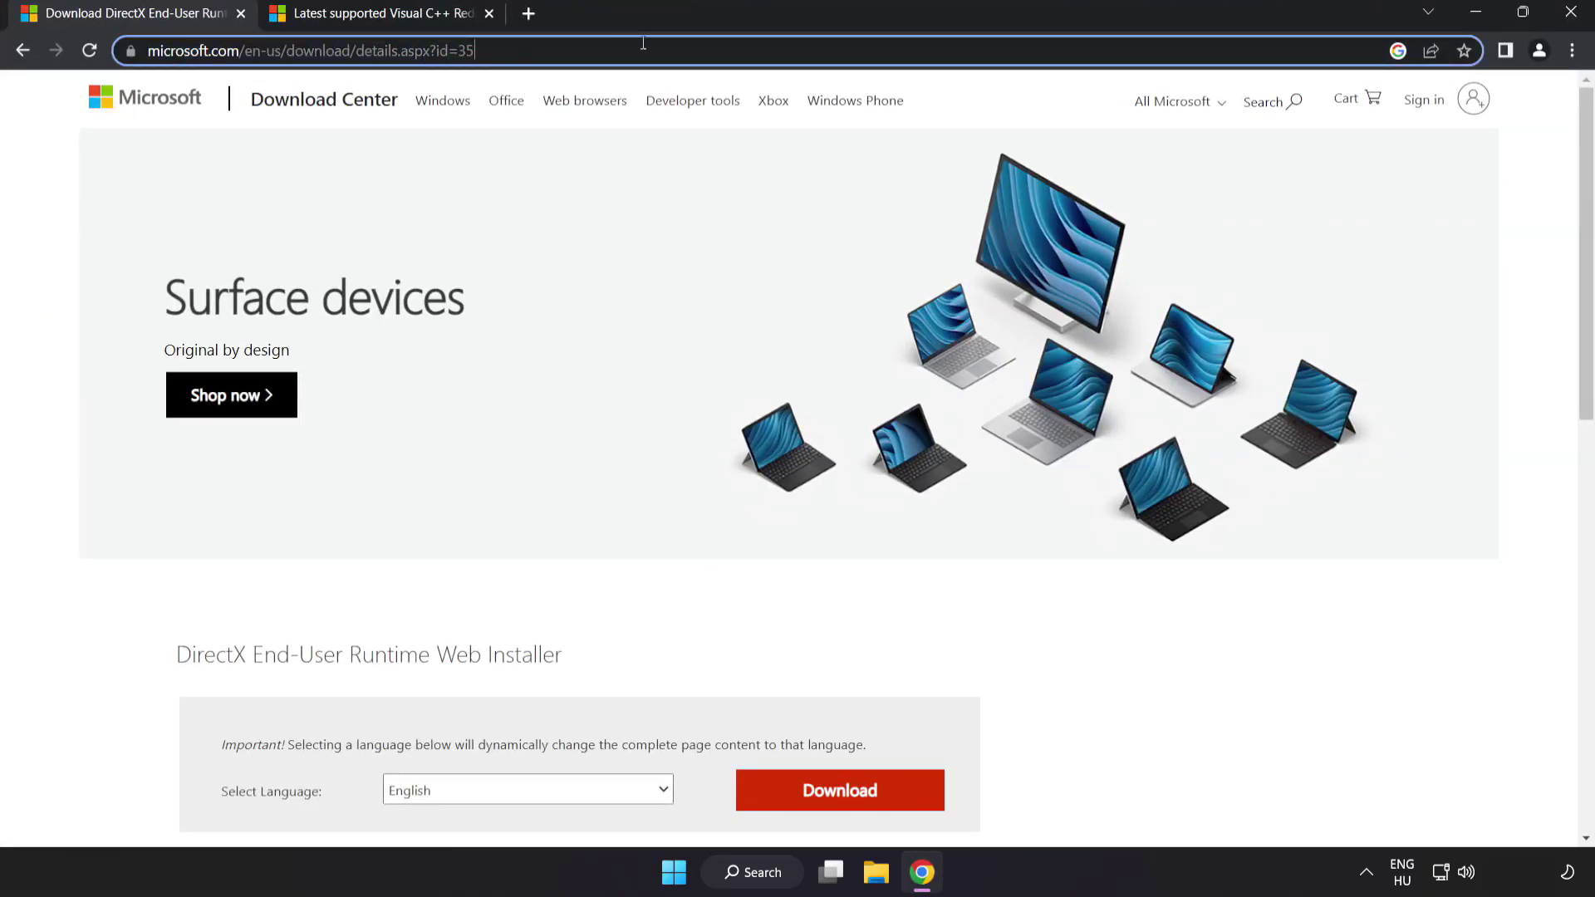
pyautogui.click(1115, 677)
pyautogui.scroll(-2, 907, 534)
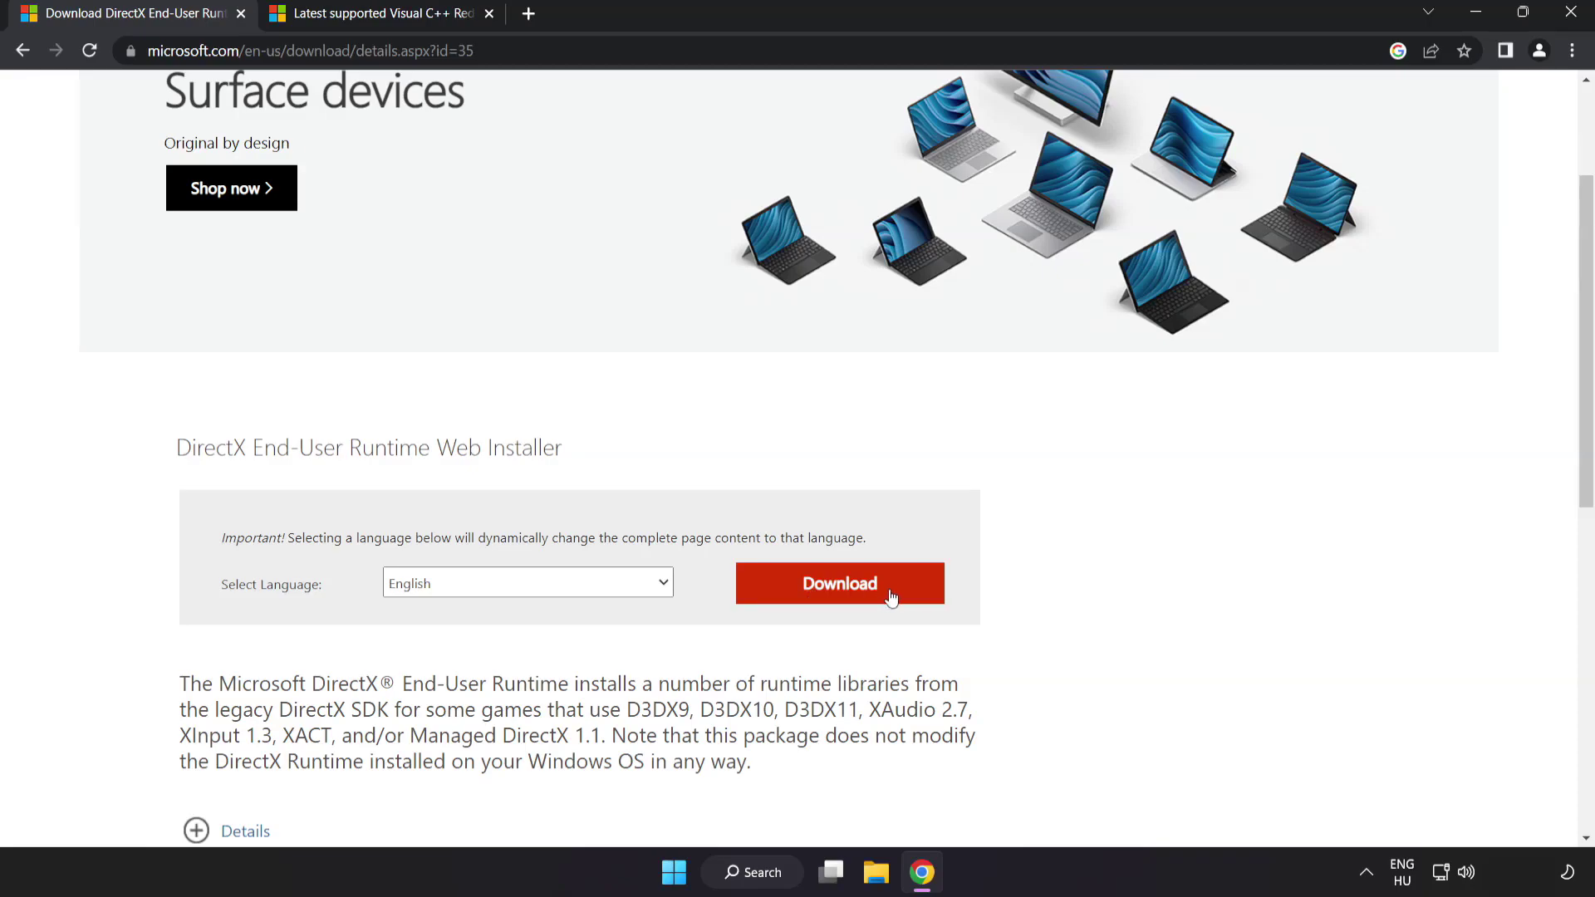
pyautogui.click(859, 599)
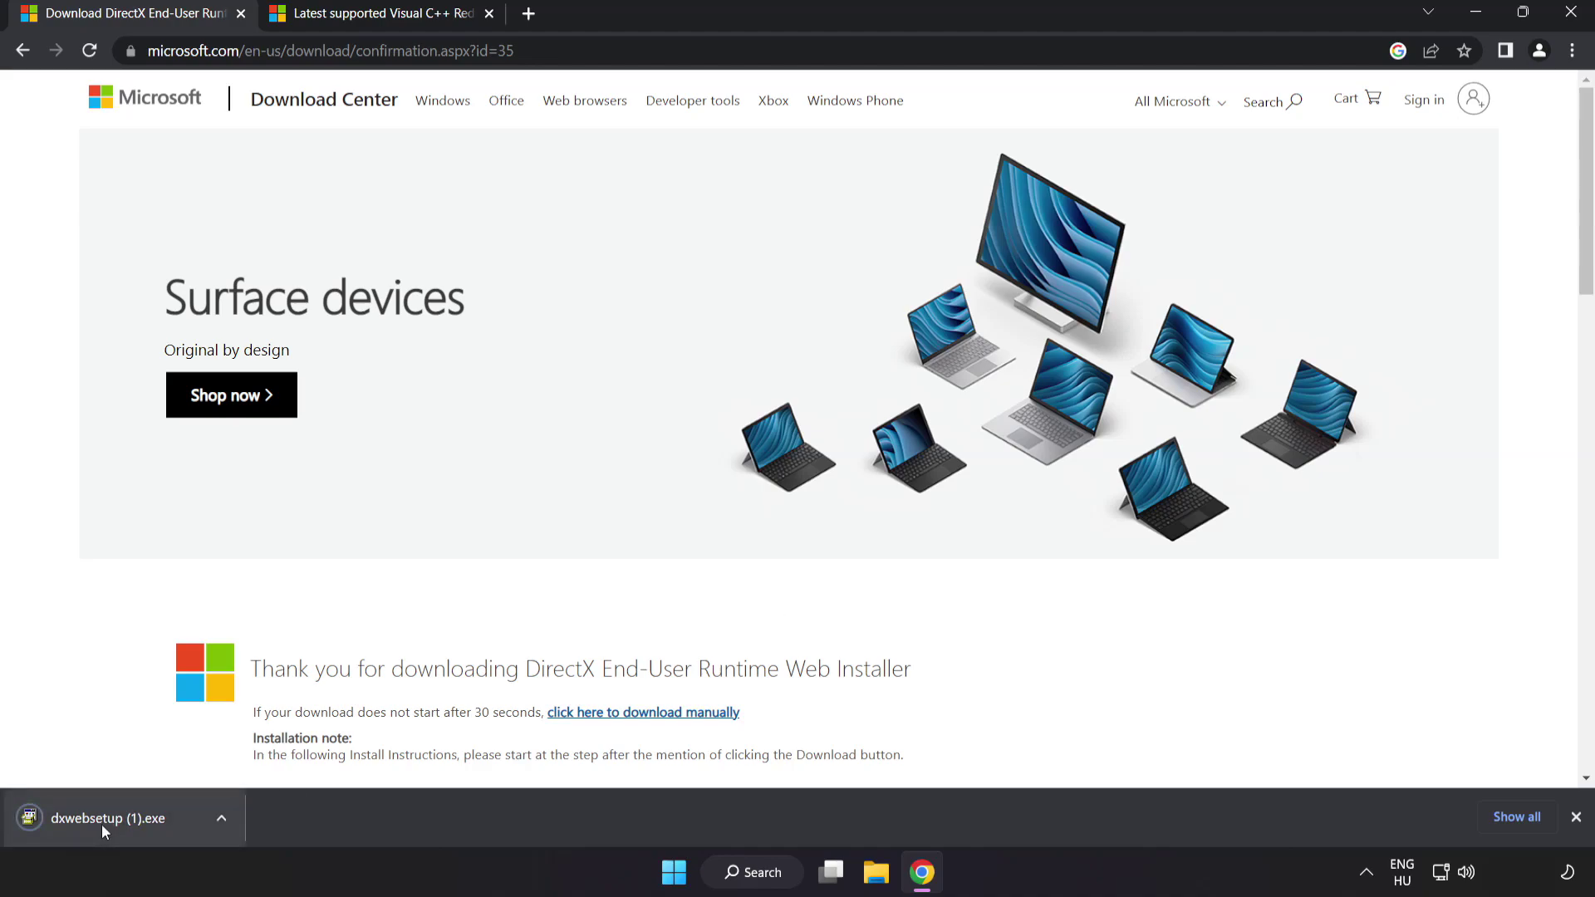
# Launch the downloaded DirectX setup and accept its license agreement
pyautogui.click(133, 818)
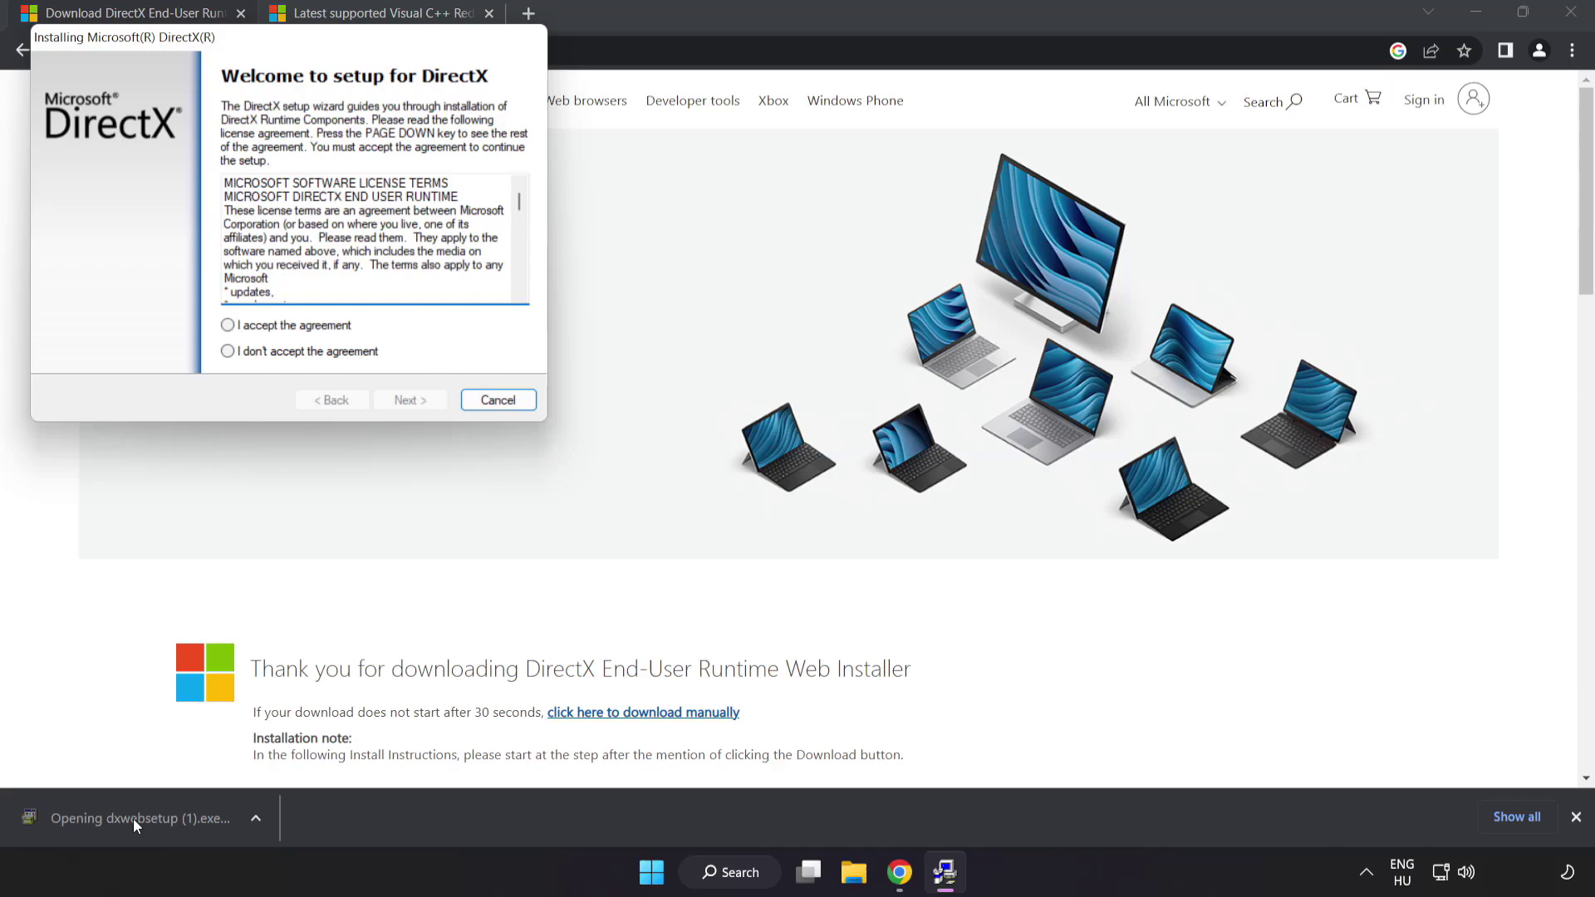
pyautogui.moveTo(238, 43)
pyautogui.mouseDown()
pyautogui.moveTo(614, 252)
pyautogui.moveTo(726, 213)
pyautogui.mouseUp()
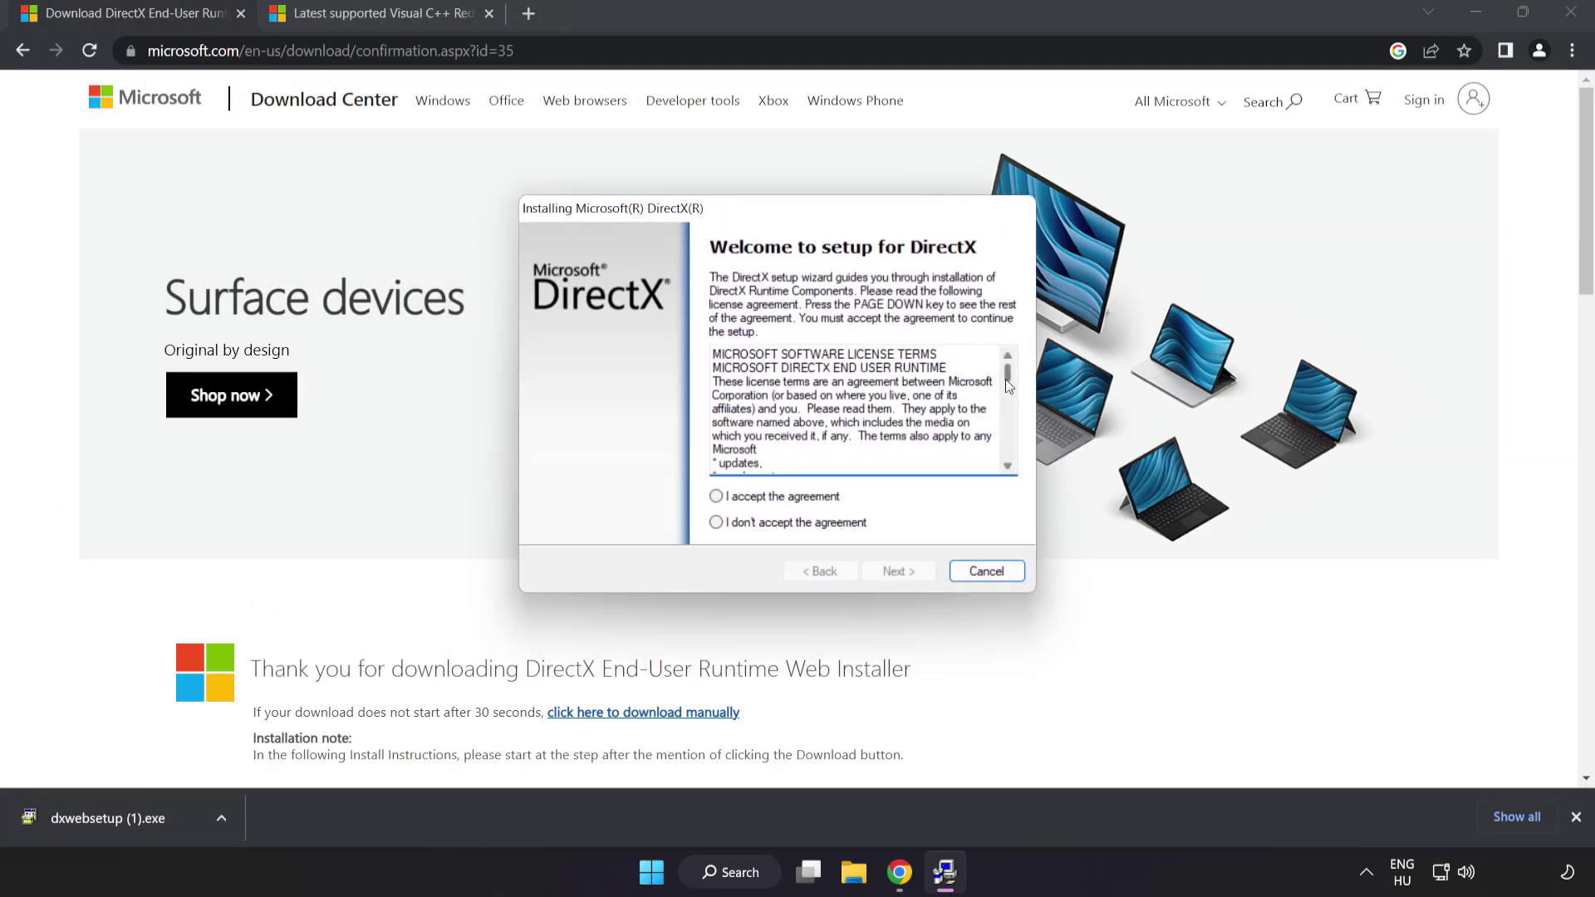
pyautogui.moveTo(1006, 374); pyautogui.dragTo(1007, 451)
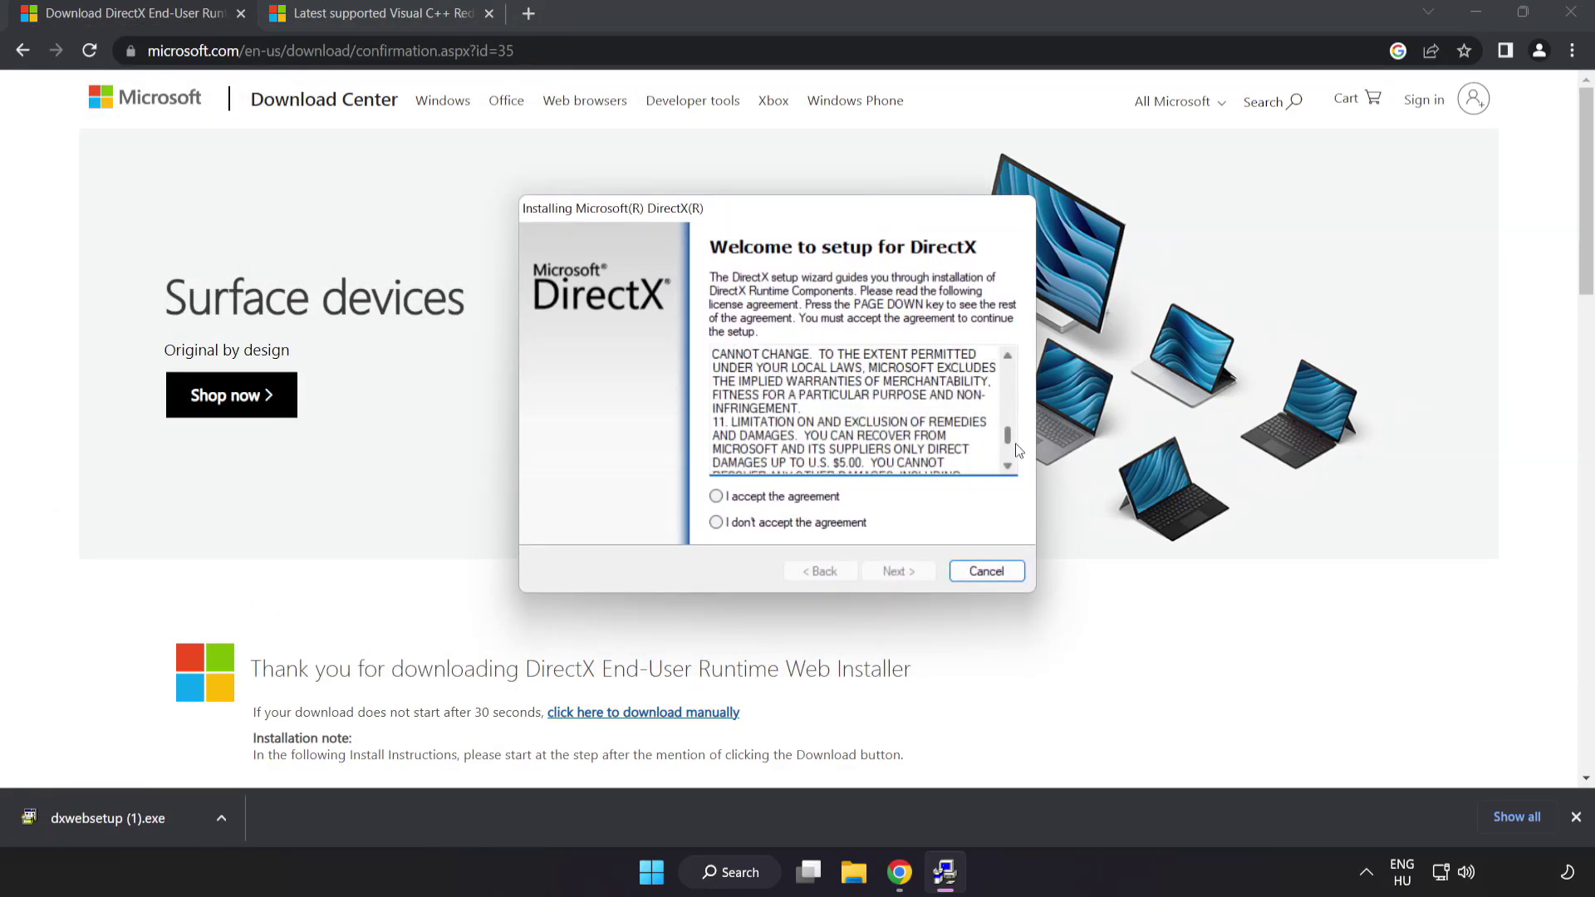
pyautogui.click(745, 501)
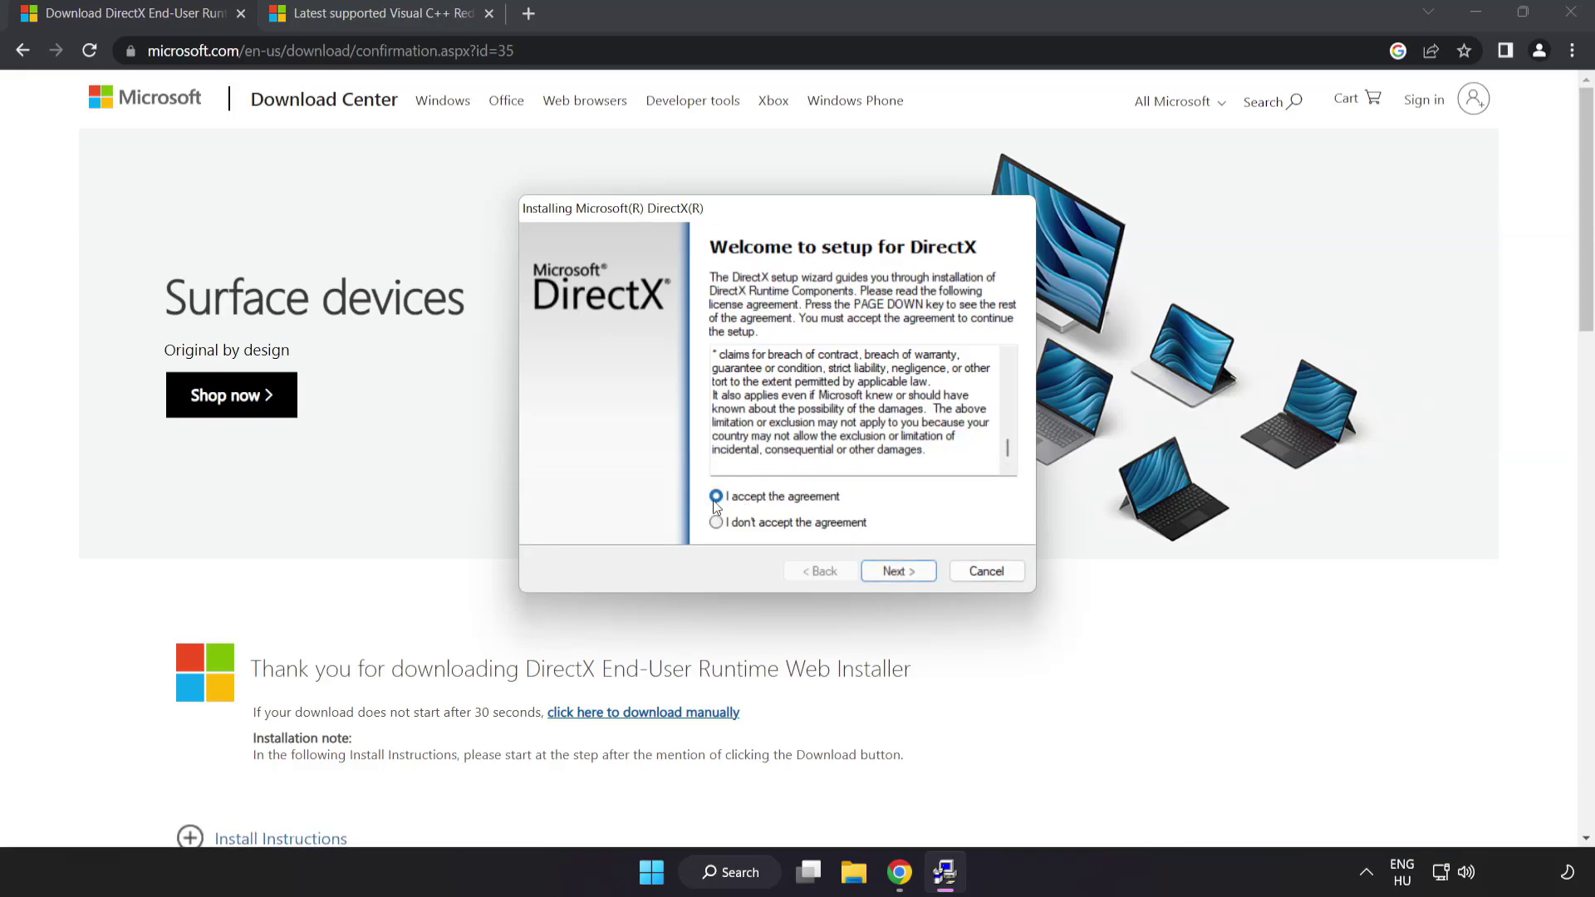
pyautogui.click(899, 575)
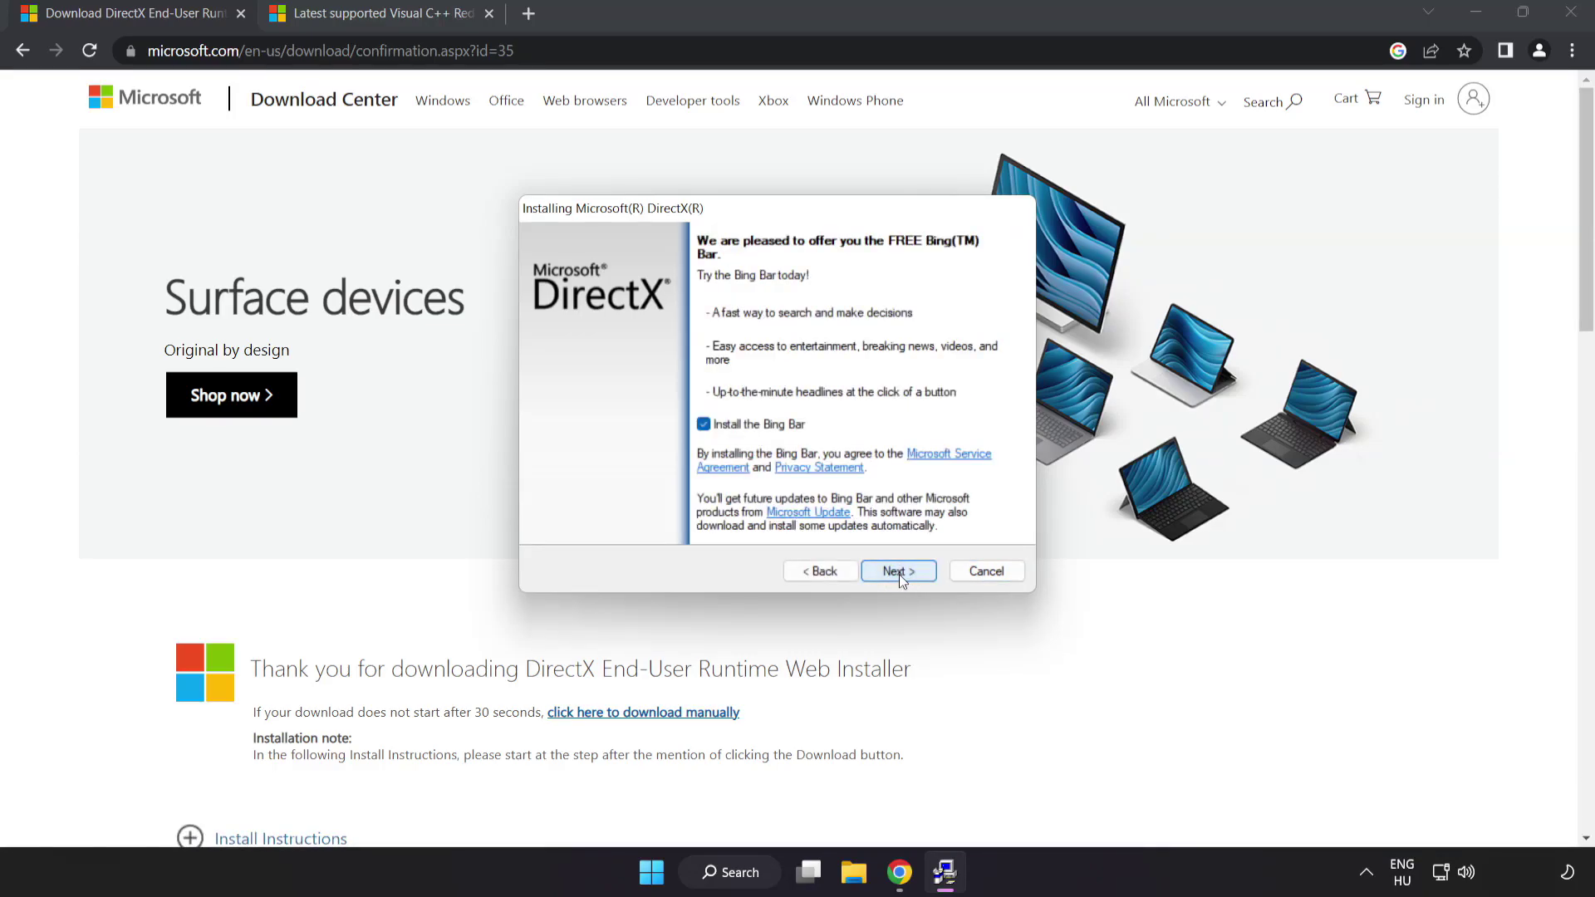
# Decline the Bing Bar, install the DirectX components and finish the setup
pyautogui.click(705, 425)
pyautogui.click(903, 572)
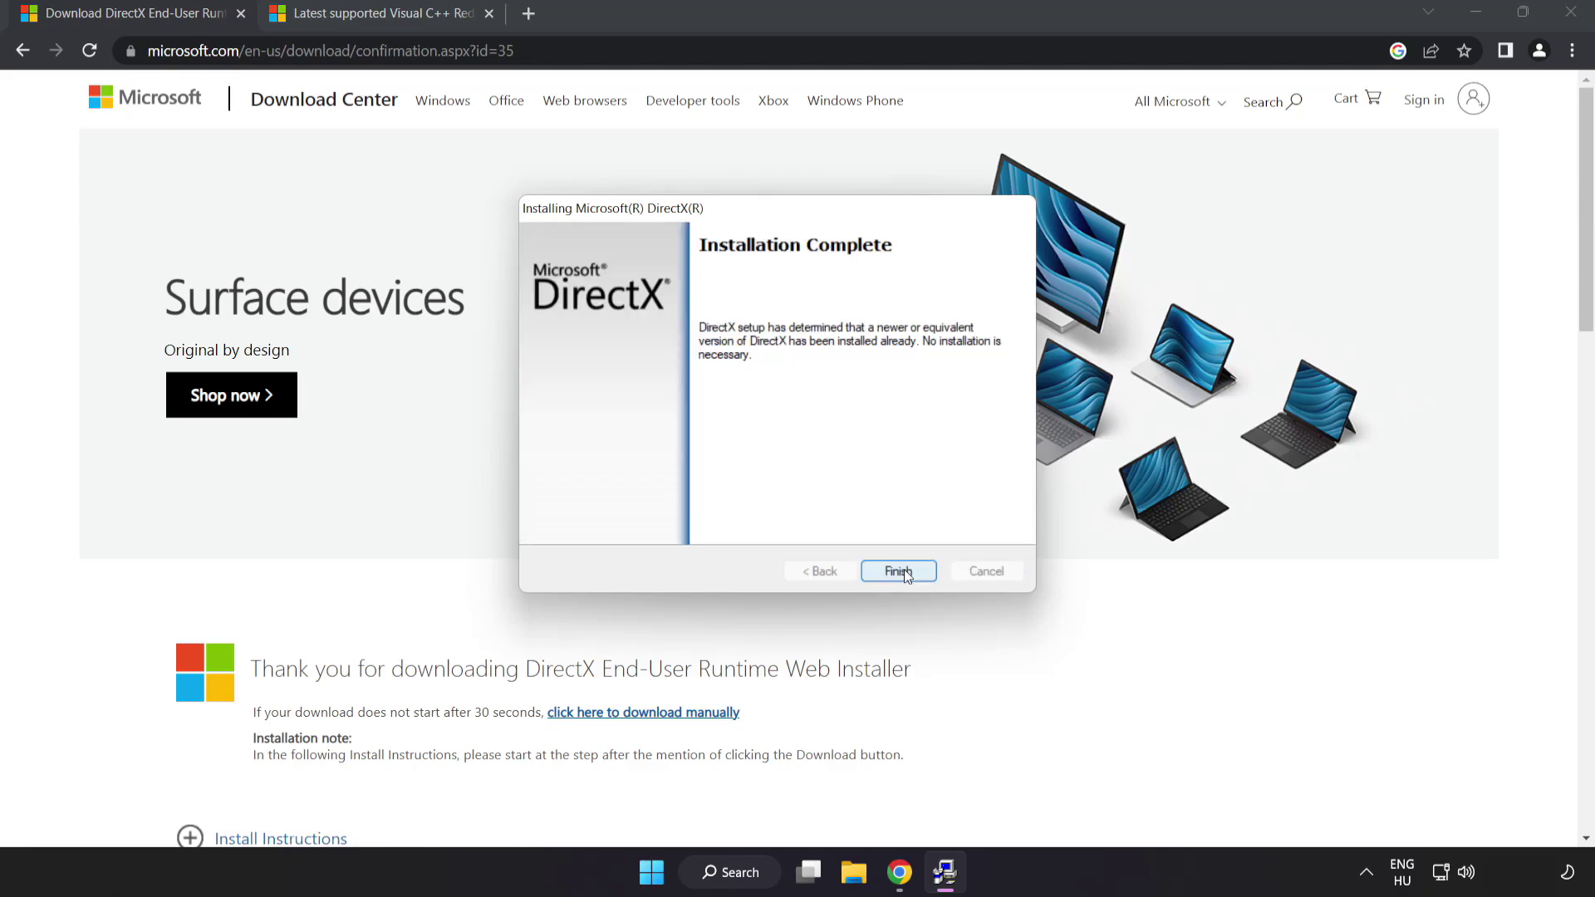
pyautogui.click(899, 574)
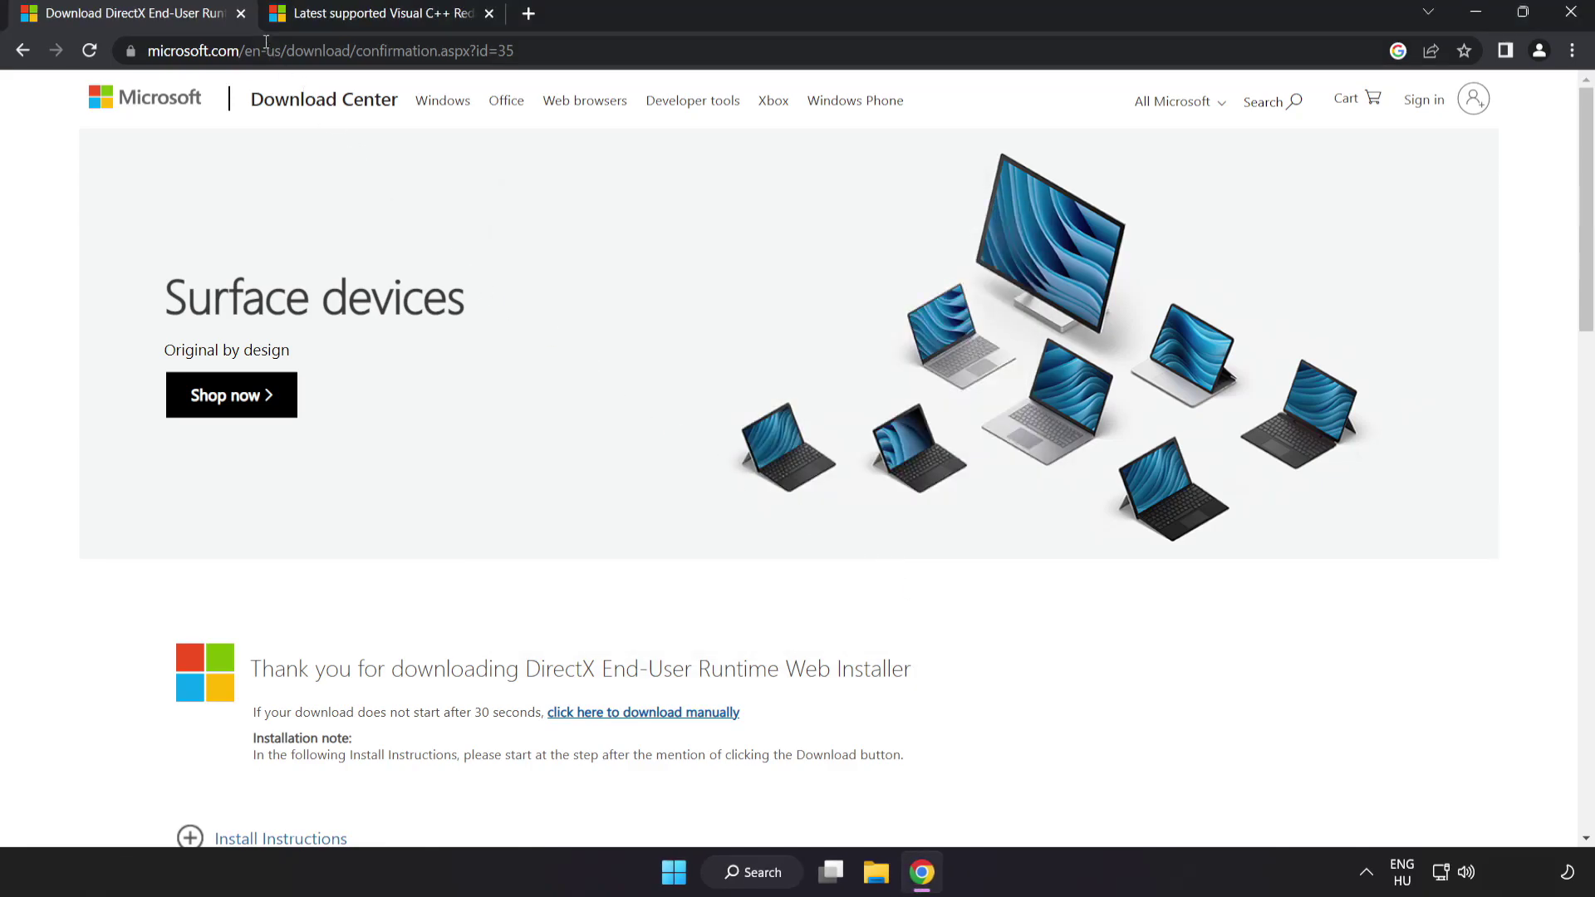
# Close the DirectX tab, leaving the Visual C++ Redistributable latest downloads page in view
pyautogui.click(242, 14)
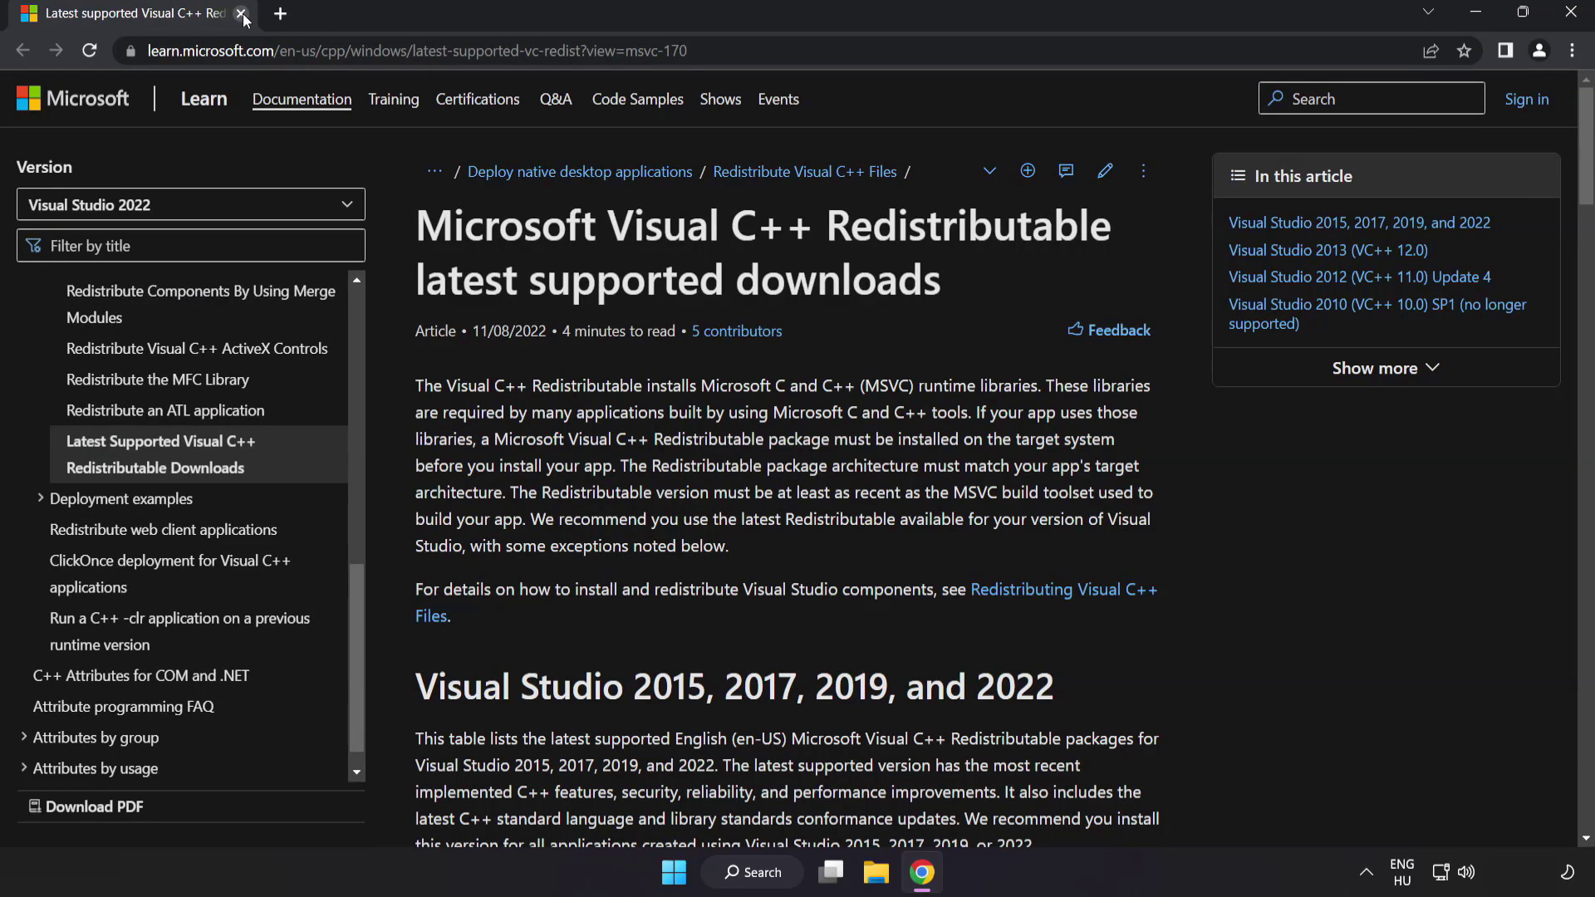
pyautogui.click(941, 51)
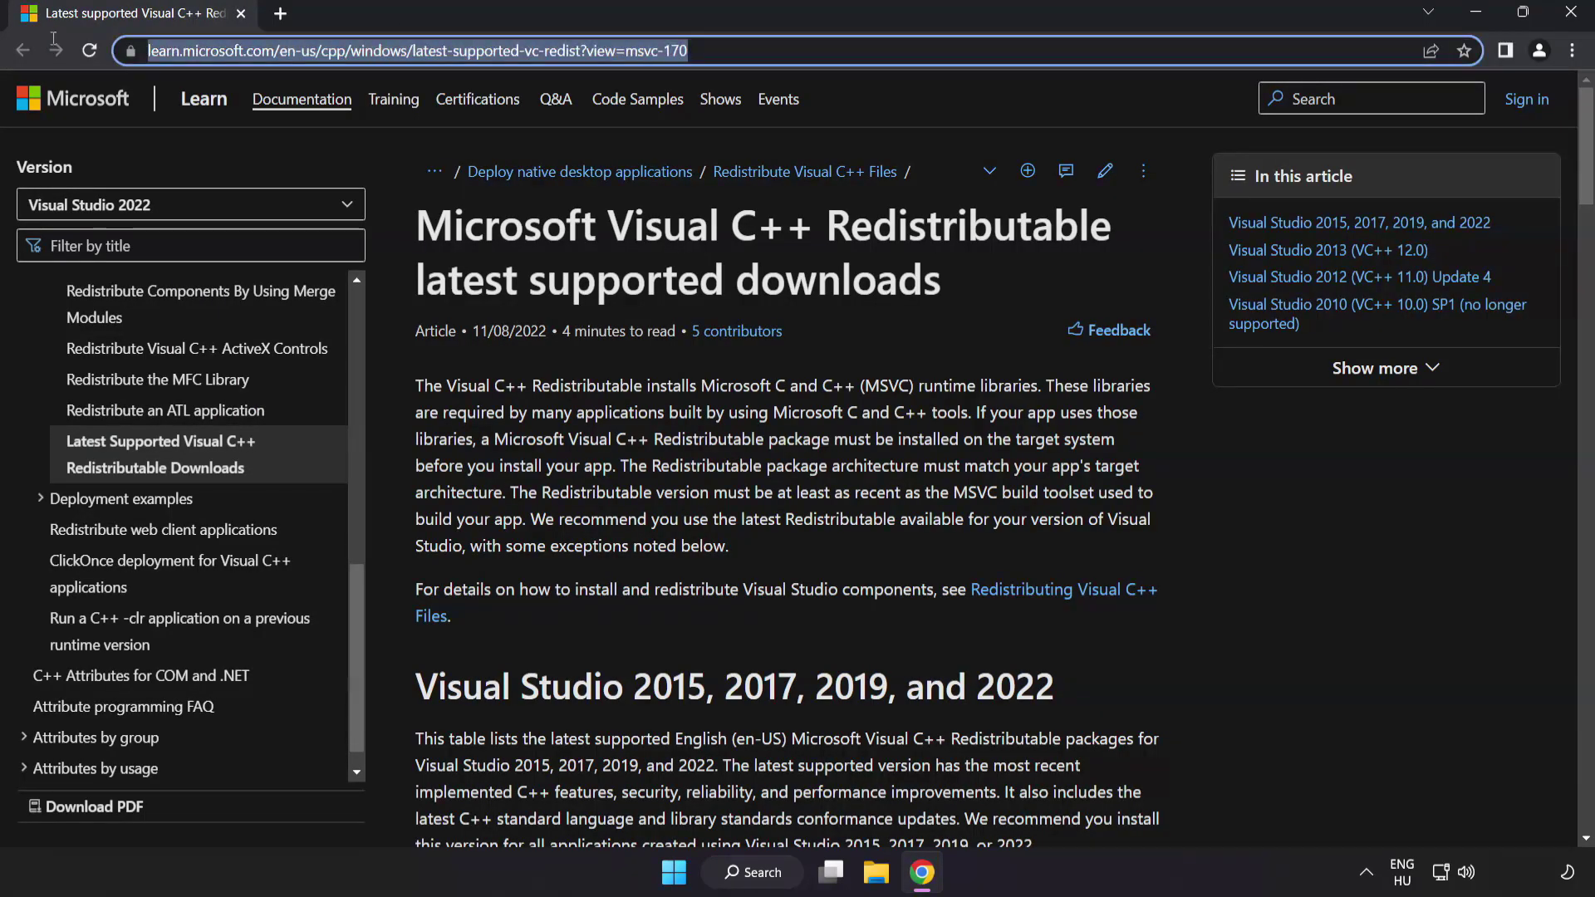
pyautogui.click(798, 247)
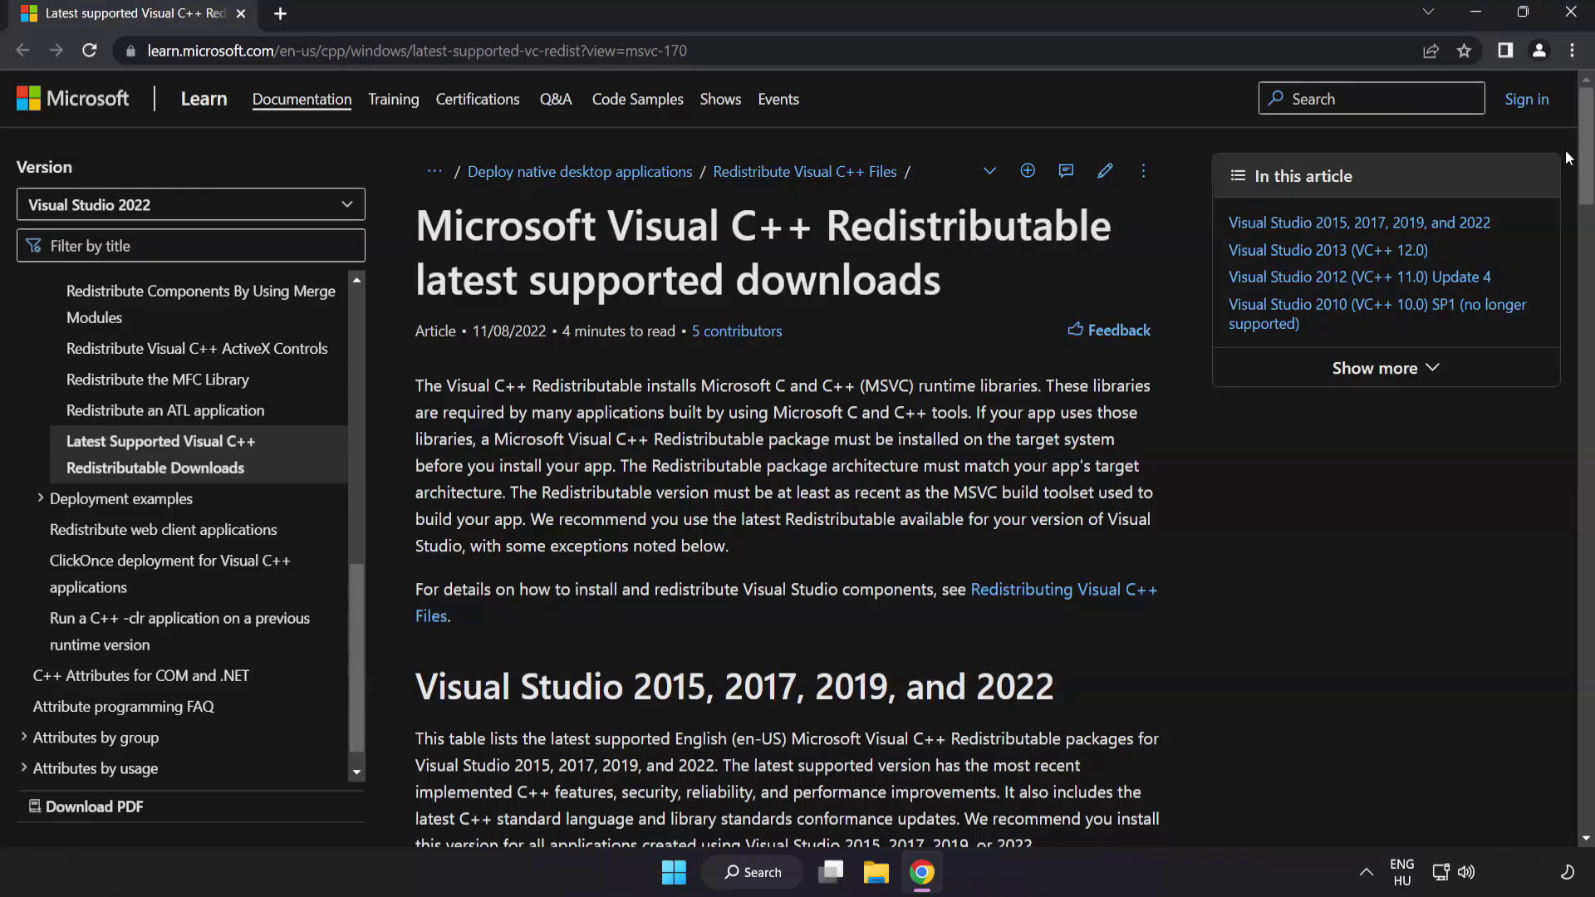
pyautogui.moveTo(1566, 157); pyautogui.dragTo(1572, 232)
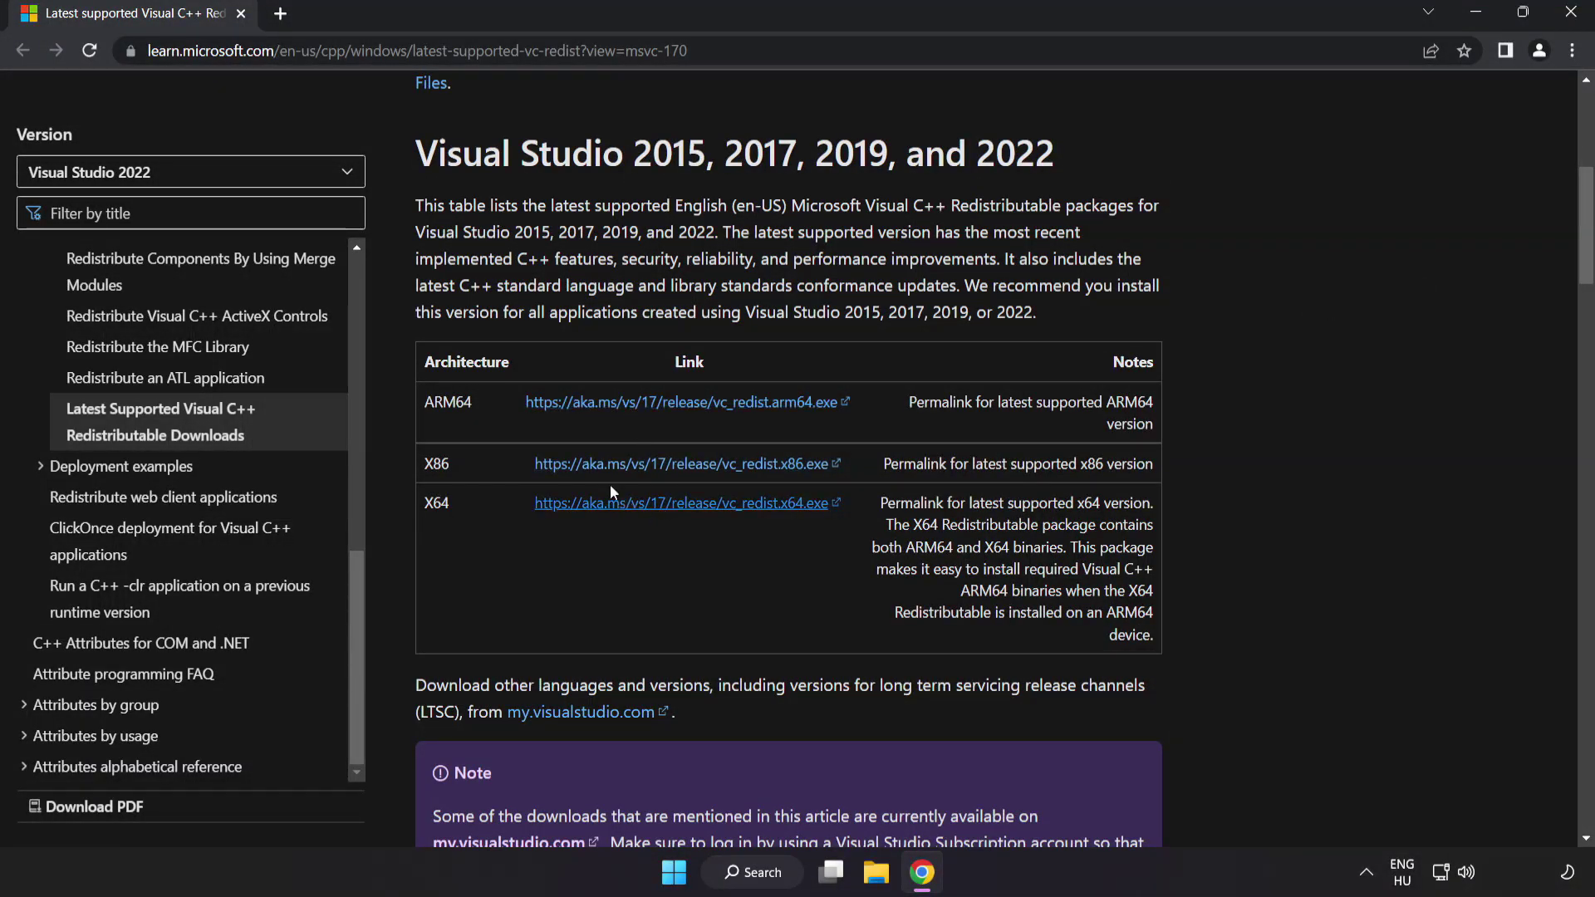
# Download the ARM64, x86 and x64 Visual C++ Redistributable installers from the permalinks table
pyautogui.click(661, 403)
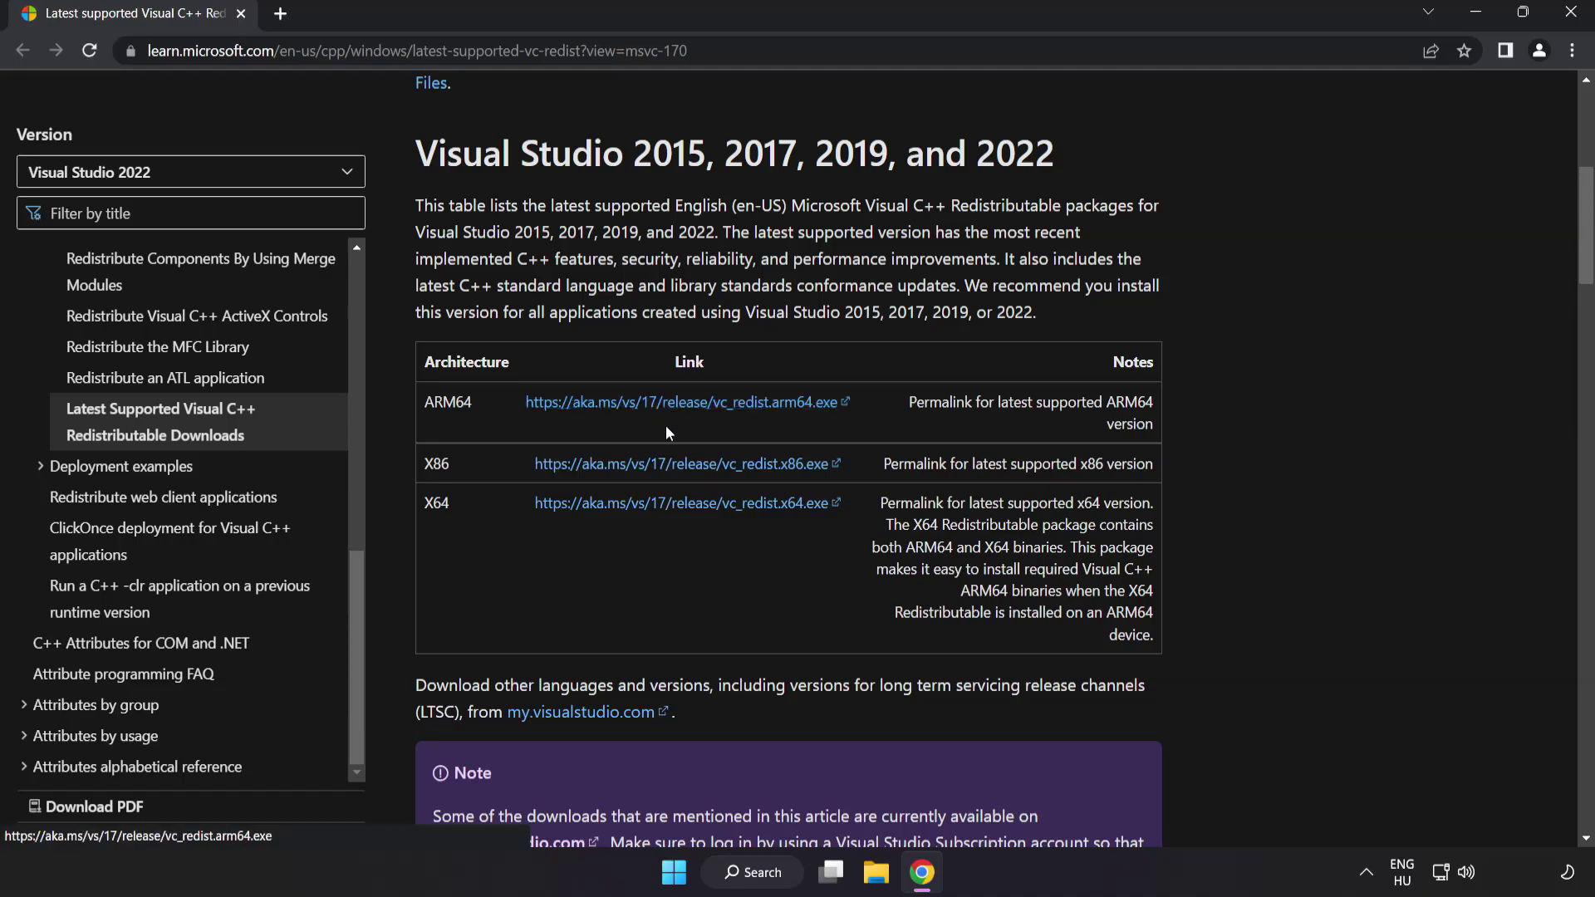
pyautogui.click(674, 474)
pyautogui.click(685, 506)
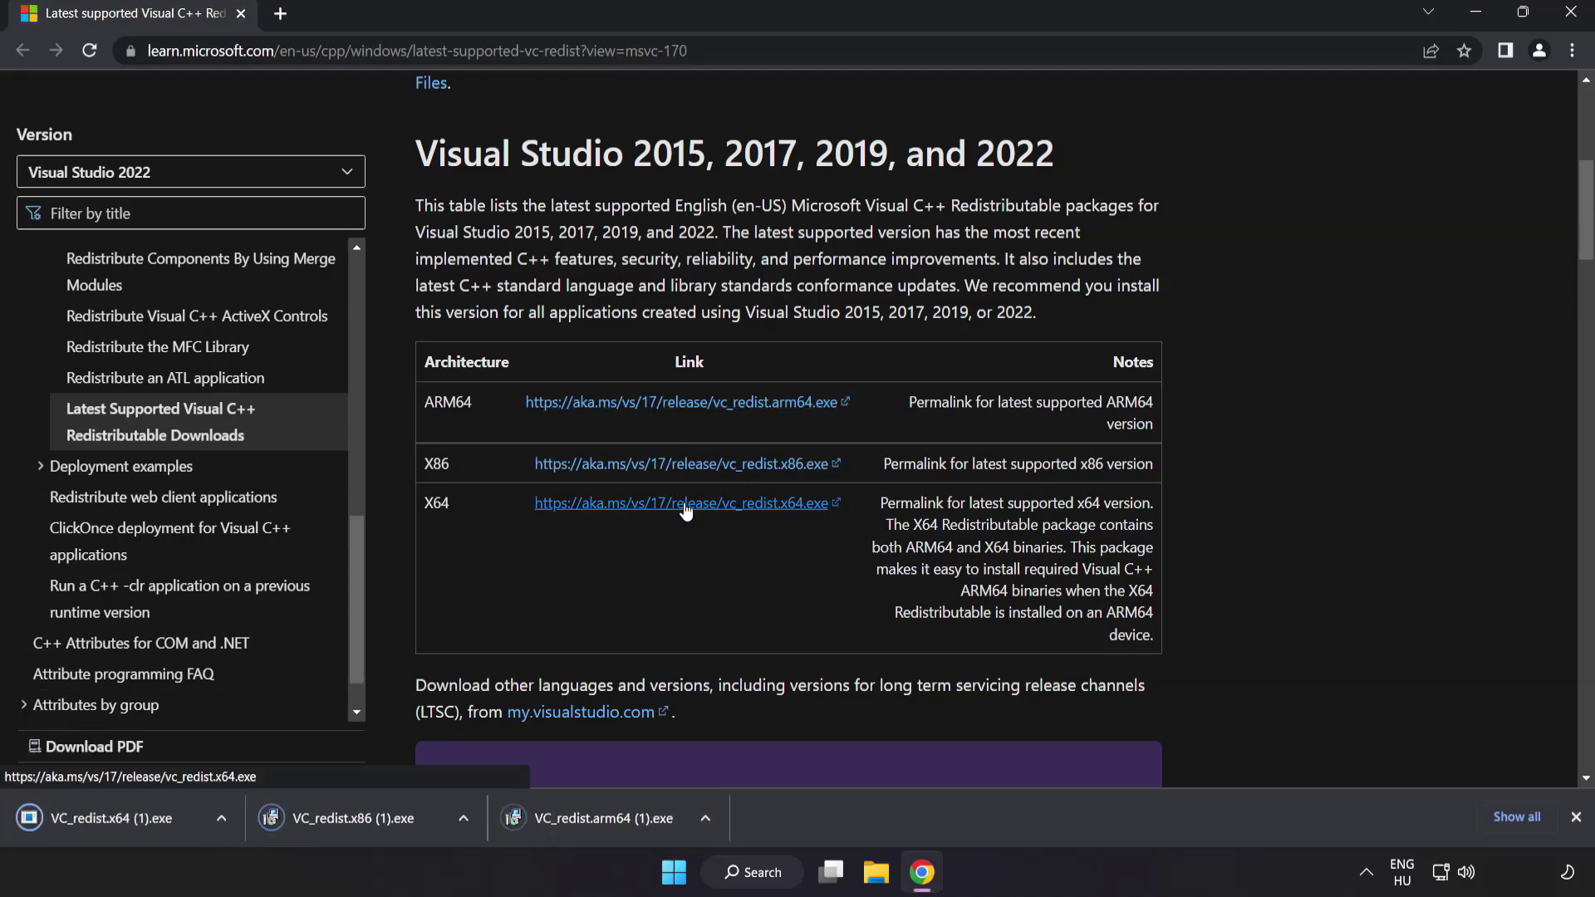
# Run the ARM64 redistributable installer, agree to the license, and close it after the setup fails
pyautogui.click(599, 820)
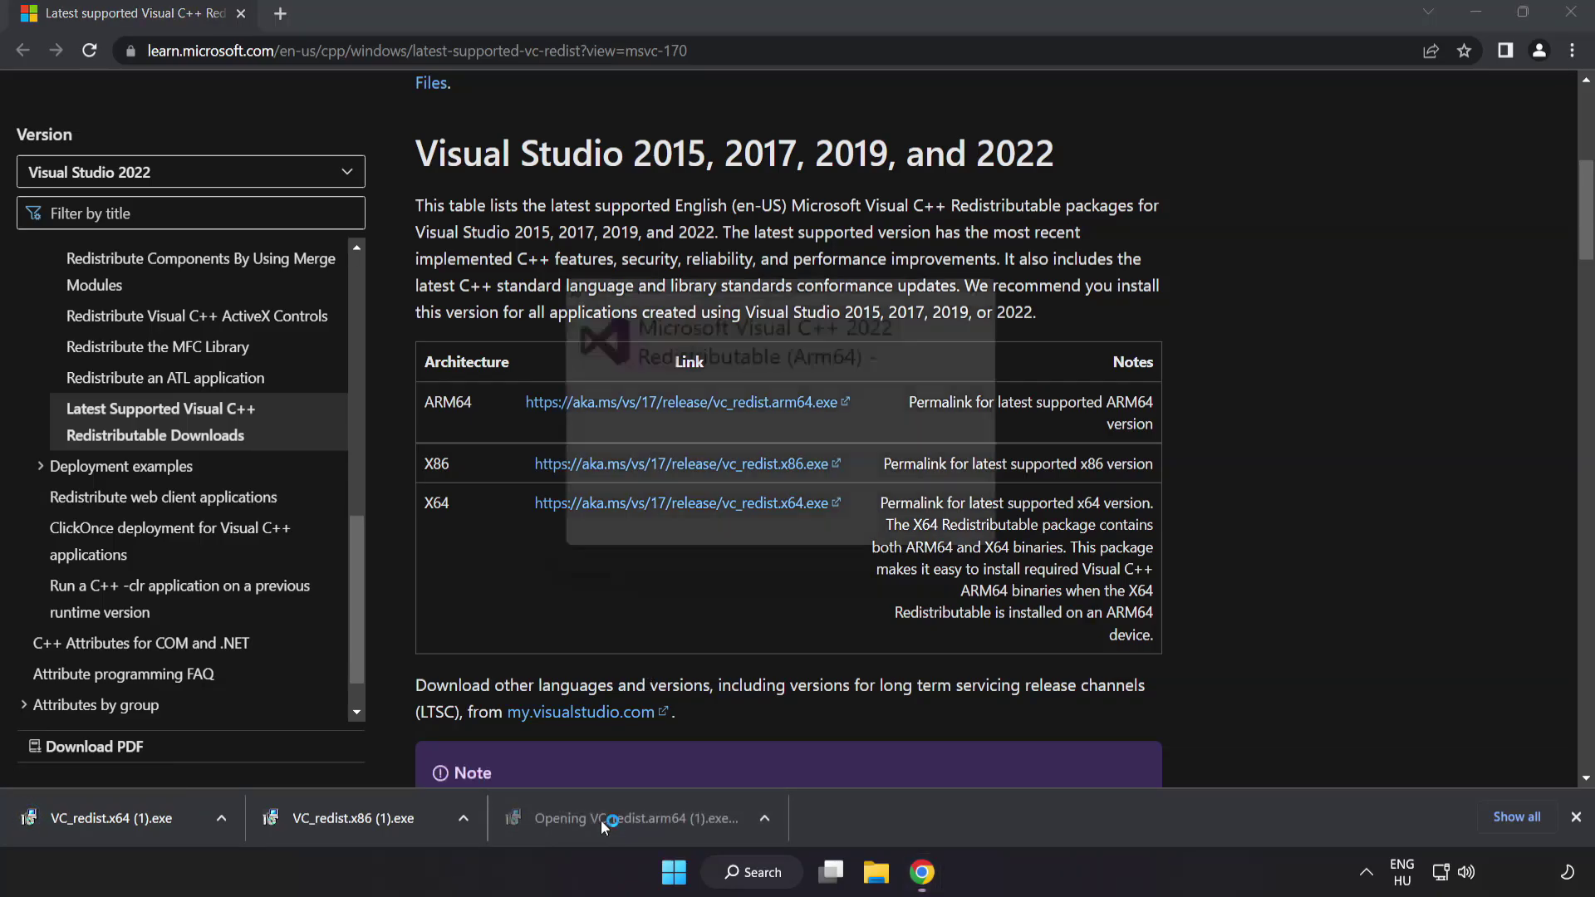
pyautogui.moveTo(1025, 399); pyautogui.dragTo(1022, 483)
pyautogui.click(567, 518)
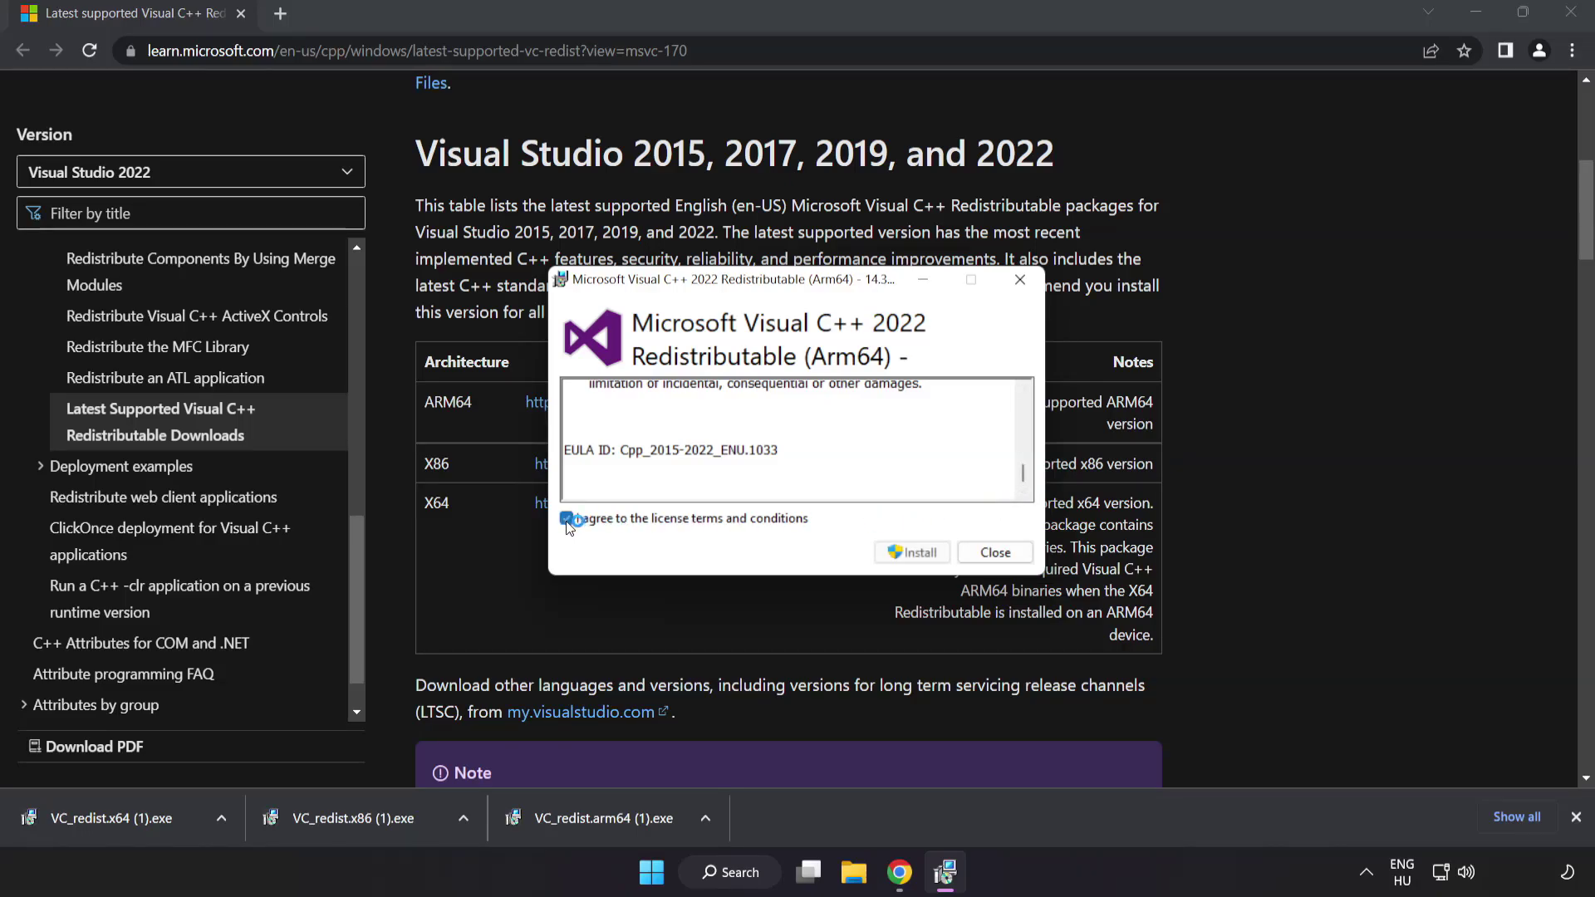
pyautogui.click(911, 556)
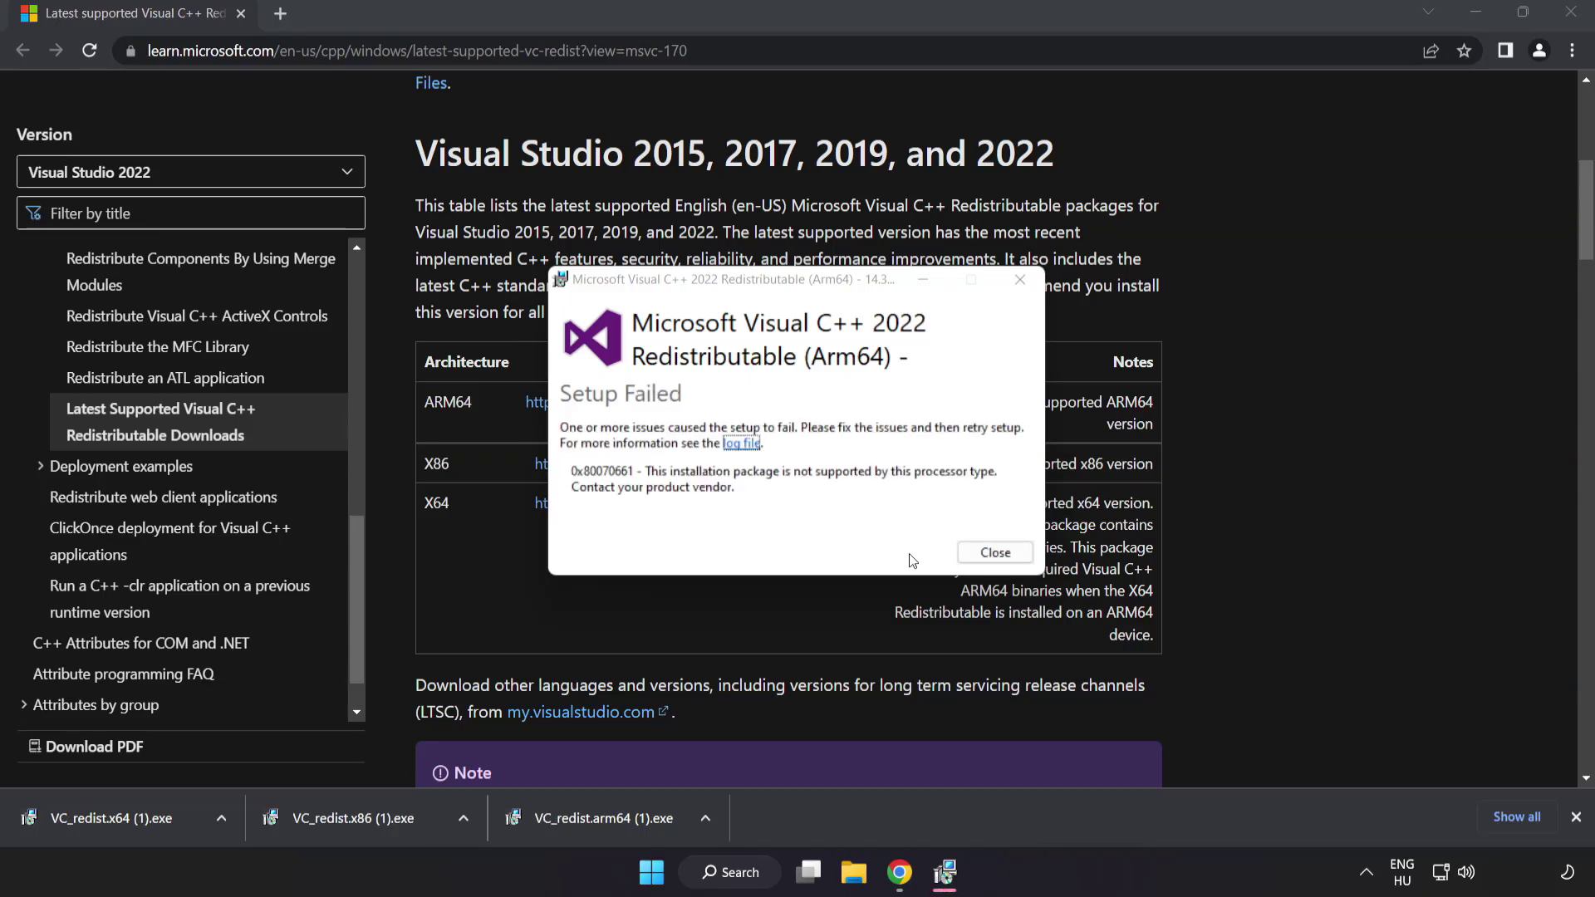
pyautogui.click(1009, 555)
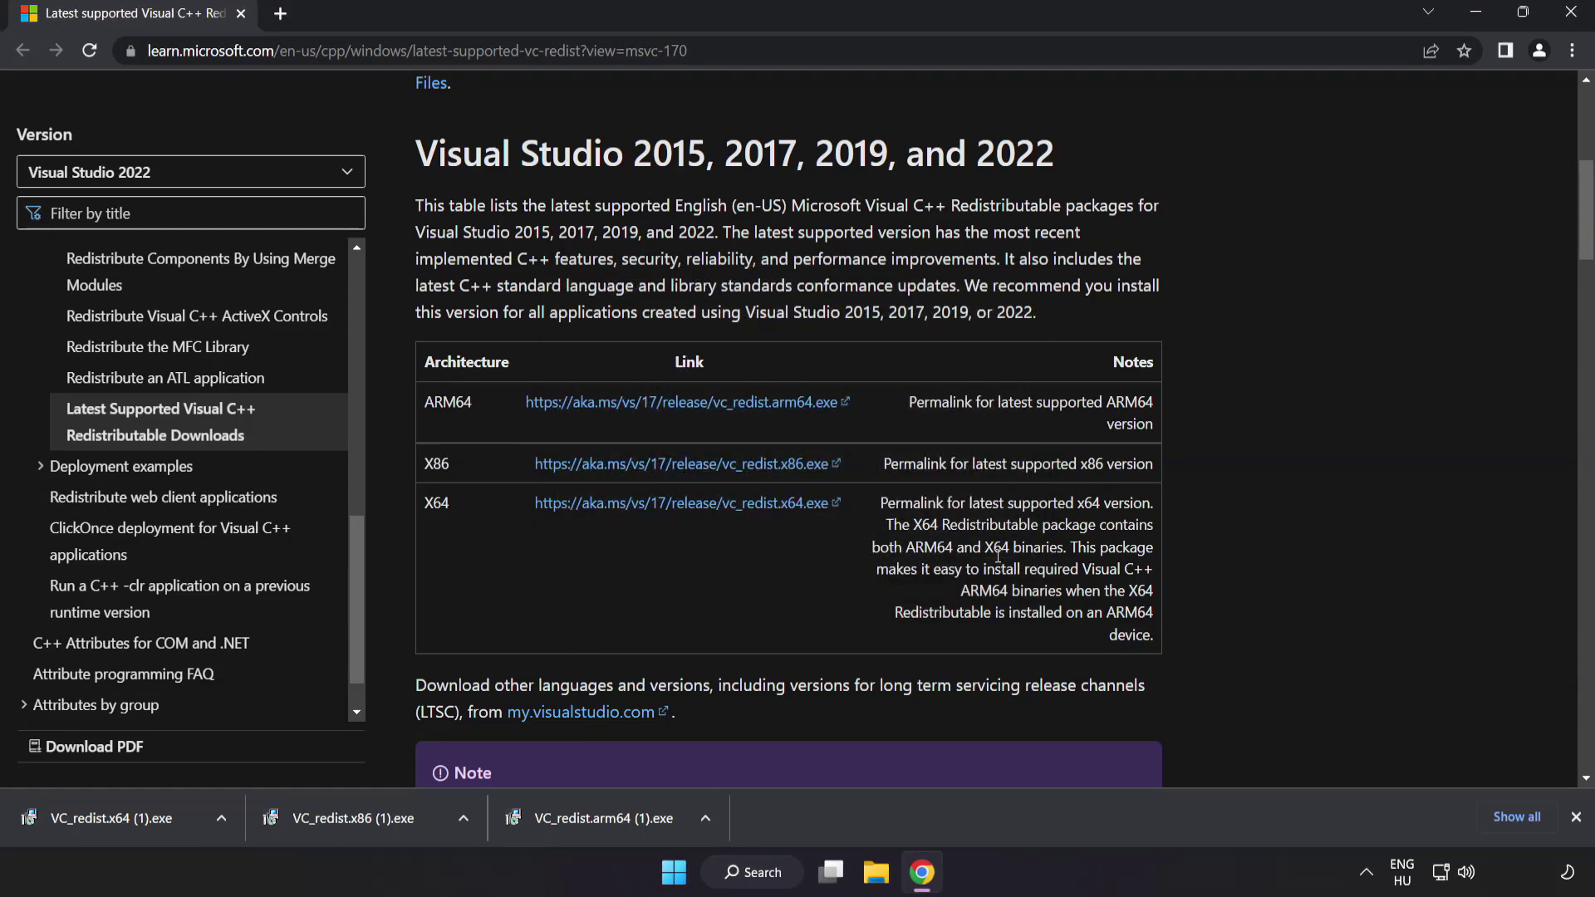
# Install the x86 redistributable, run the x64 setup which fails, then close Chrome
pyautogui.click(359, 819)
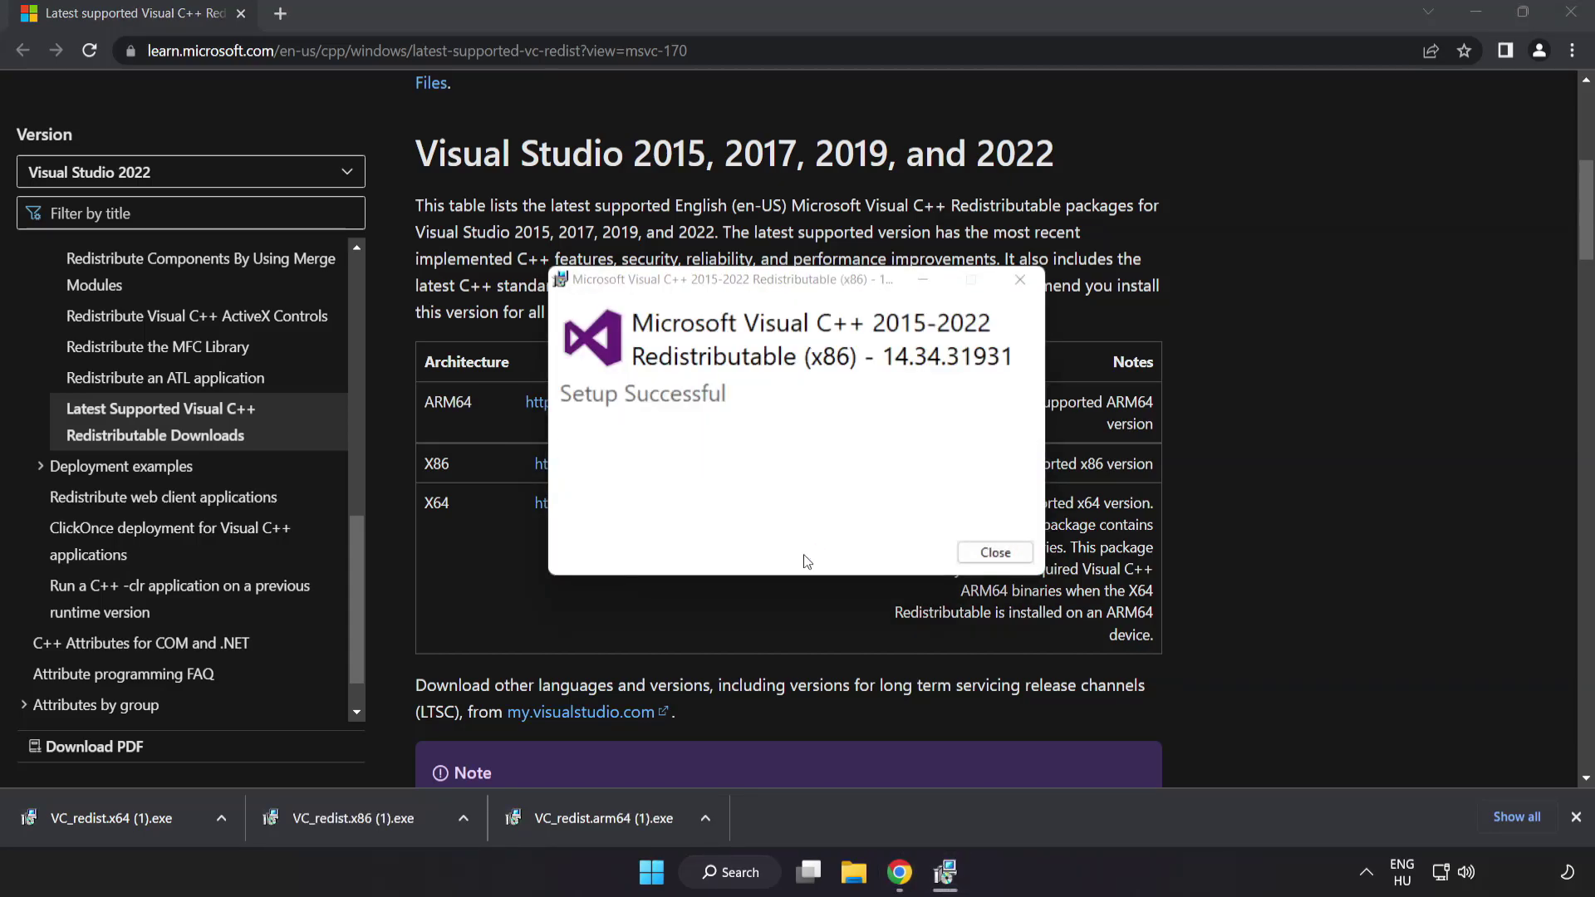
pyautogui.click(992, 553)
pyautogui.click(144, 817)
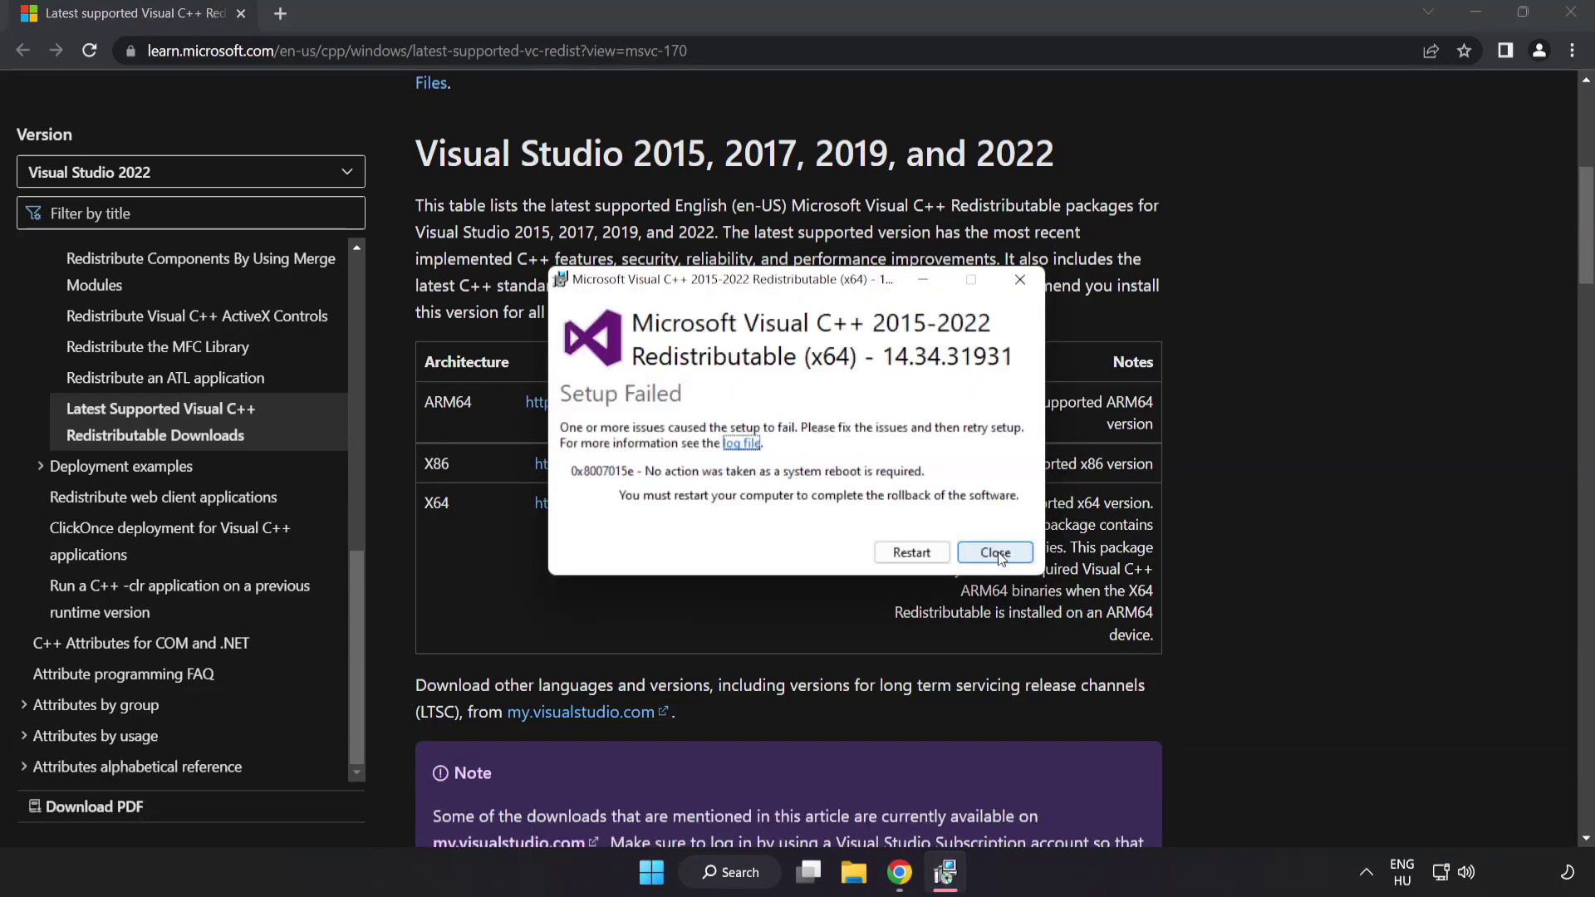
pyautogui.click(997, 555)
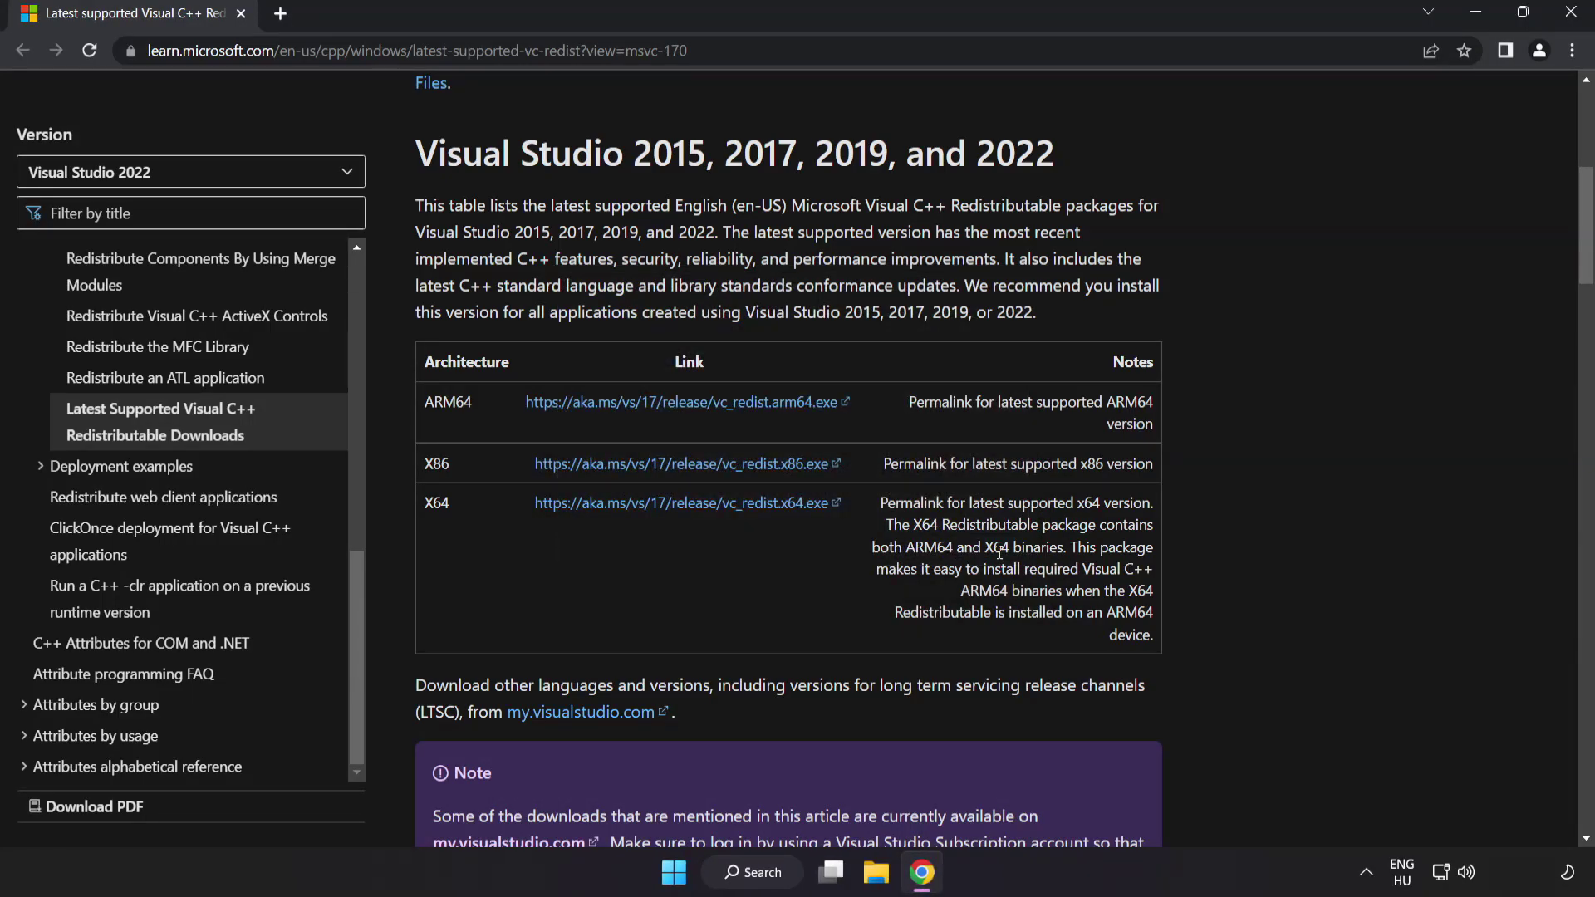
pyautogui.click(1569, 15)
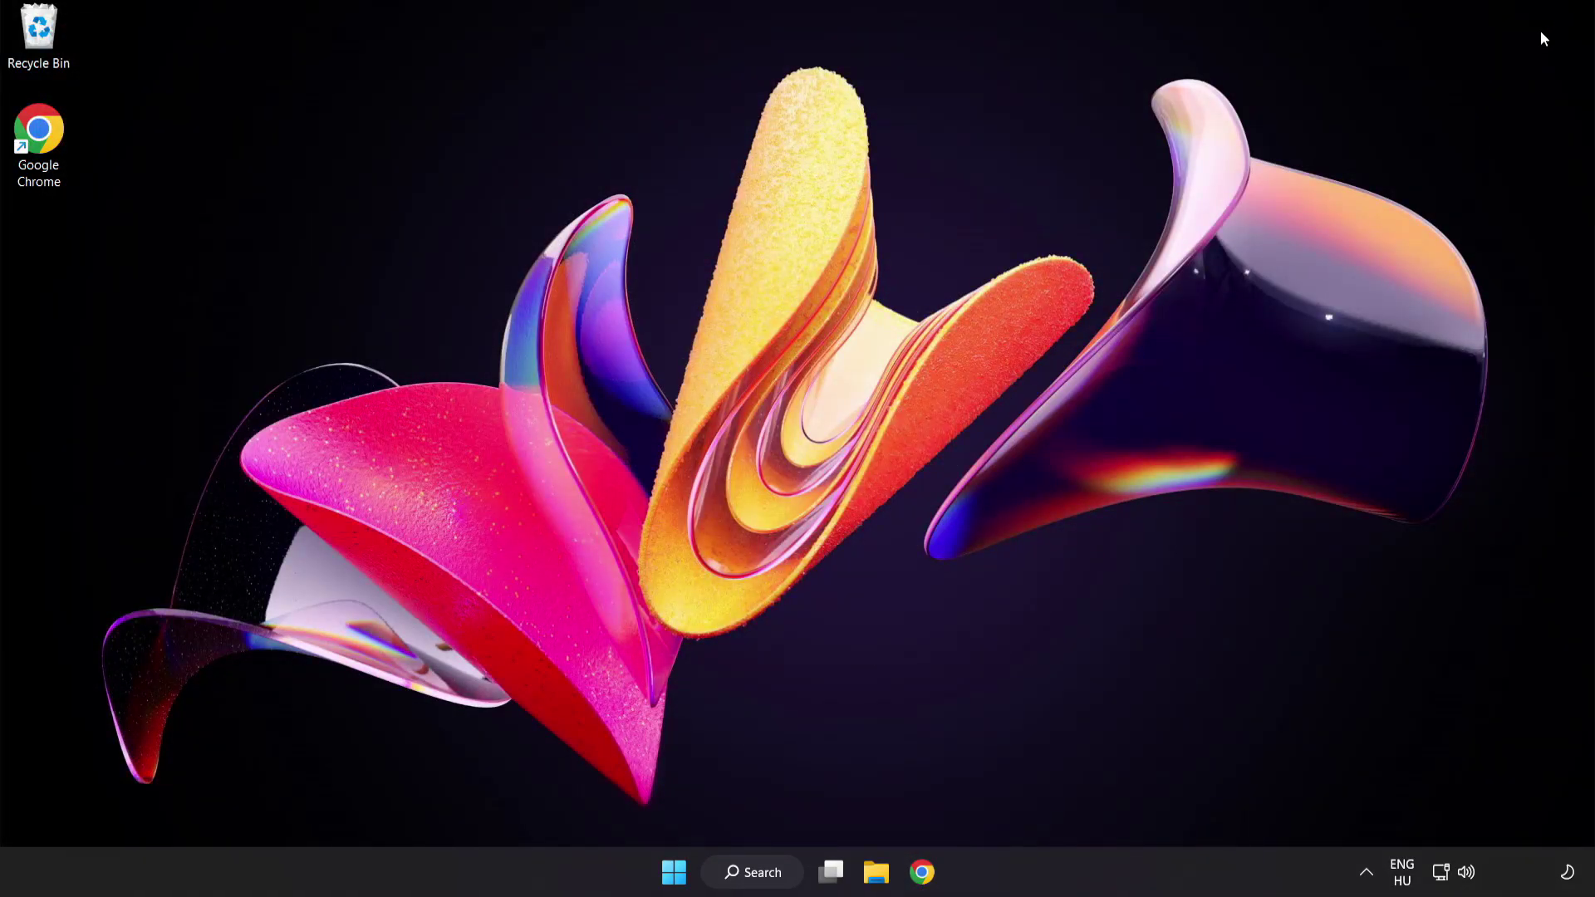
# Search for cmd and launch Command Prompt as administrator
pyautogui.click(759, 882)
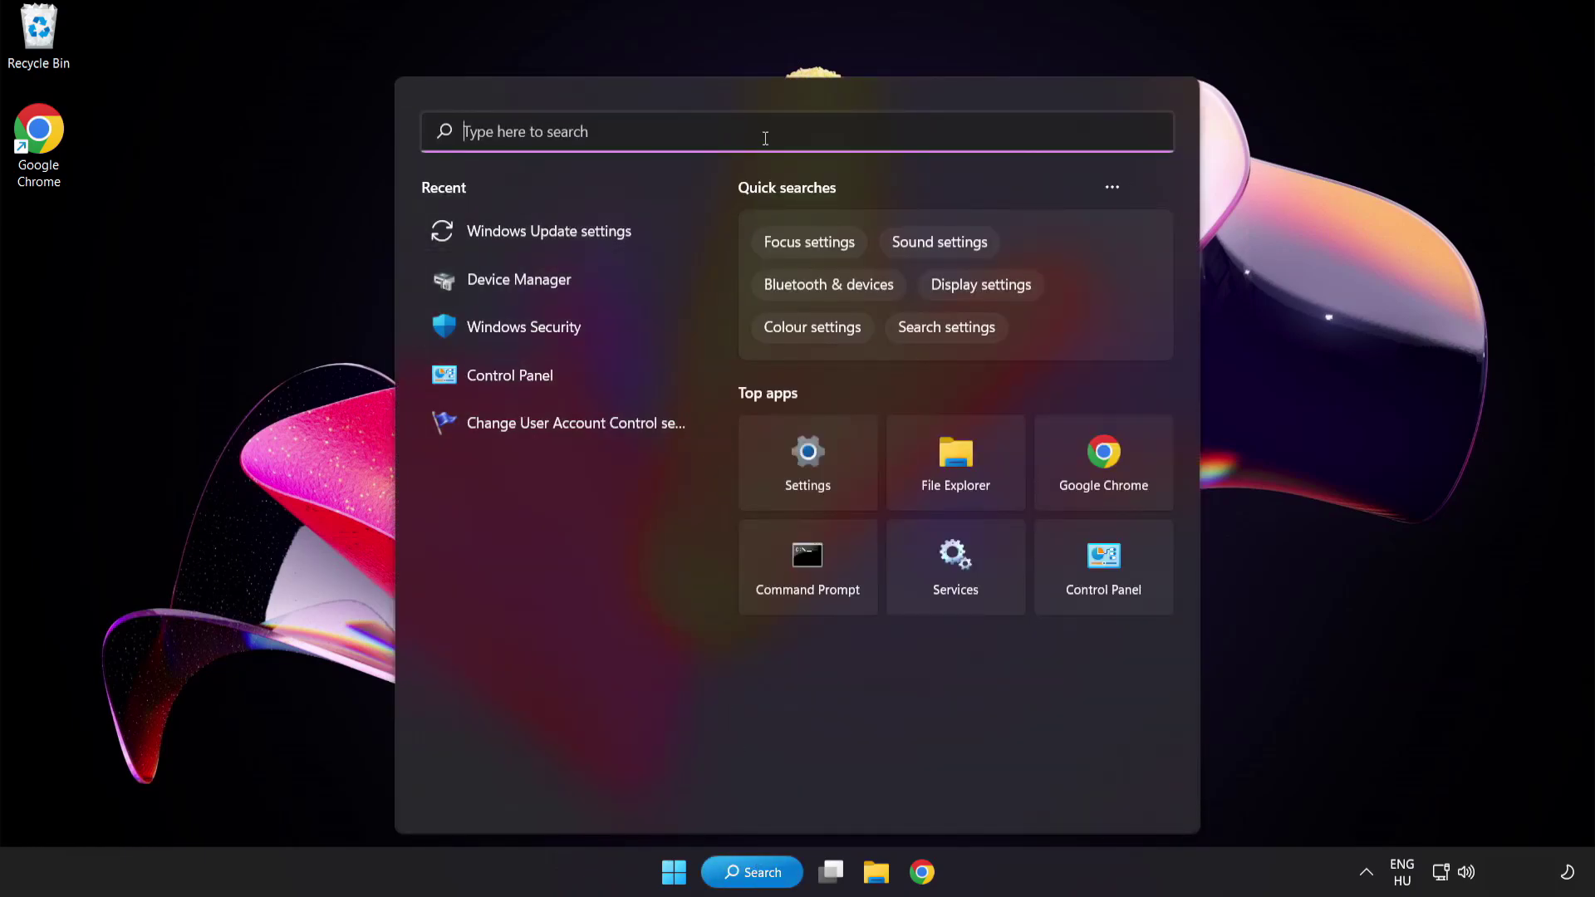
pyautogui.write('cmd')
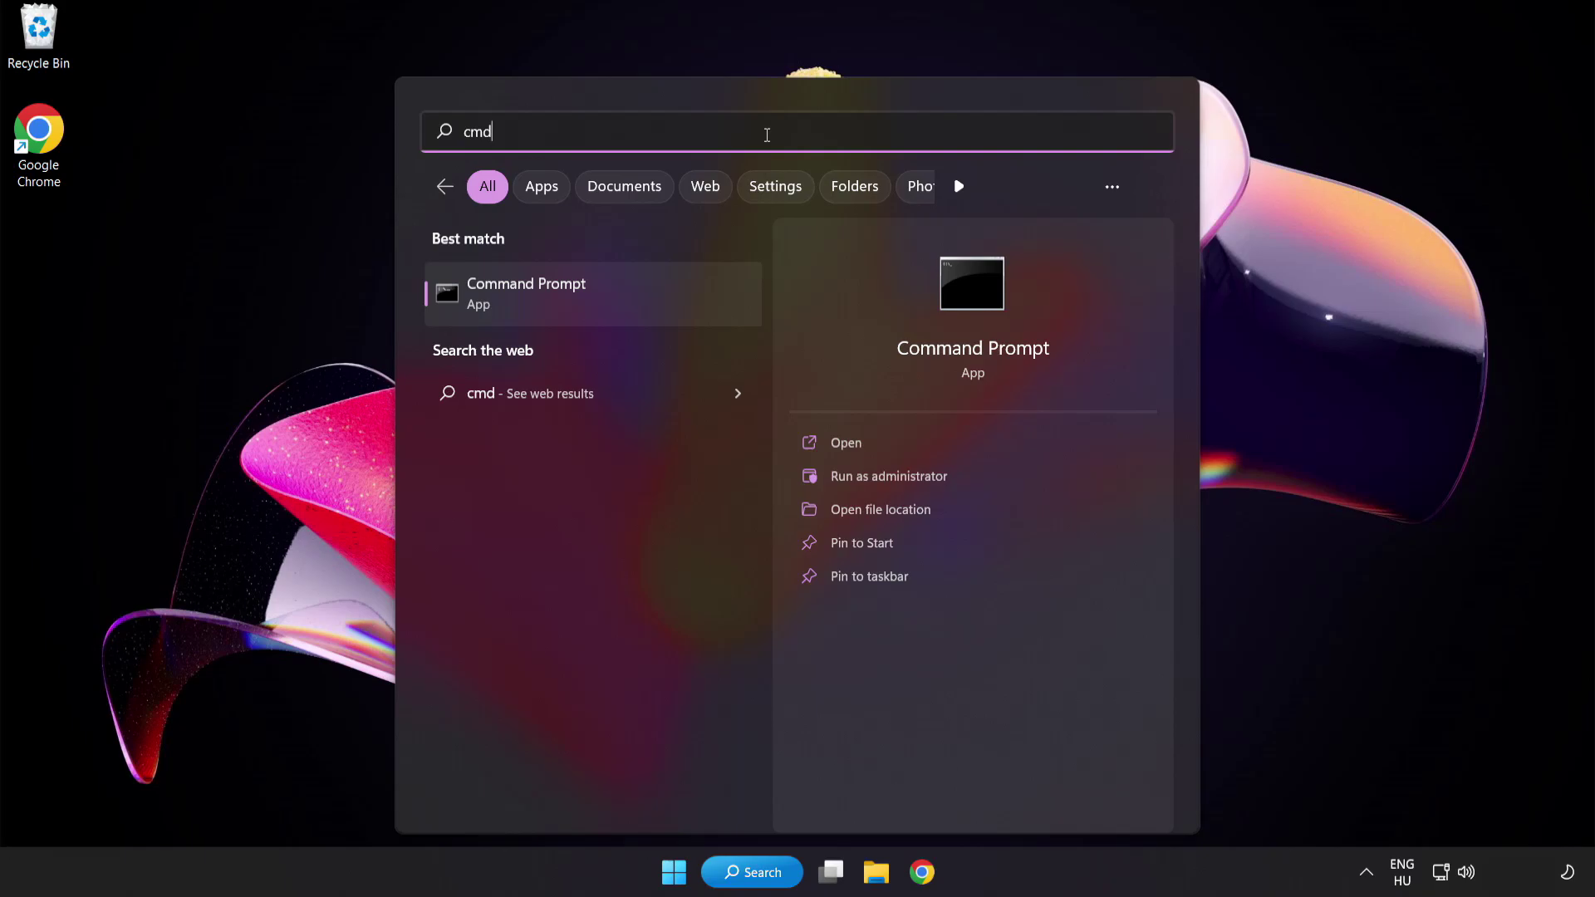
pyautogui.rightClick(597, 302)
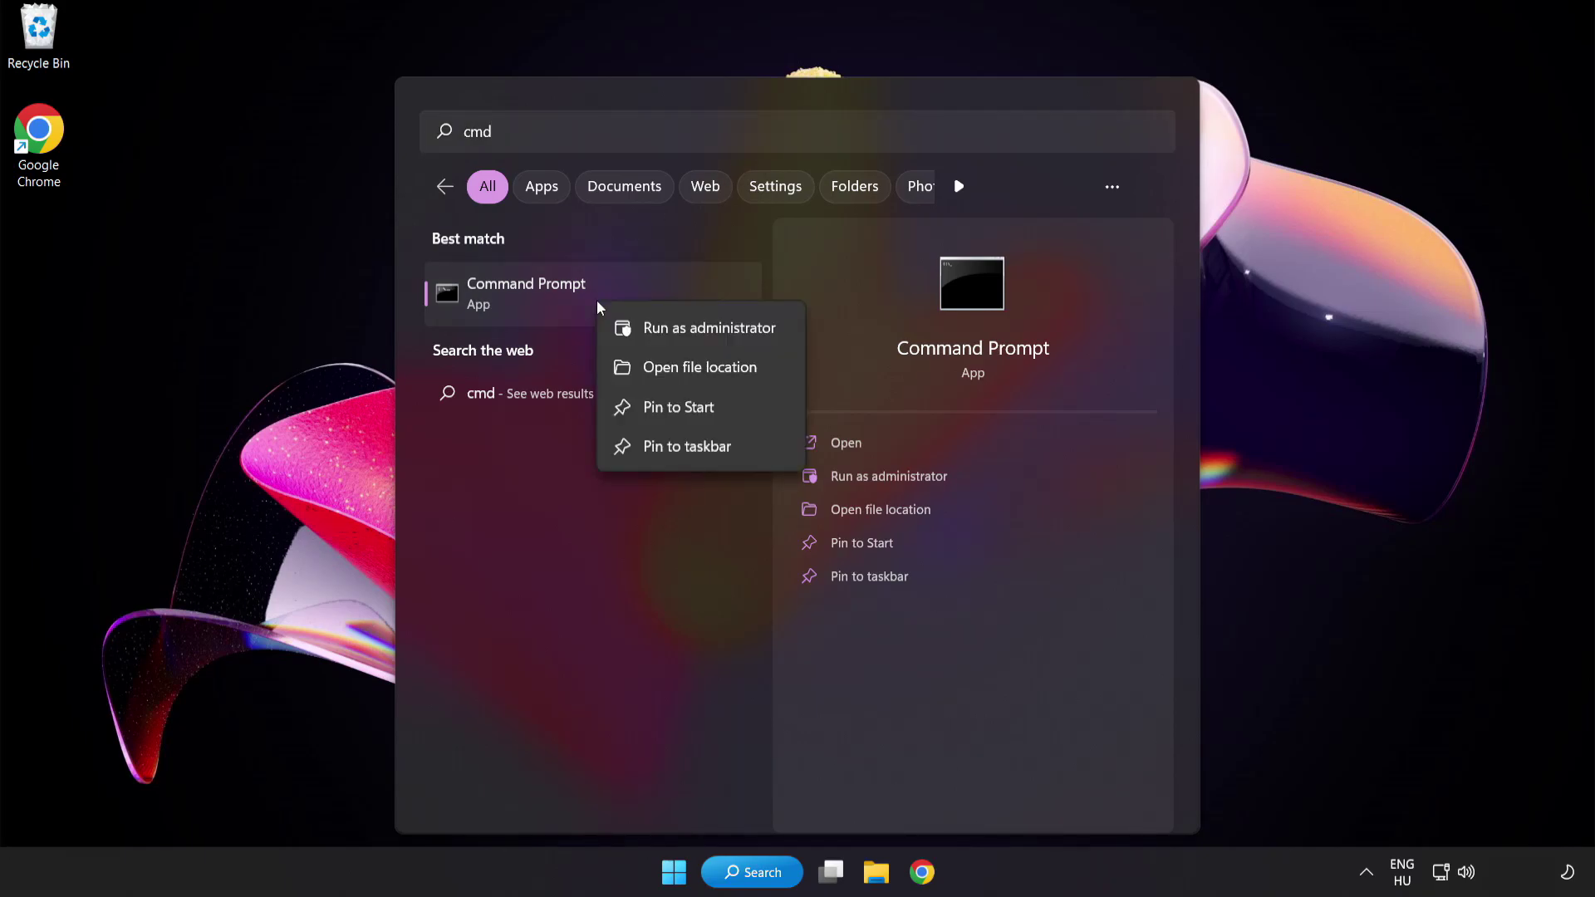
pyautogui.click(671, 332)
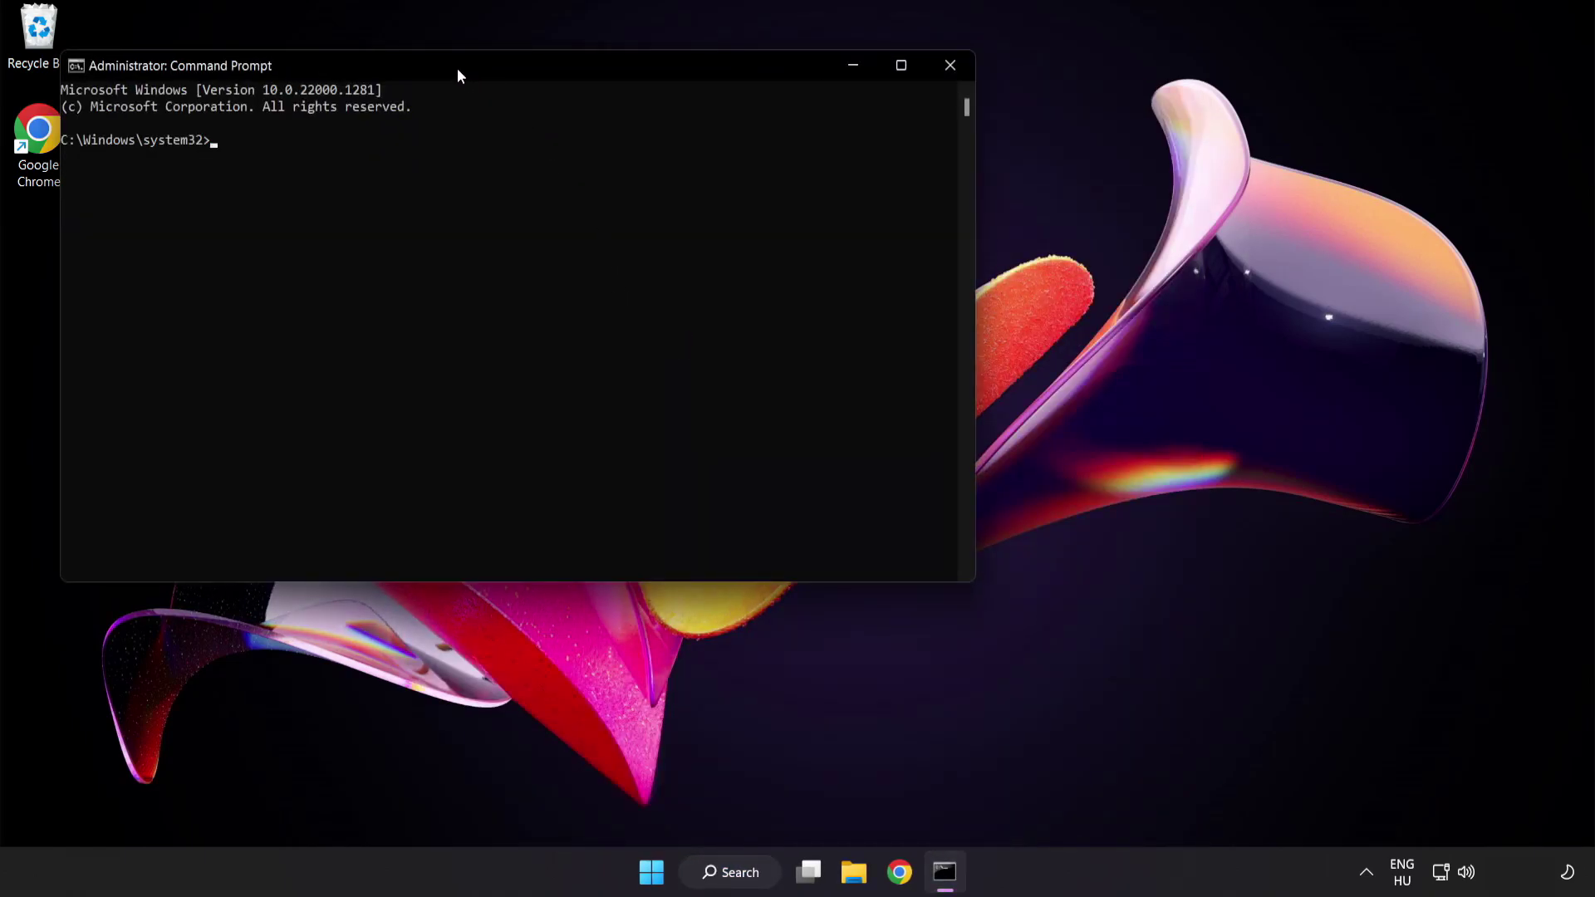
# Run sfc /scannow to completion with no violations, close Command Prompt and bring up the Start menu
pyautogui.moveTo(457, 71); pyautogui.dragTo(695, 158)
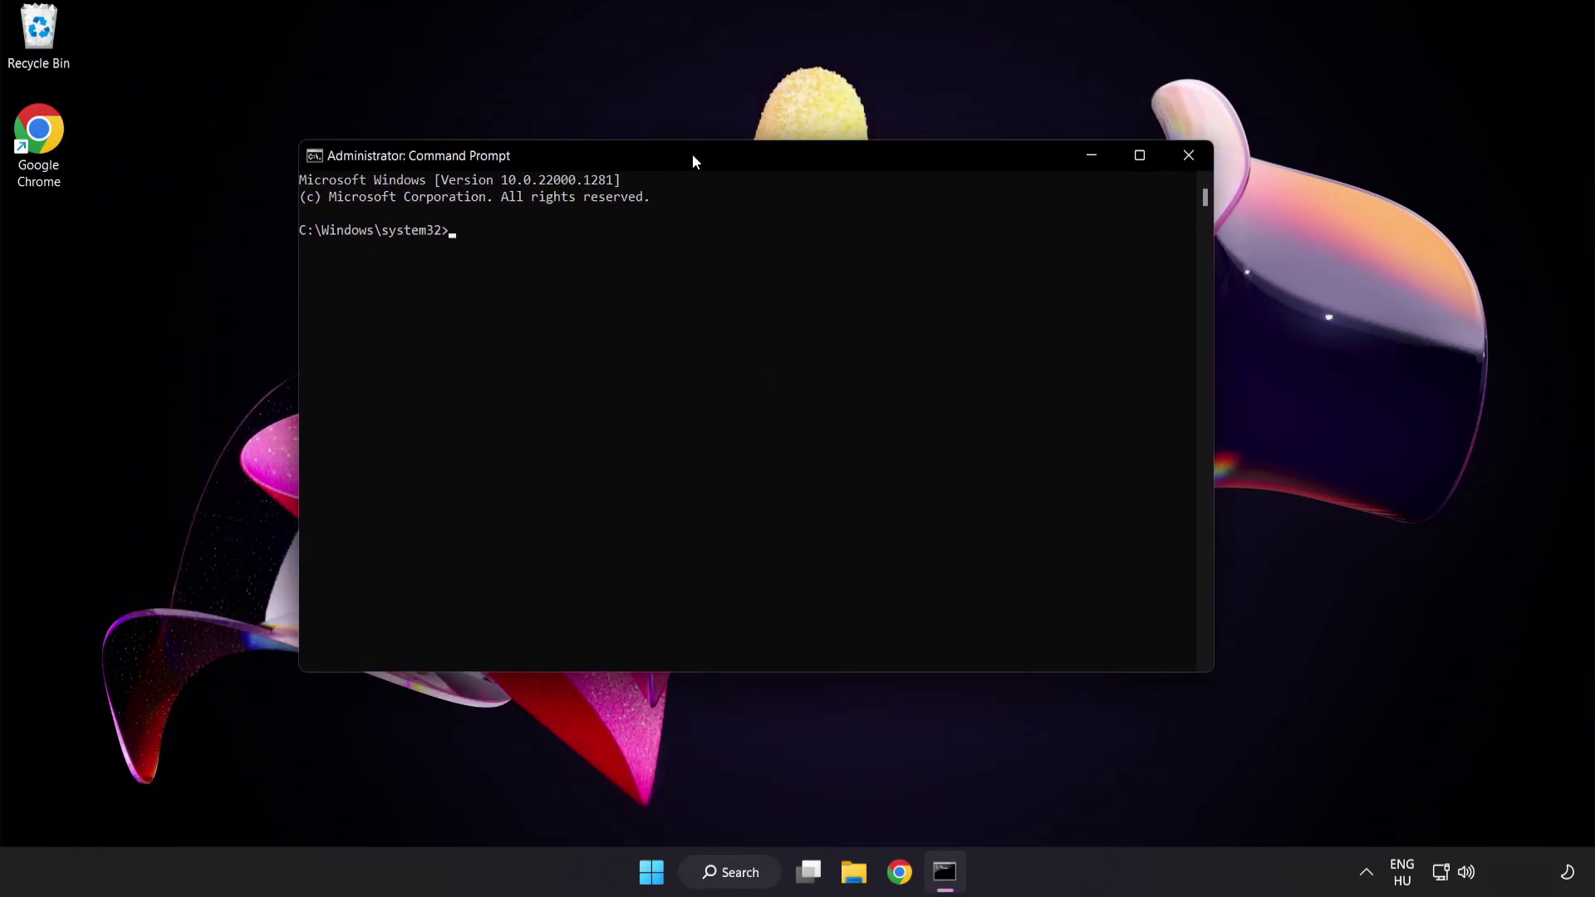
pyautogui.write('s')
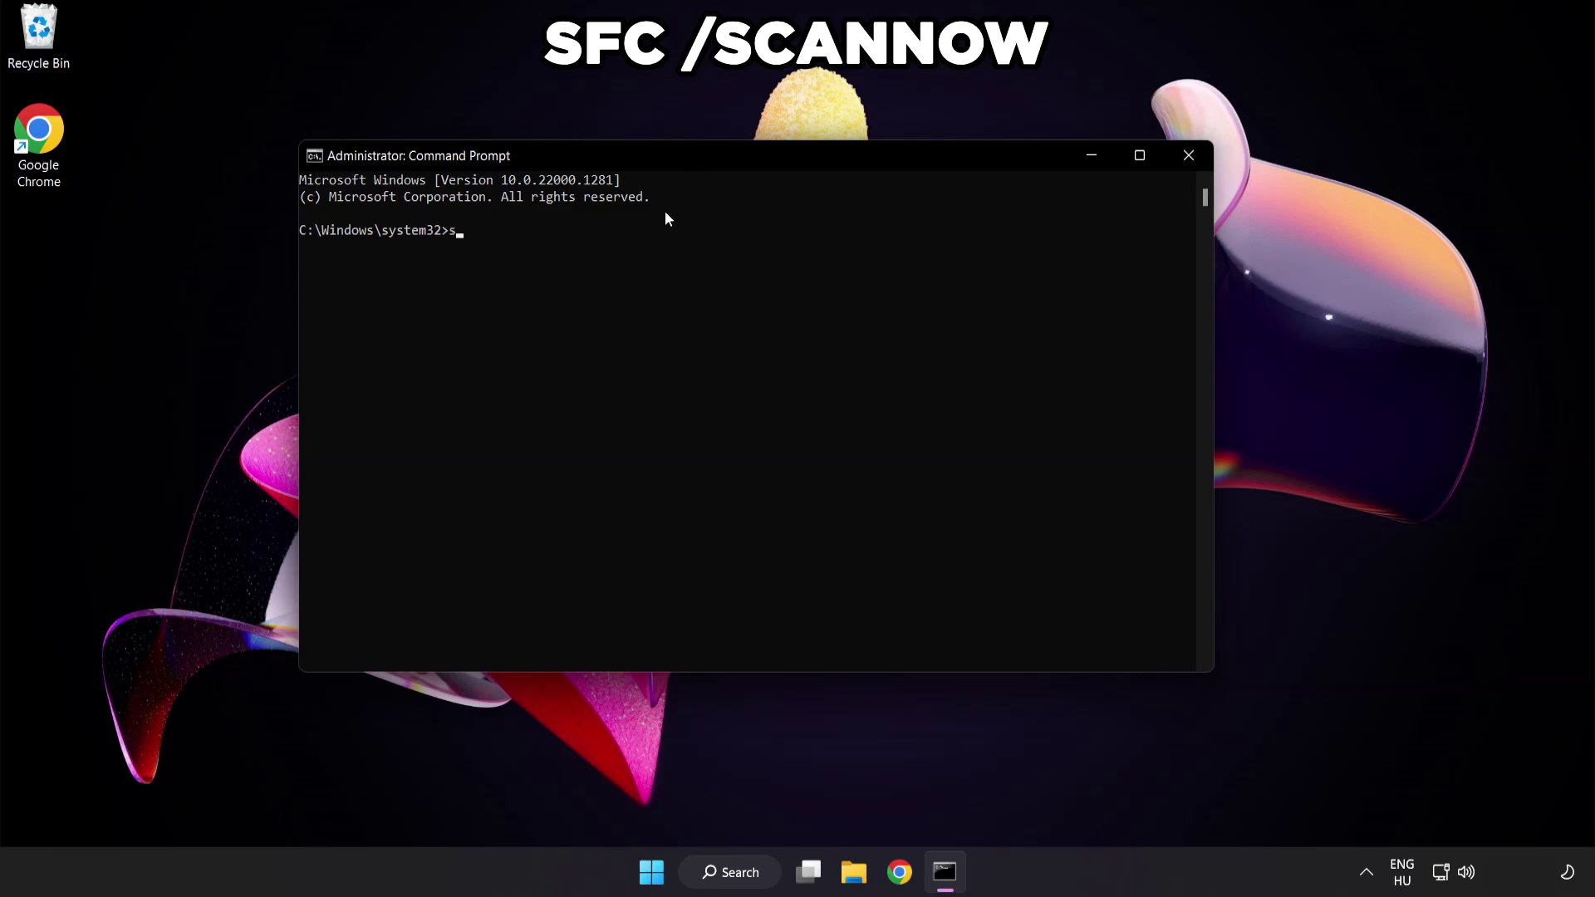
pyautogui.write('fc /sc')
pyautogui.write('annow')
pyautogui.press('Return')
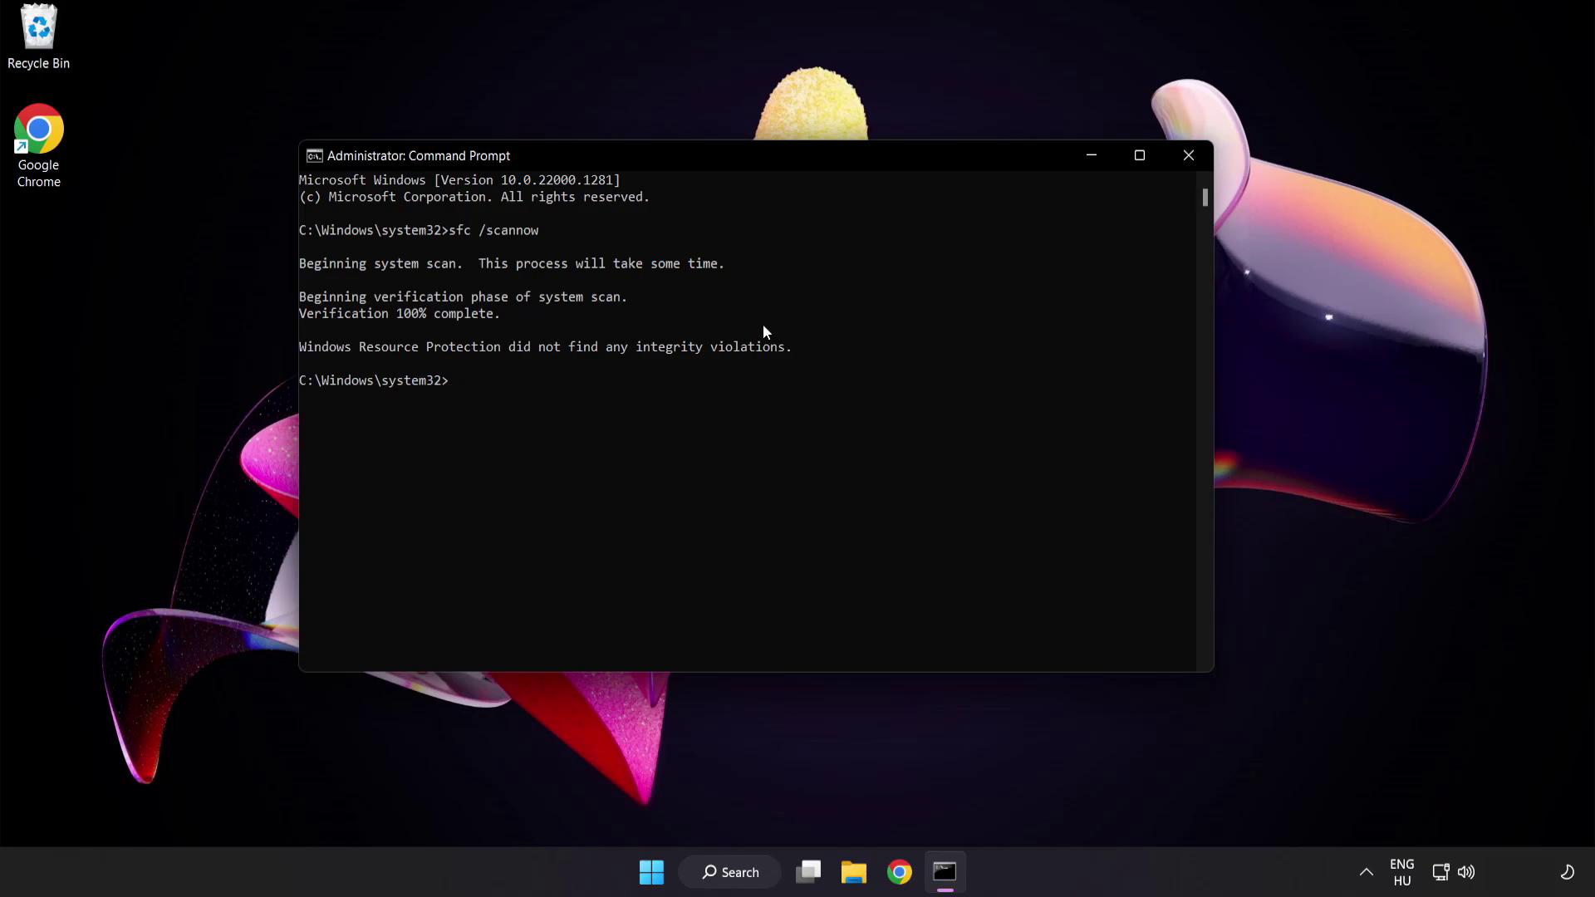
pyautogui.click(1188, 158)
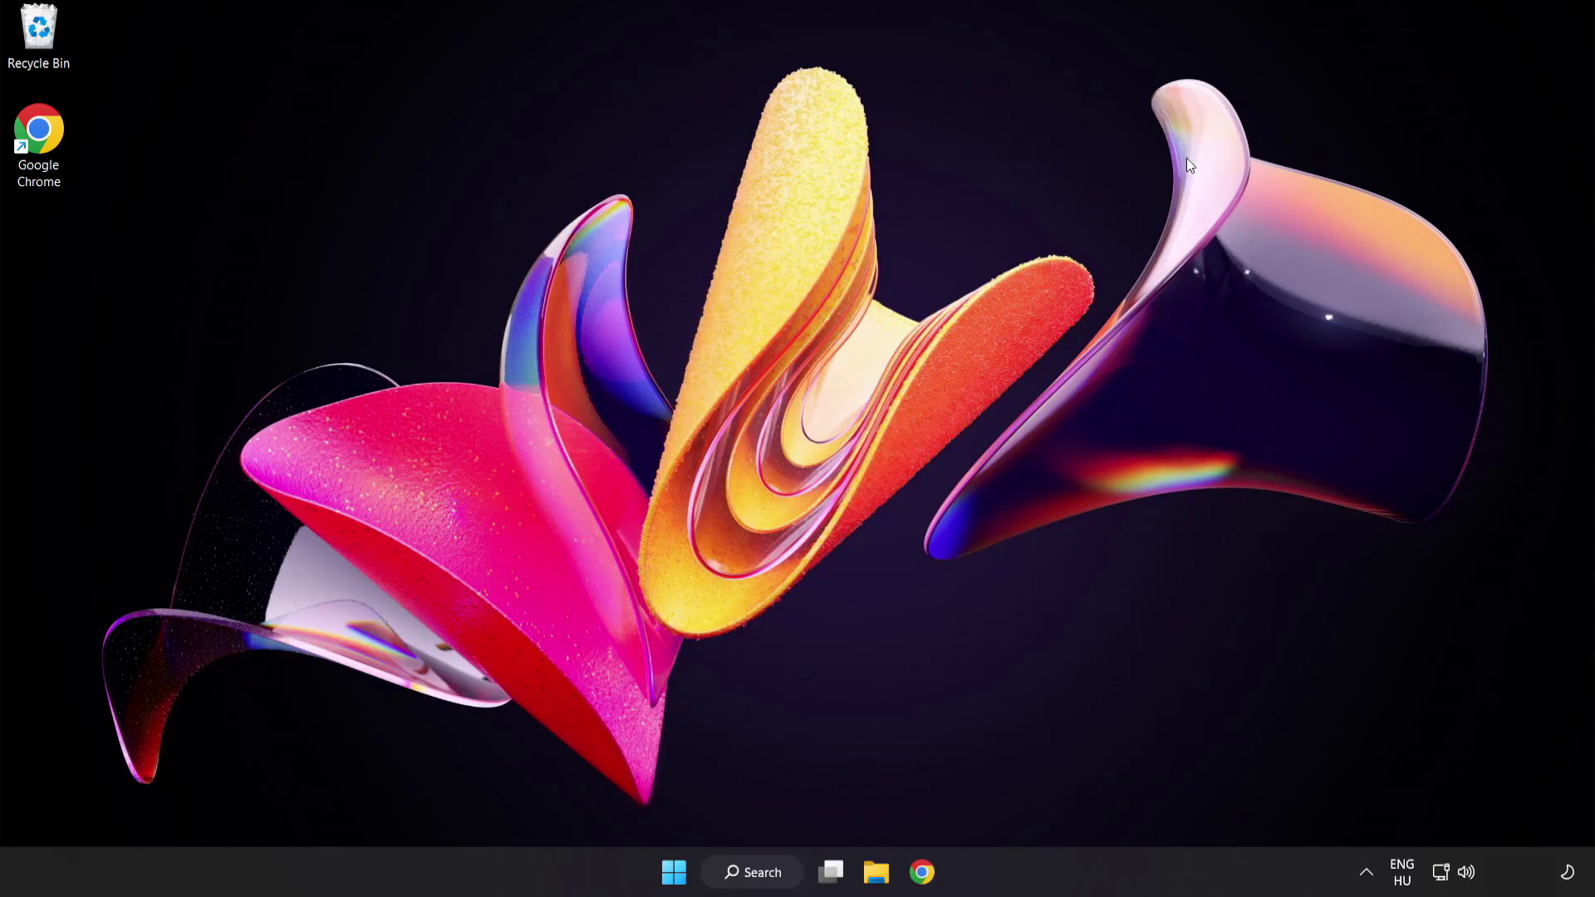
pyautogui.click(673, 871)
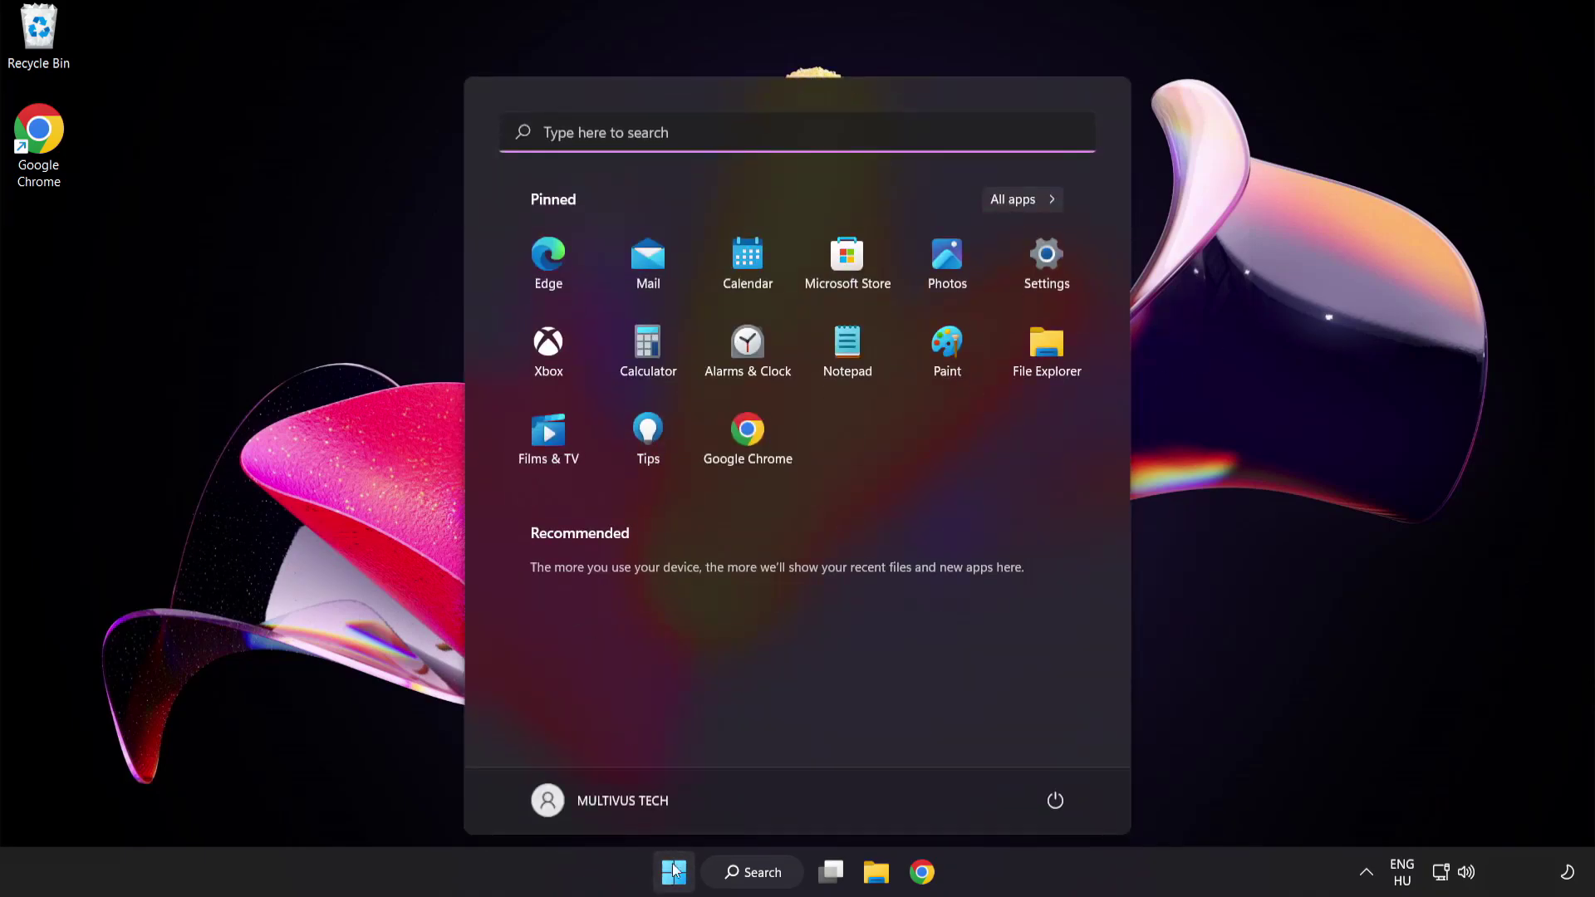